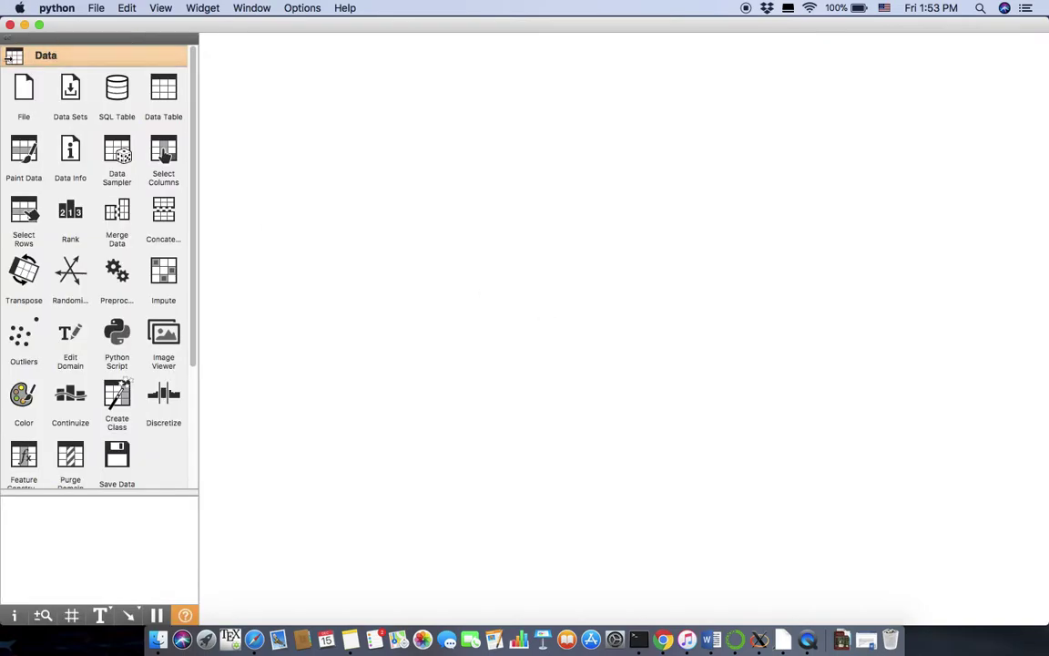
# Collapse the widget catalogue and add a File widget to the canvas
pyautogui.scroll(-4, 54, 355)
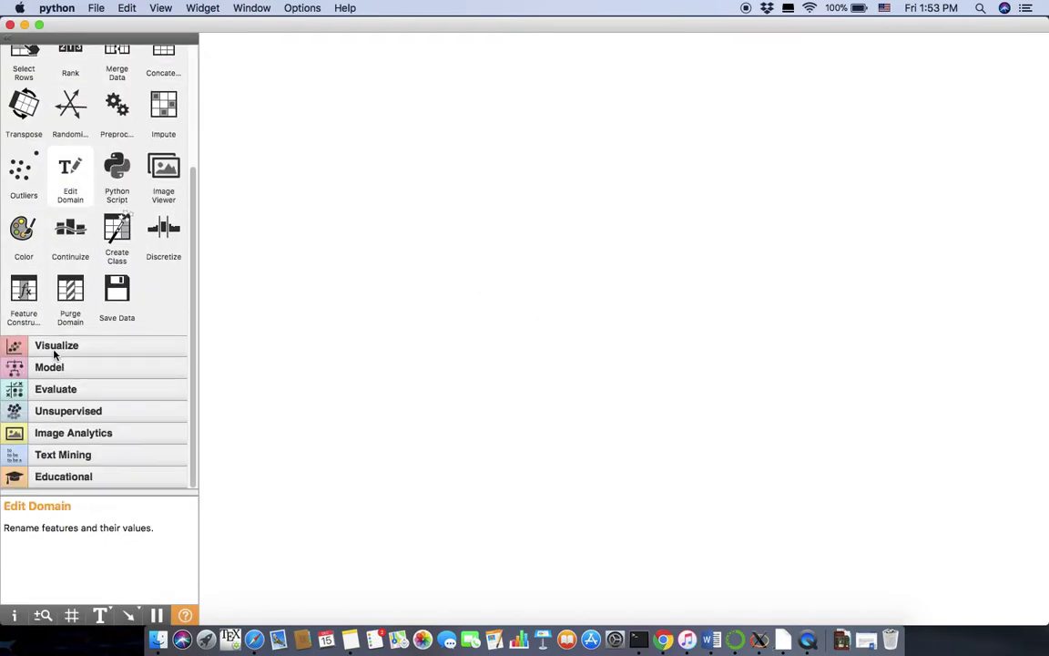
pyautogui.scroll(4, 64, 209)
pyautogui.scroll(-4, 66, 209)
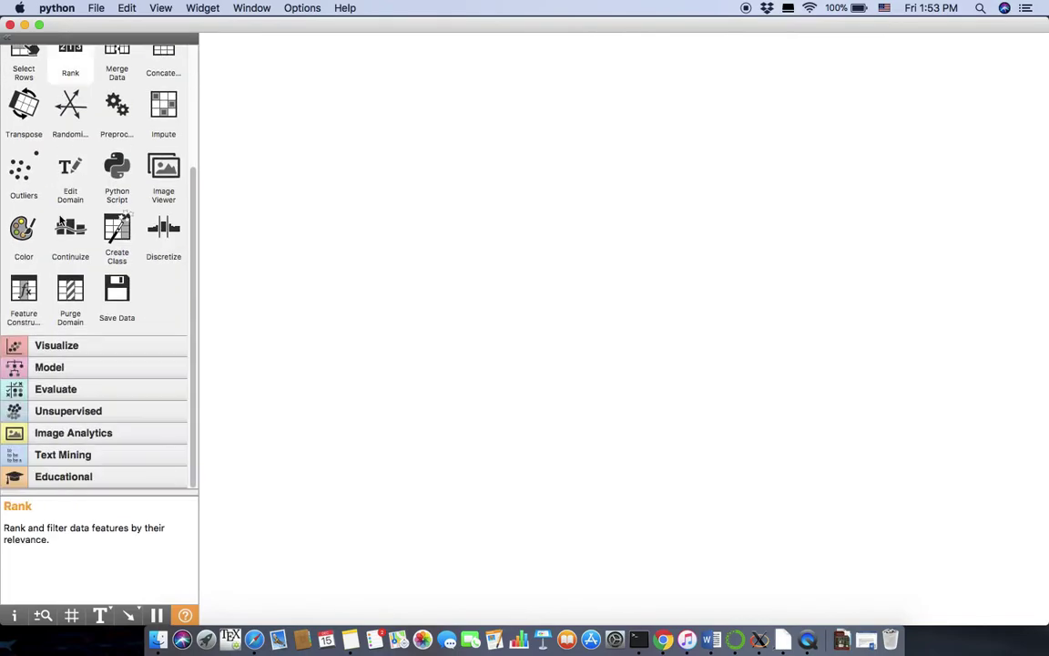
pyautogui.scroll(4, 71, 332)
pyautogui.scroll(-4, 74, 300)
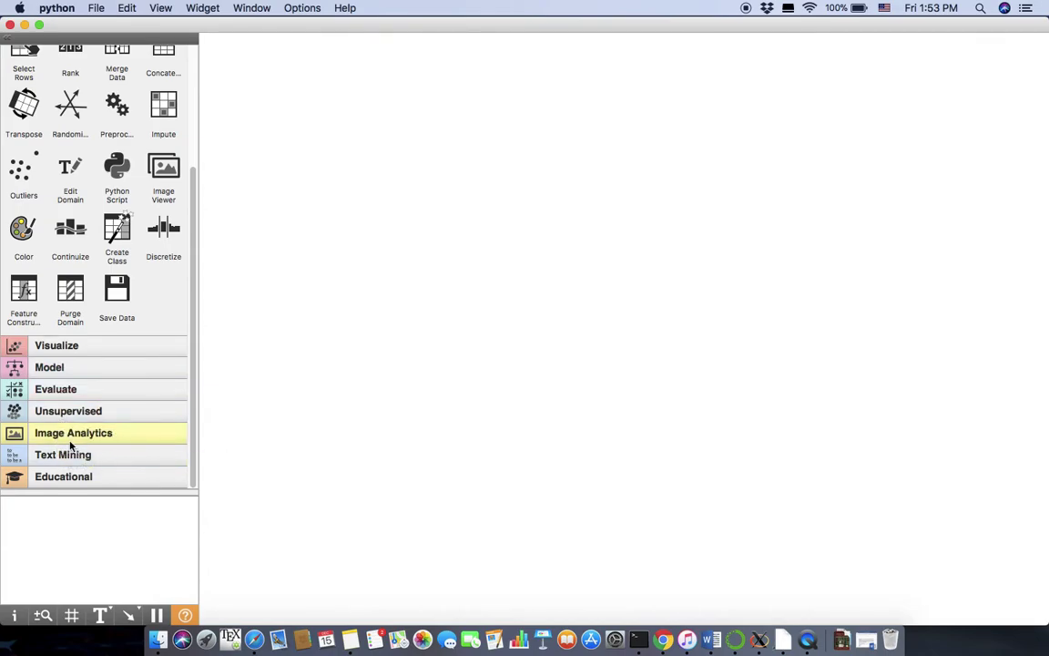
pyautogui.scroll(5, 91, 415)
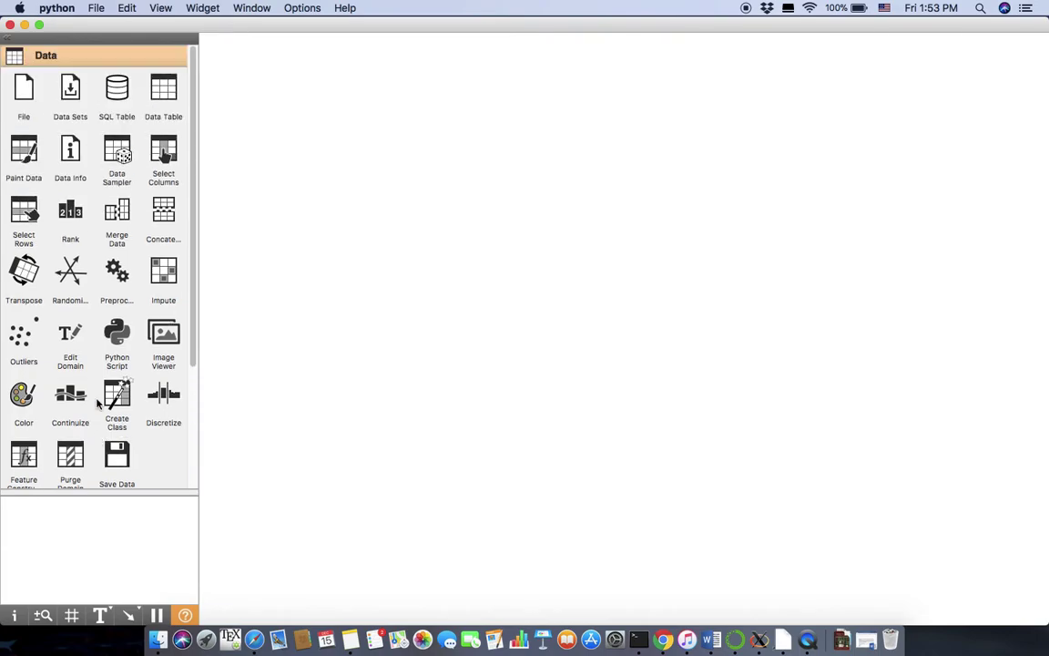
pyautogui.click(9, 41)
pyautogui.rightClick(116, 89)
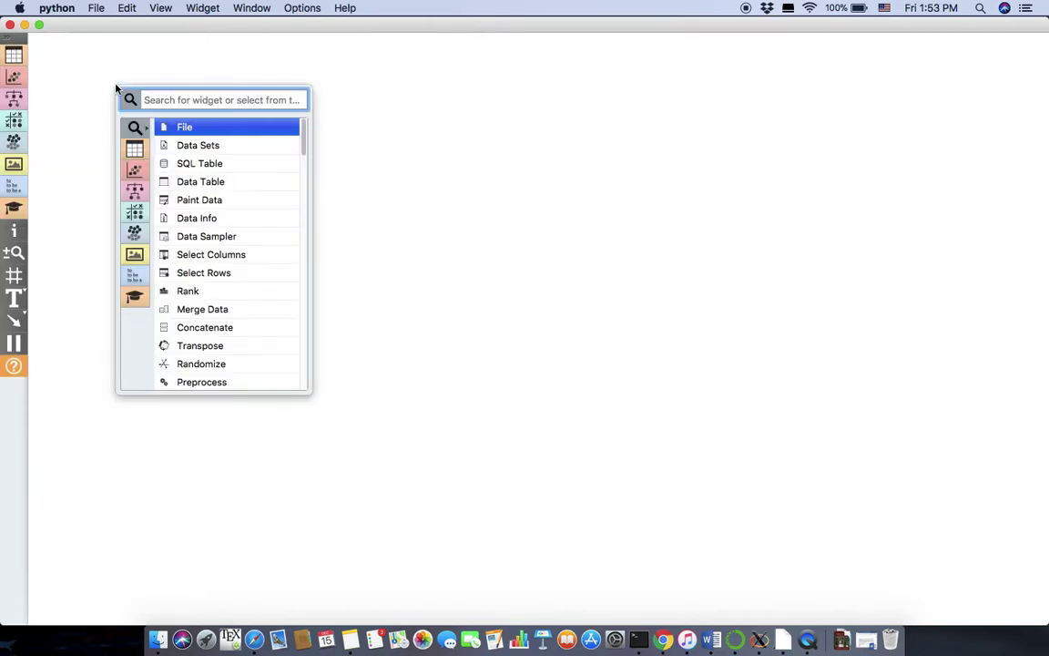
pyautogui.click(198, 135)
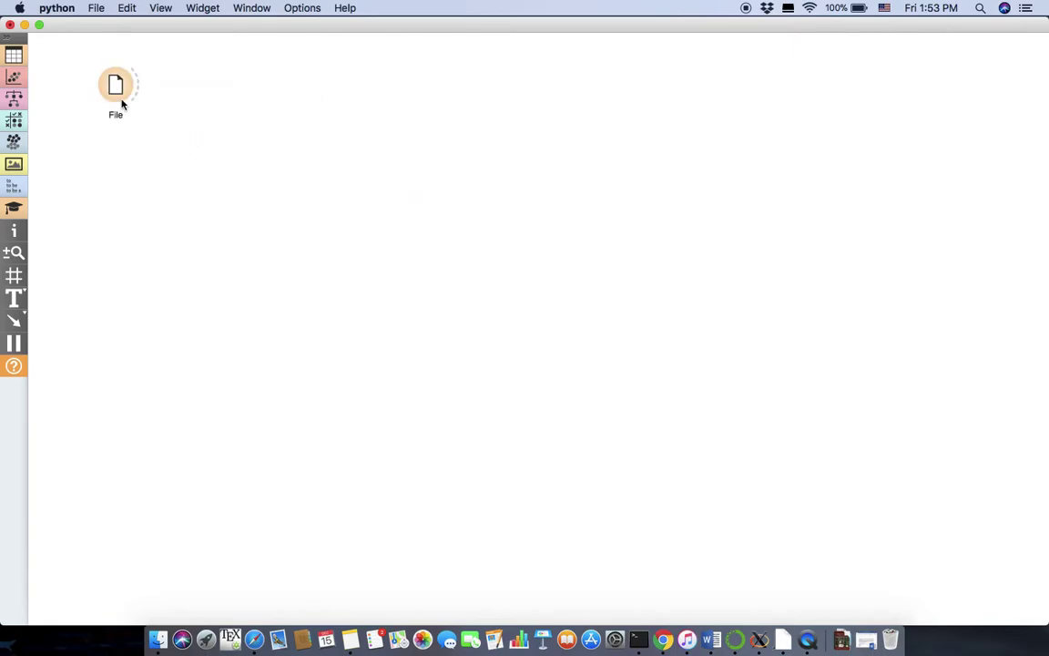
pyautogui.moveTo(122, 99); pyautogui.dragTo(116, 132)
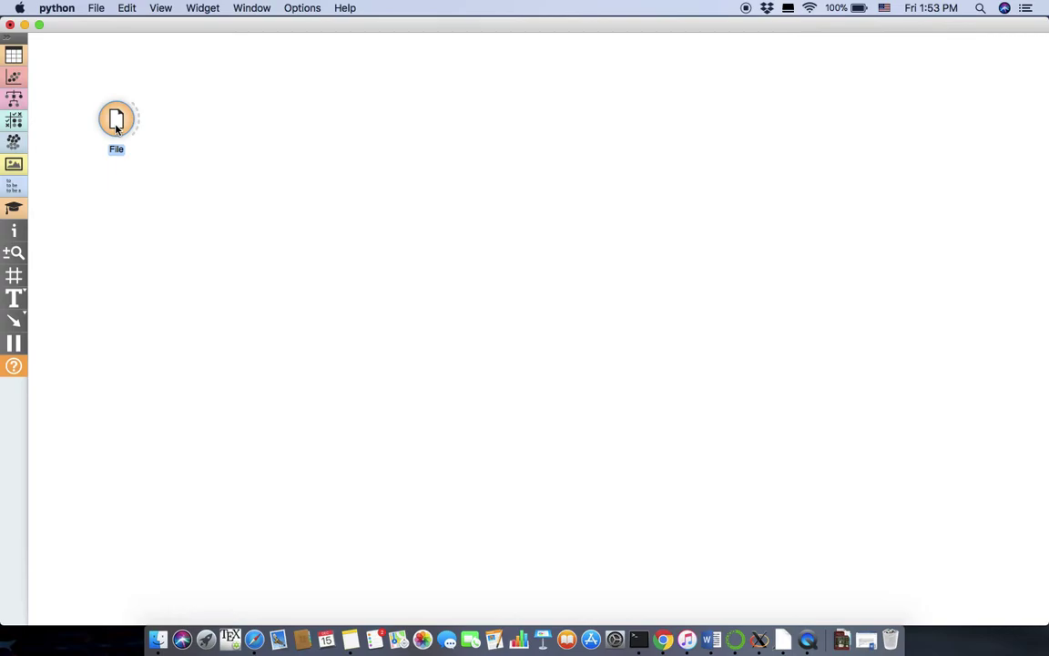
# Load the iris.tab data set into the File widget
pyautogui.doubleClick(117, 130)
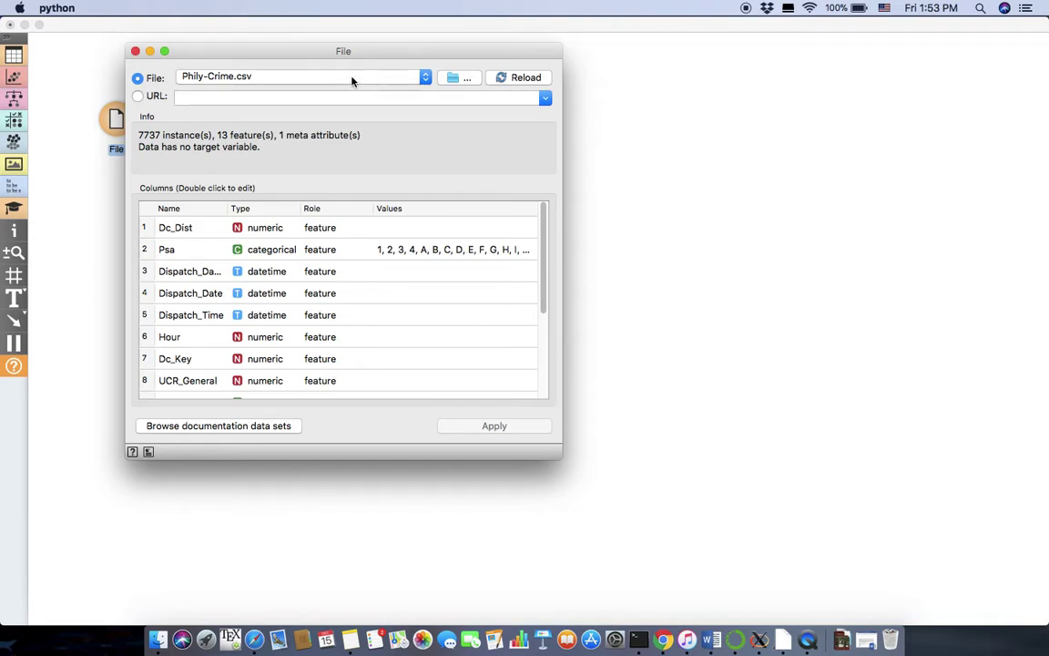
pyautogui.click(423, 77)
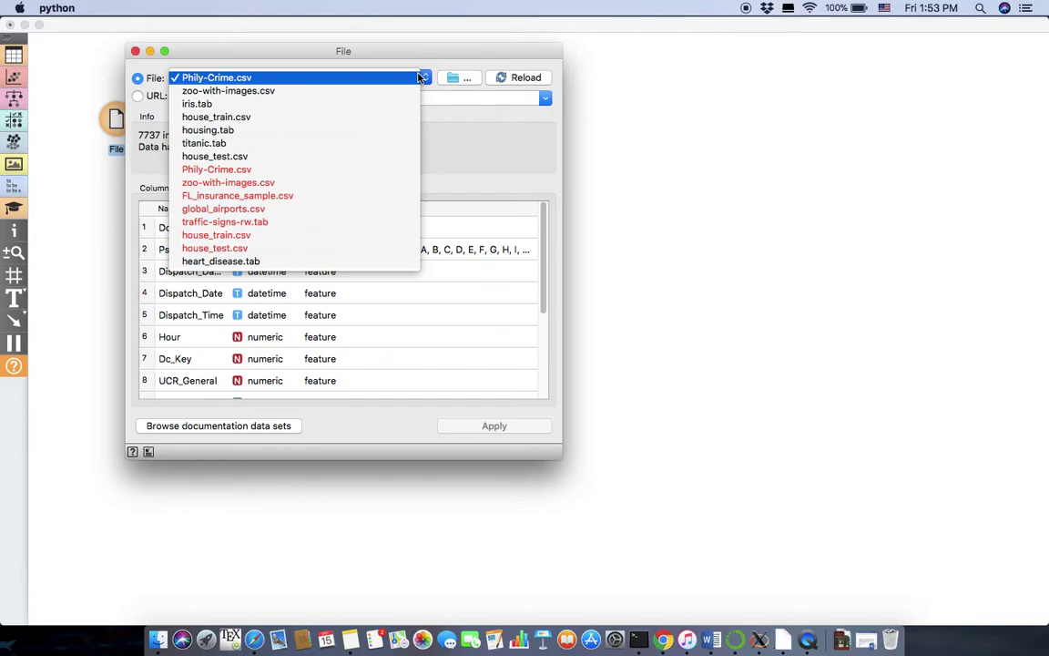
pyautogui.click(189, 104)
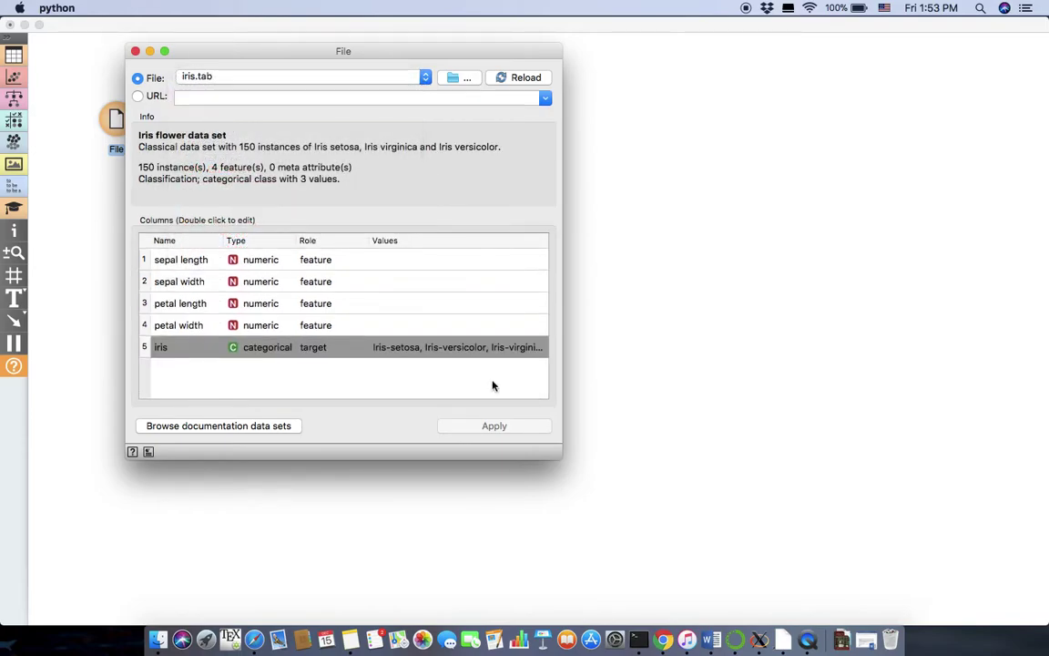
pyautogui.click(522, 79)
pyautogui.click(135, 51)
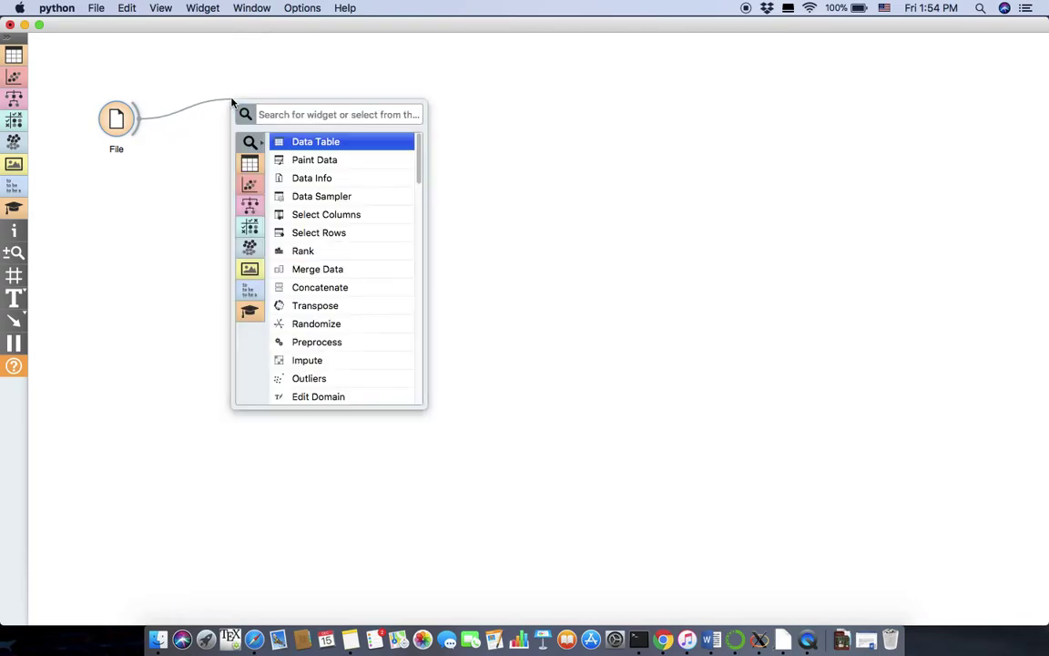
# Link a Data Table to File and scroll through its 150 iris rows
pyautogui.click(289, 142)
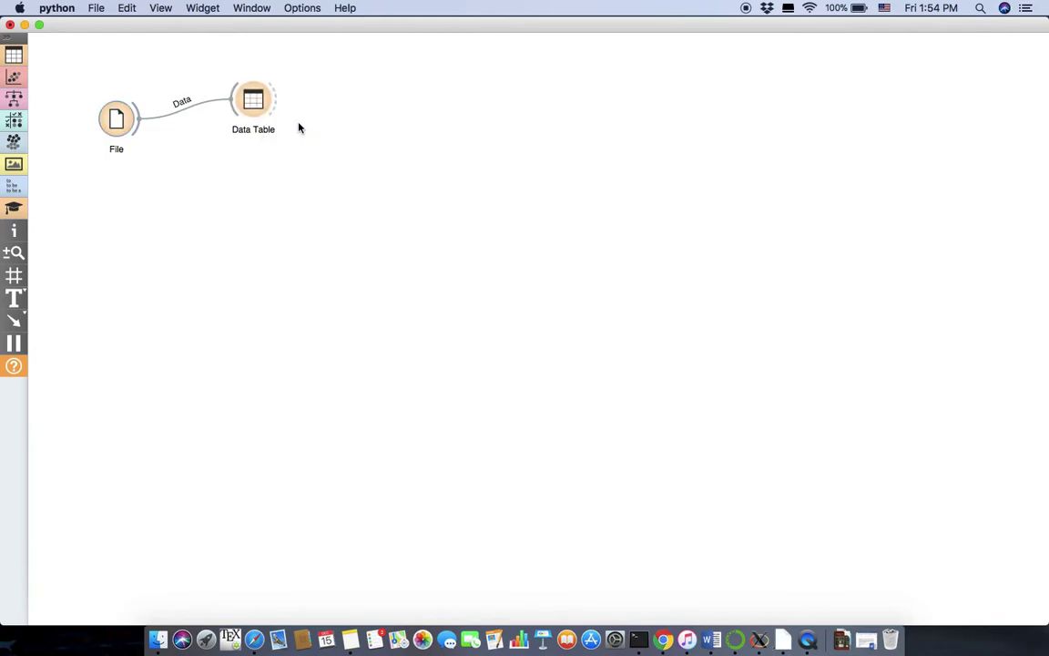
pyautogui.doubleClick(261, 105)
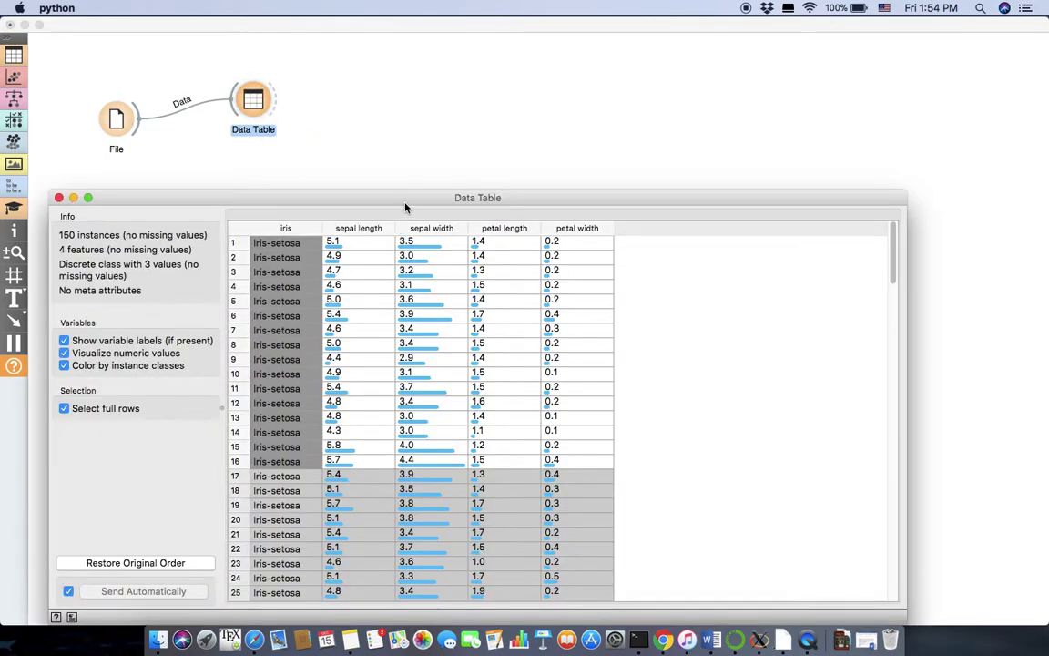
pyautogui.moveTo(411, 206); pyautogui.dragTo(447, 80)
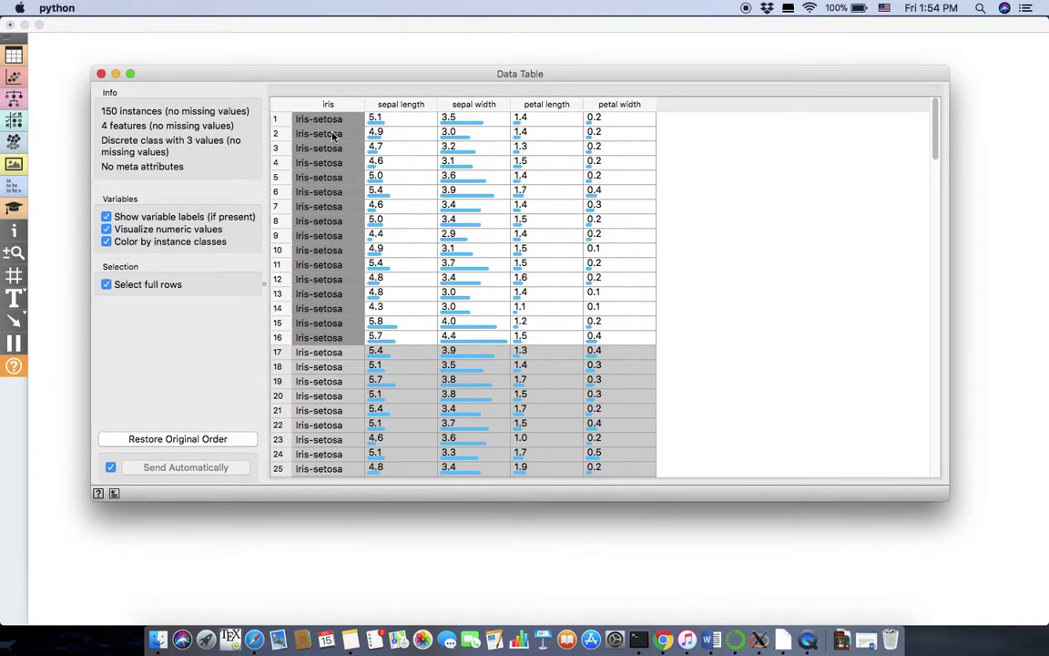
pyautogui.scroll(-20, 302, 337)
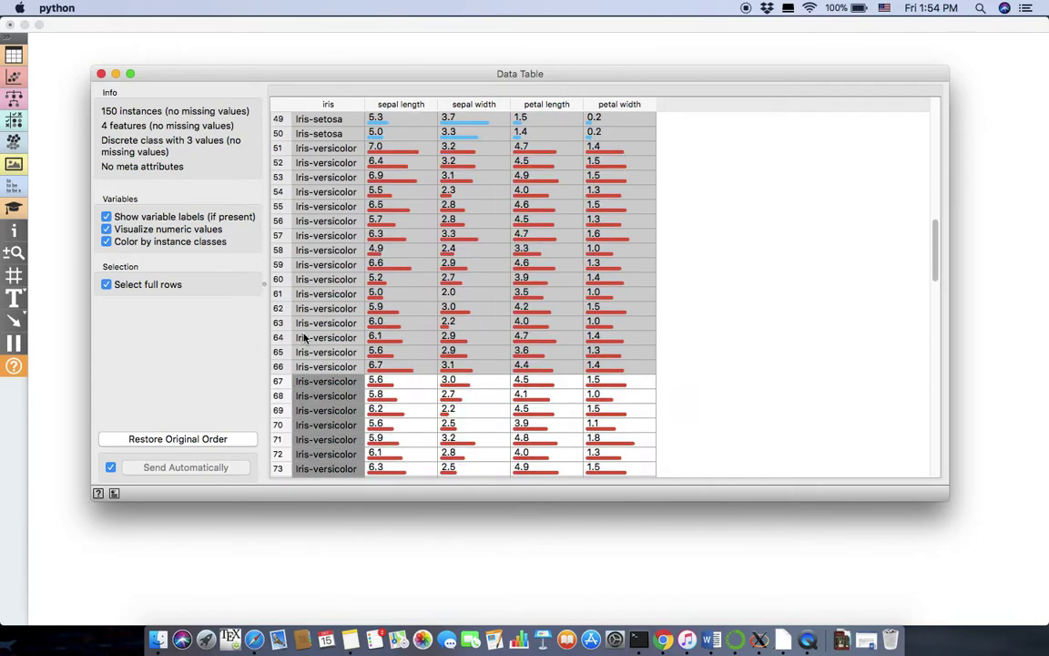
pyautogui.scroll(20, 304, 337)
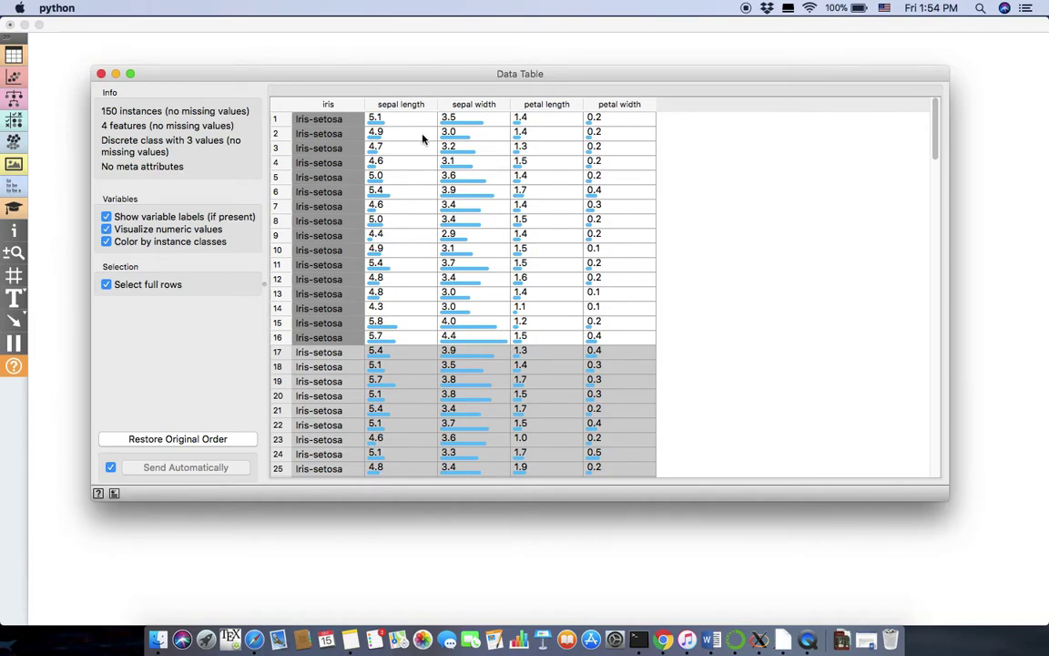
pyautogui.scroll(-20, 423, 180)
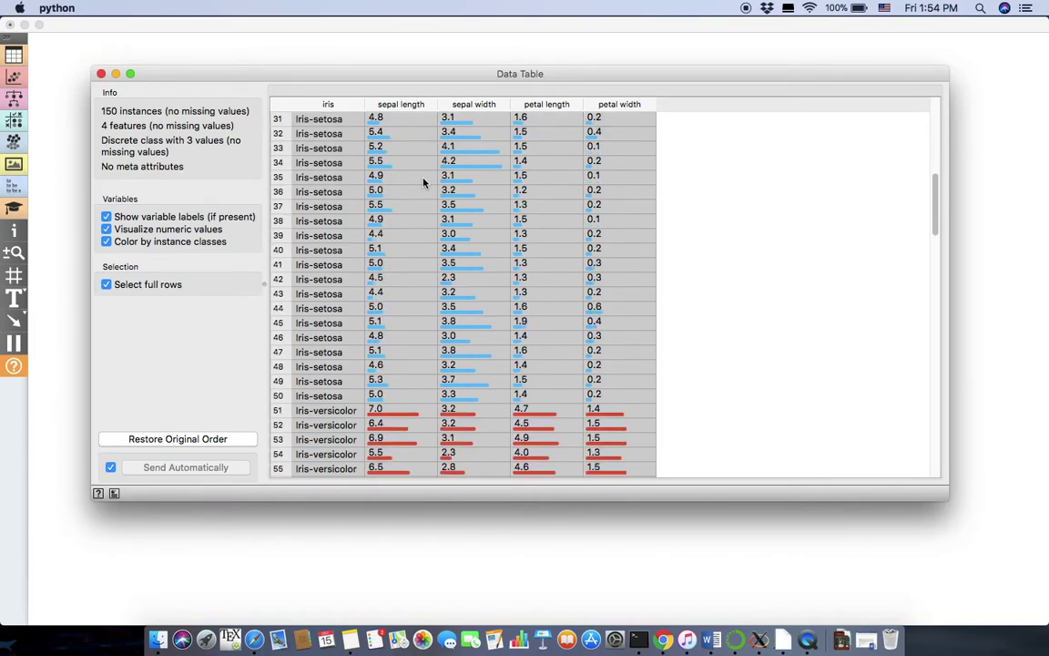
pyautogui.click(102, 73)
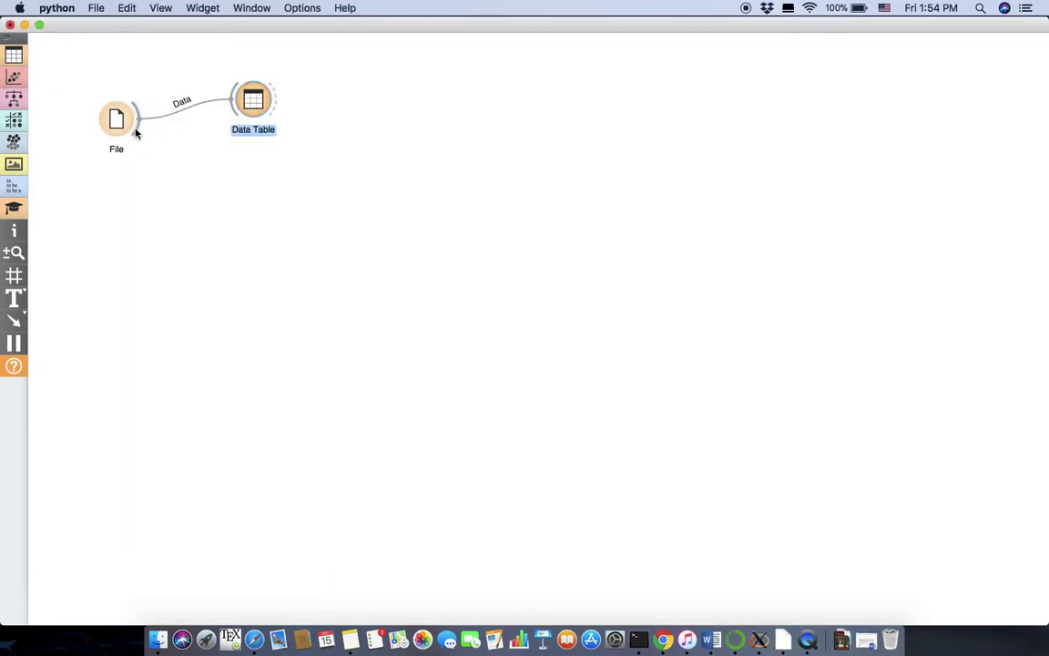
pyautogui.moveTo(135, 132); pyautogui.dragTo(242, 221)
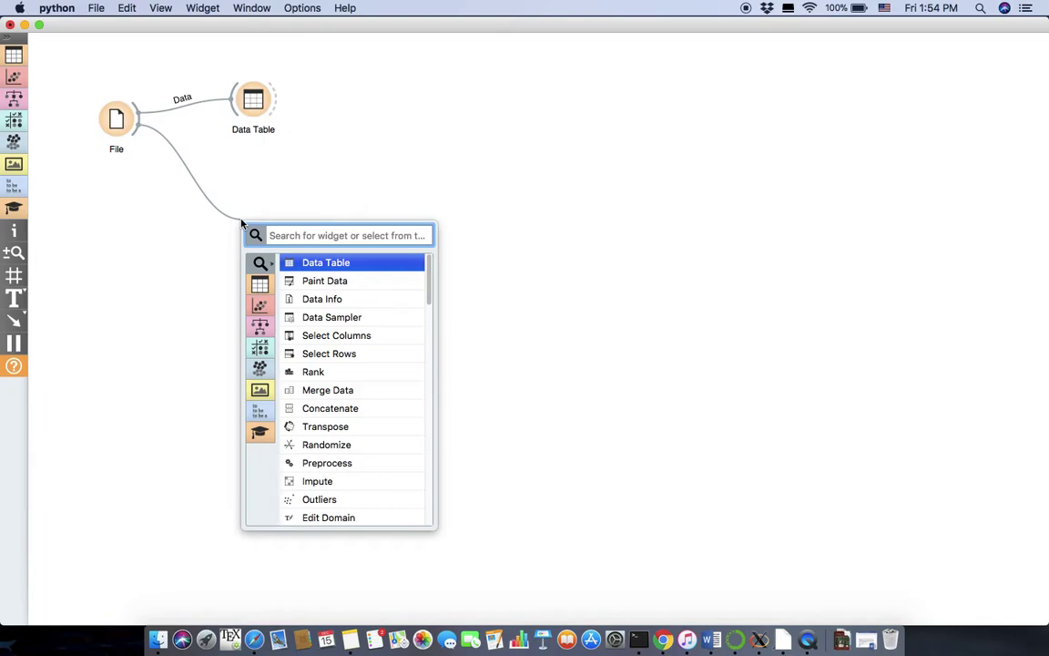
# Add a Scatter Plot fed by File using the 'scatt' search, and open it enlarged
pyautogui.write('s')
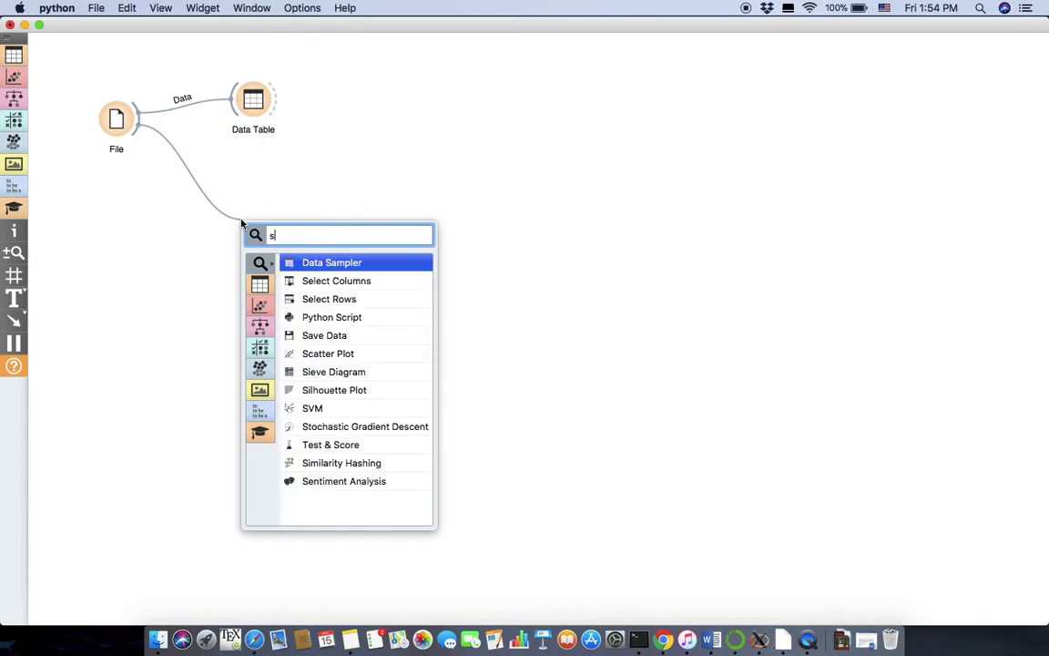
pyautogui.write('catt')
pyautogui.press('Return')
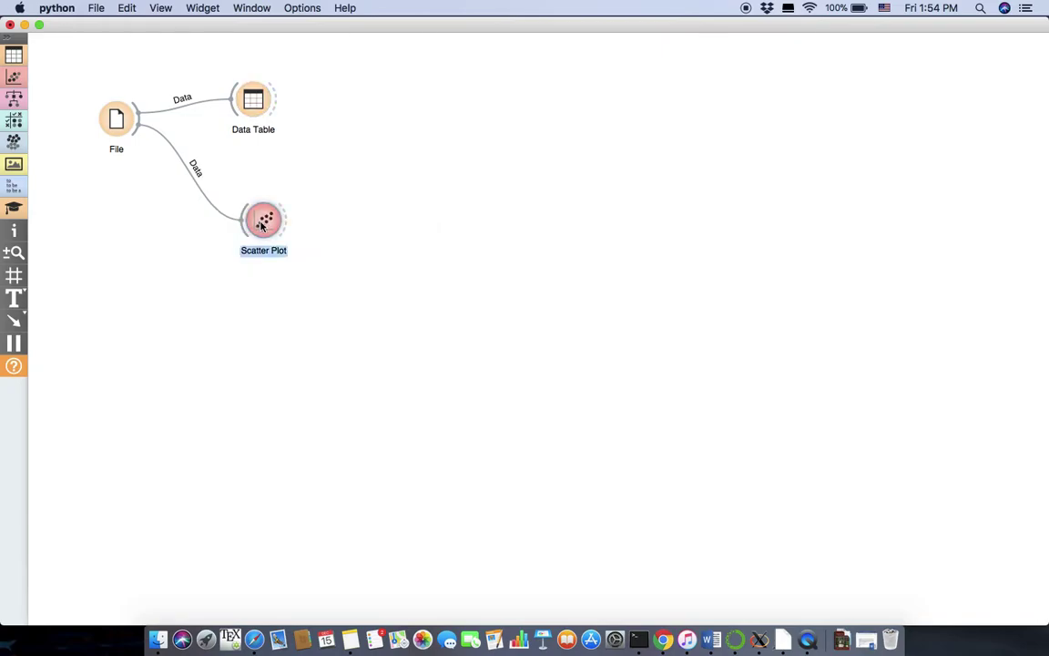
pyautogui.doubleClick(260, 221)
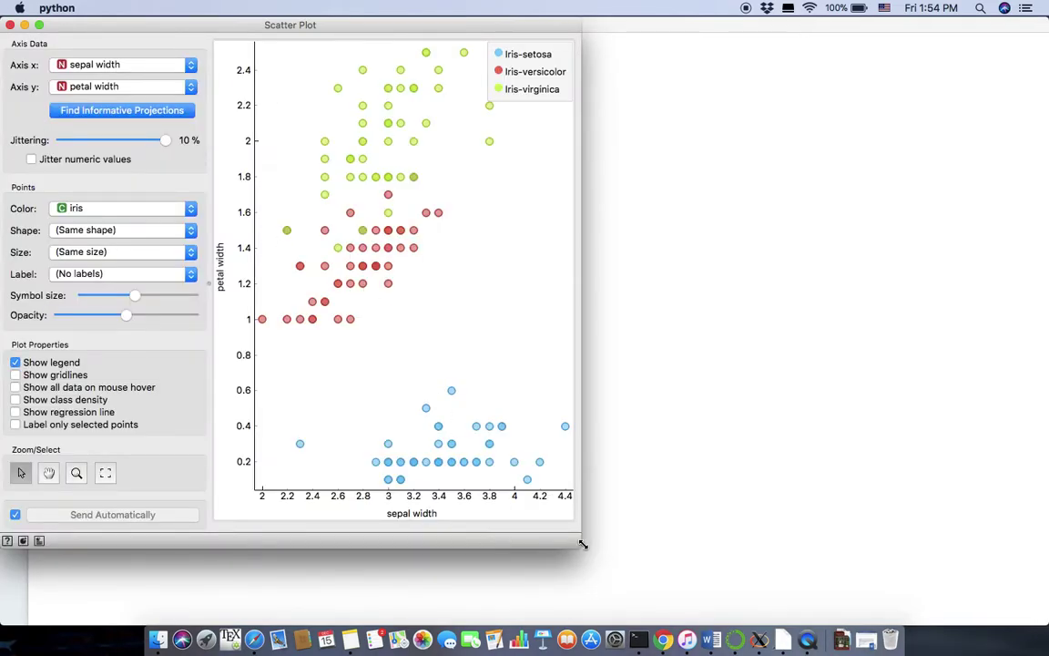
pyautogui.moveTo(583, 544); pyautogui.dragTo(782, 570)
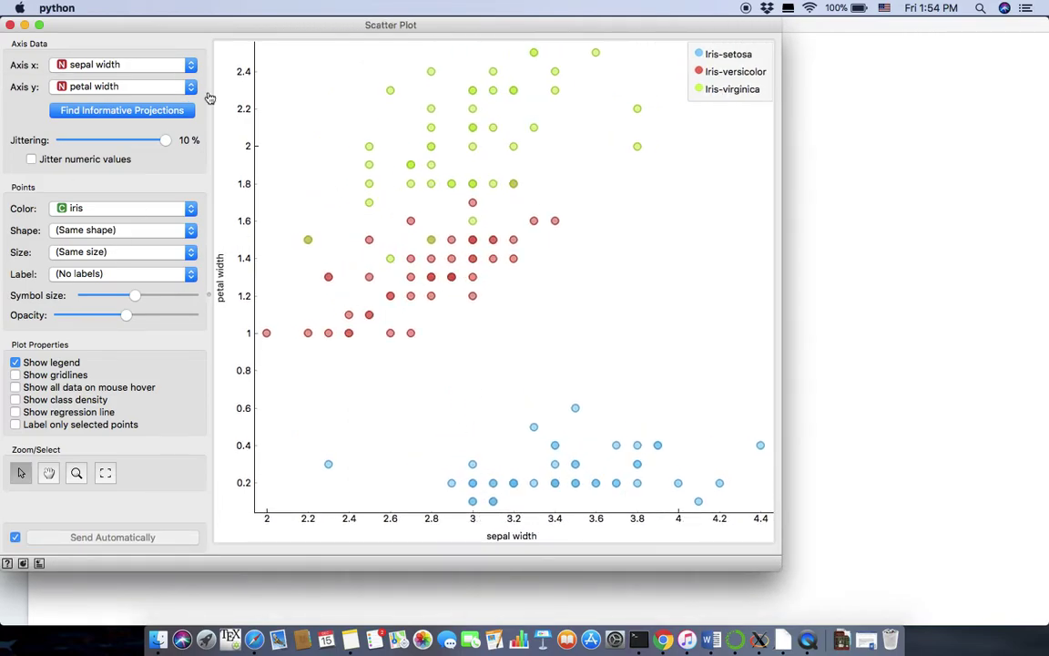
# Plot petal length on the x axis and place the Scatter Plot right of File
pyautogui.click(107, 66)
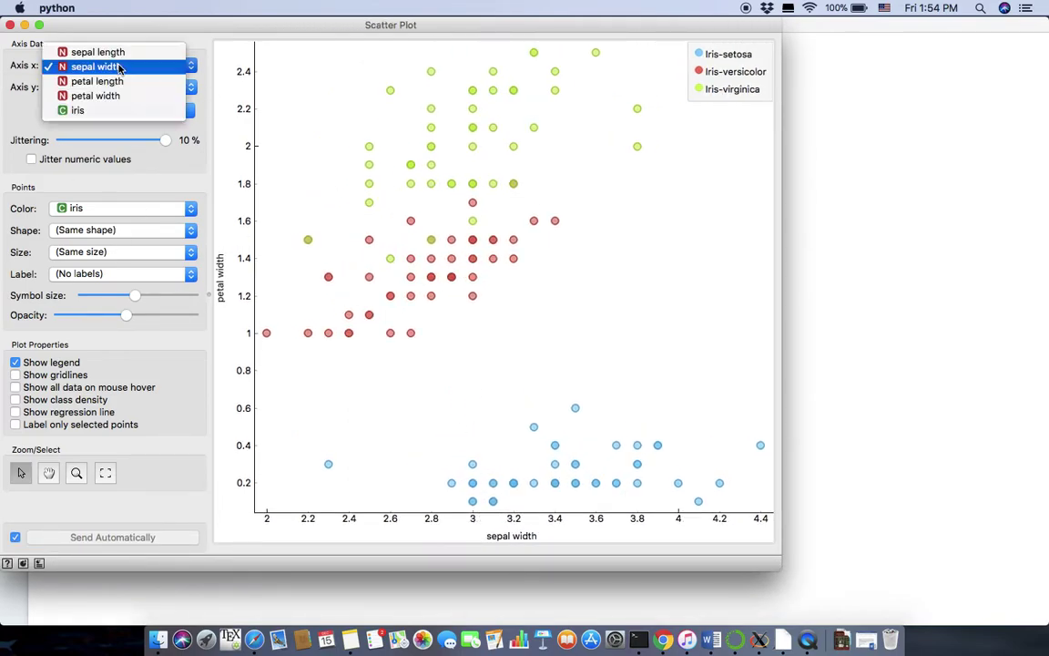
pyautogui.click(109, 52)
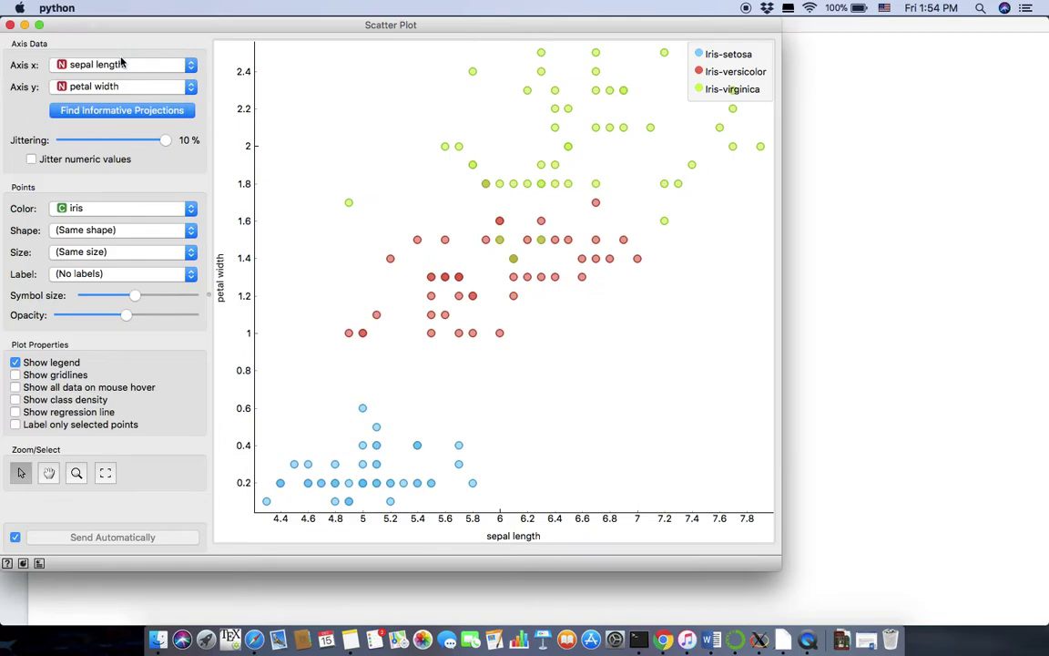
pyautogui.click(137, 68)
pyautogui.click(111, 96)
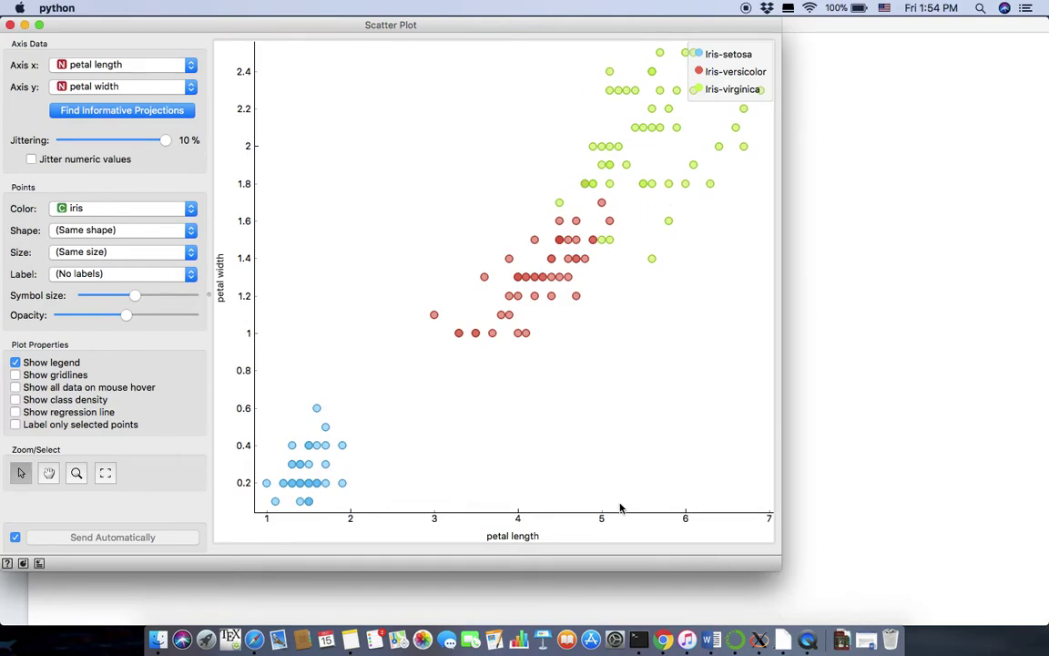
pyautogui.moveTo(782, 546); pyautogui.dragTo(512, 583)
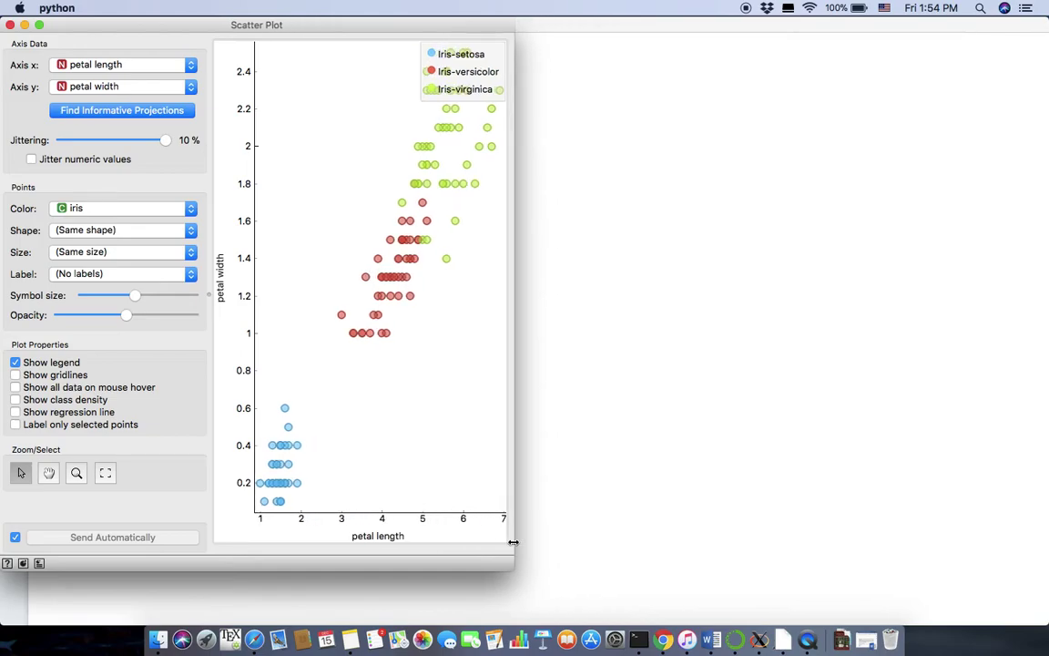
pyautogui.moveTo(386, 30); pyautogui.dragTo(804, 36)
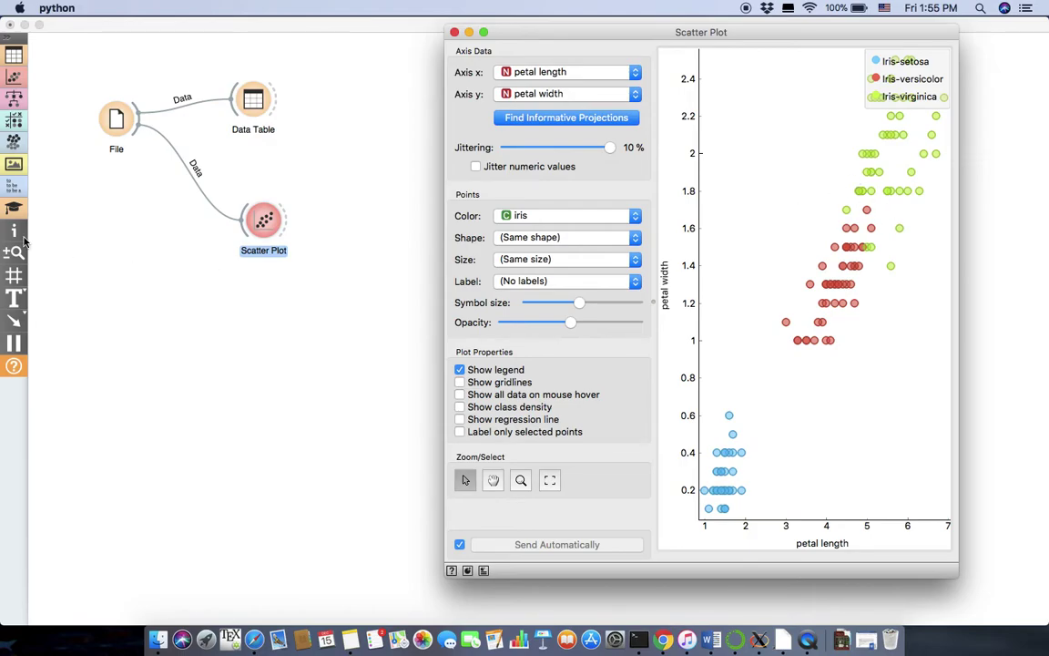
pyautogui.moveTo(278, 223); pyautogui.dragTo(433, 185)
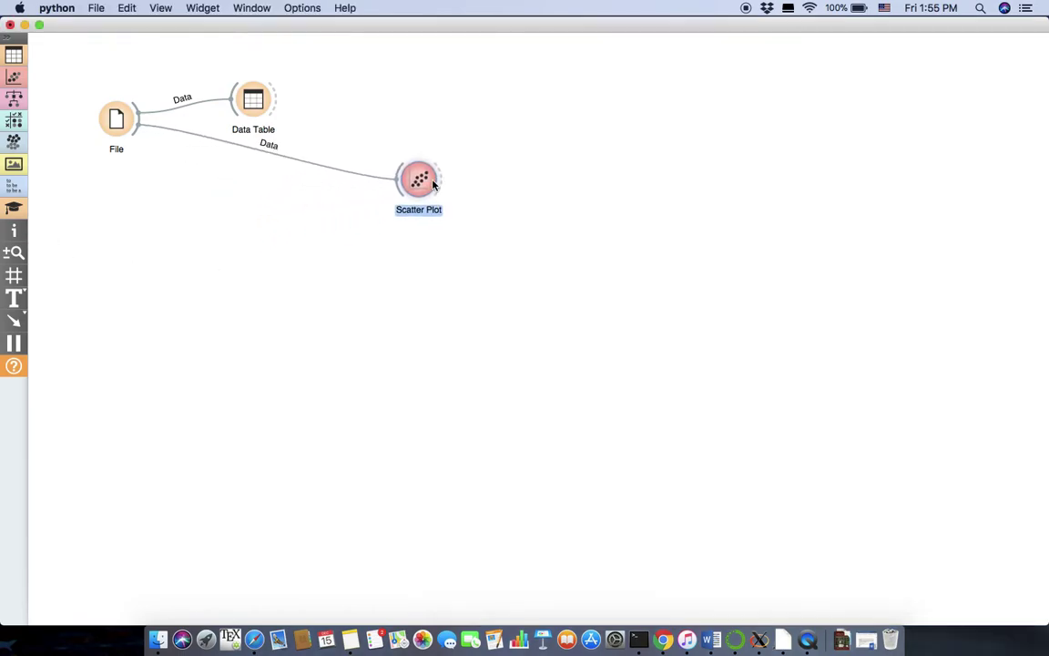
# Link Data Table's Selected Data to the Scatter Plot's Data Subset and open both widgets
pyautogui.moveTo(276, 103); pyautogui.dragTo(282, 106)
pyautogui.click(293, 91)
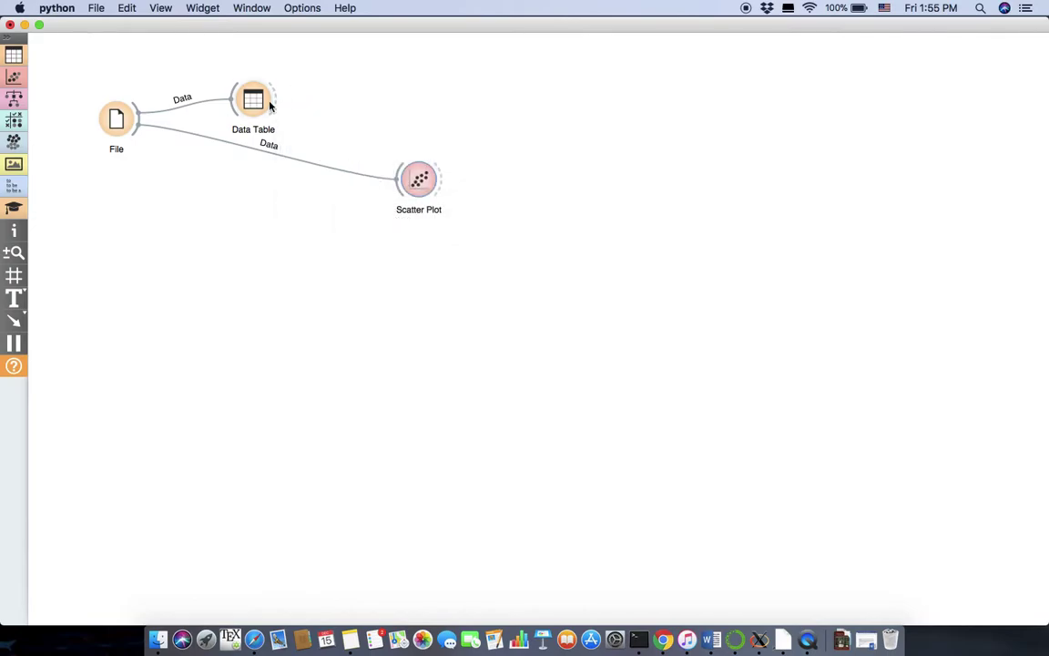
pyautogui.moveTo(274, 107); pyautogui.dragTo(402, 168)
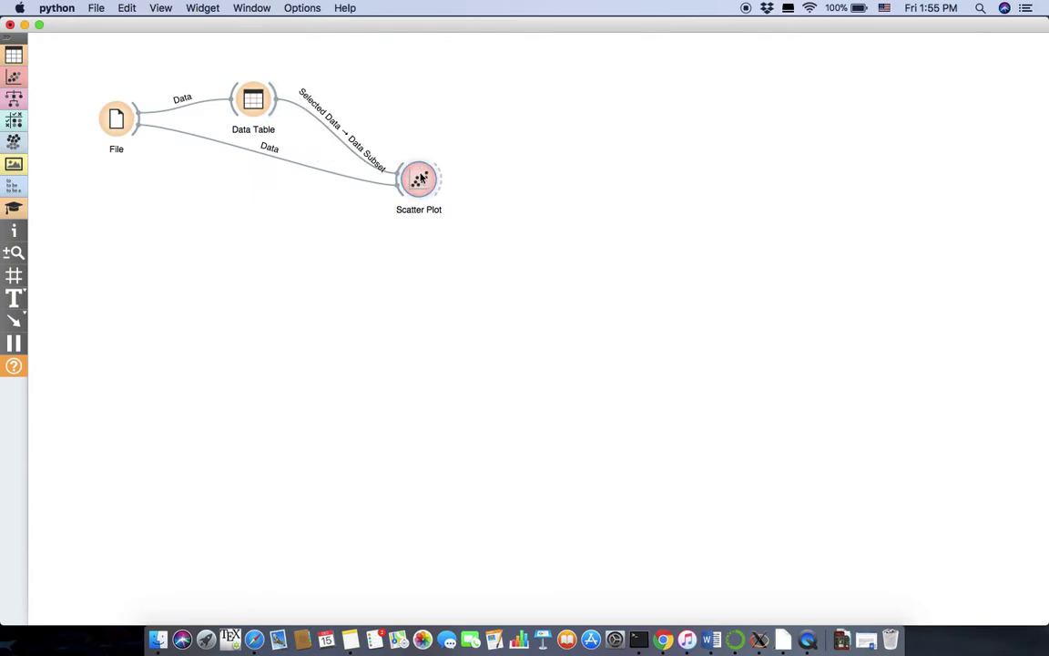
pyautogui.doubleClick(419, 179)
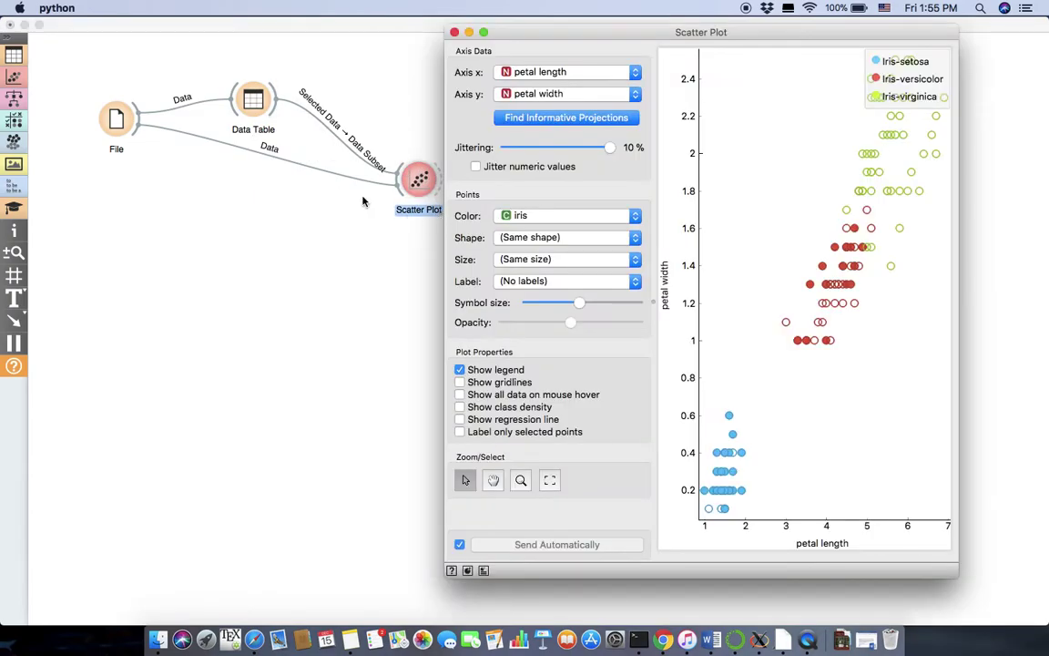
pyautogui.doubleClick(258, 107)
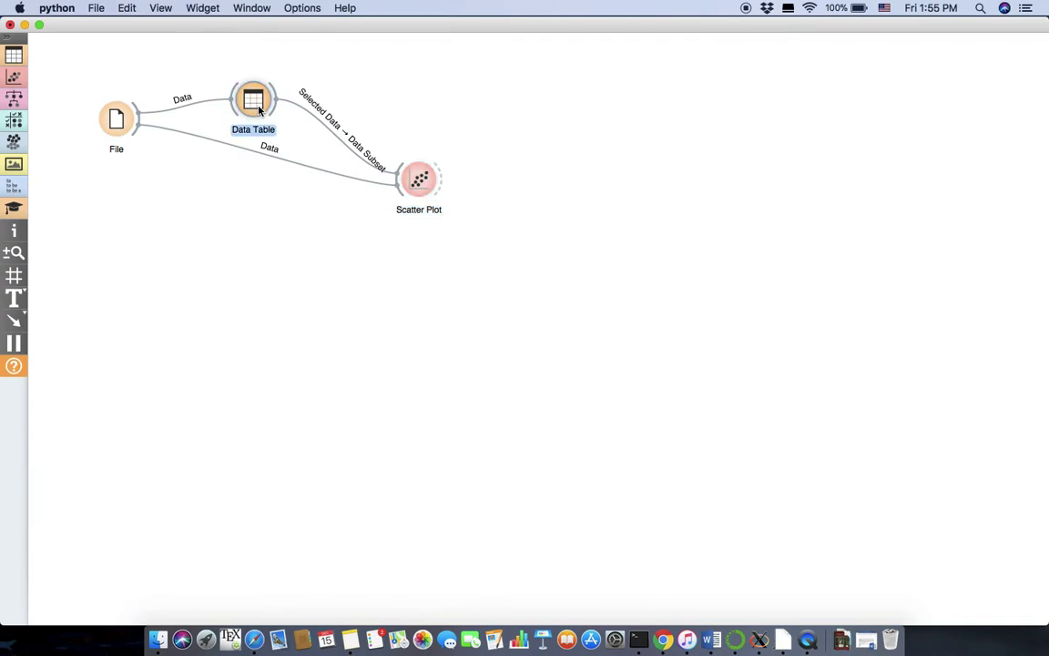
# Select rows 92–110 in the Data Table with both windows arranged side by side
pyautogui.moveTo(398, 133); pyautogui.dragTo(453, 393)
pyautogui.hotkey('ctrl', 'Up')
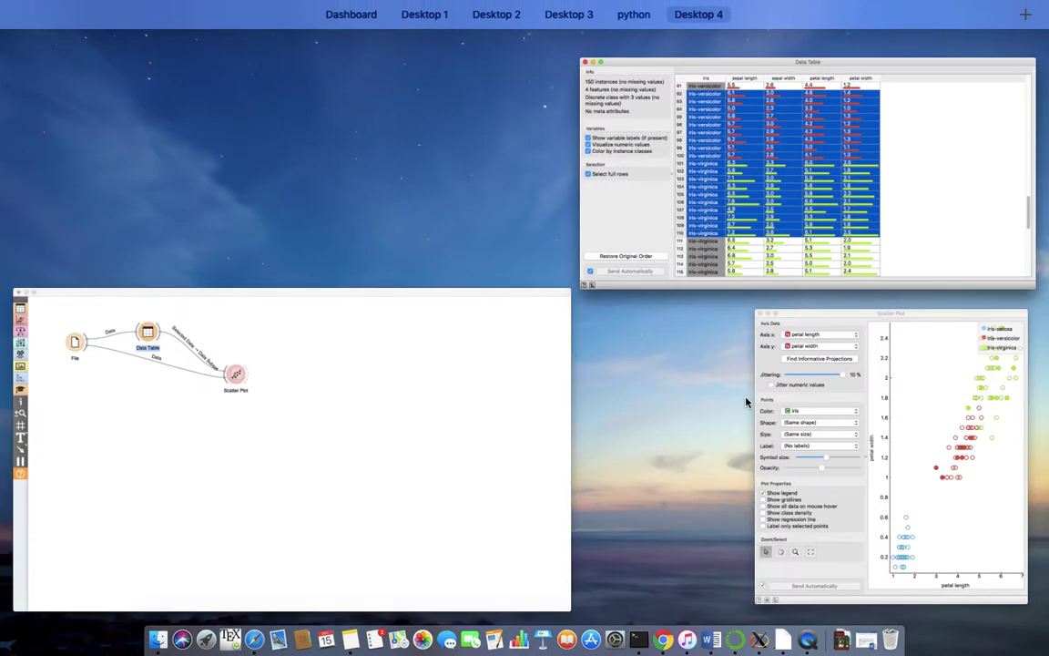
pyautogui.click(865, 390)
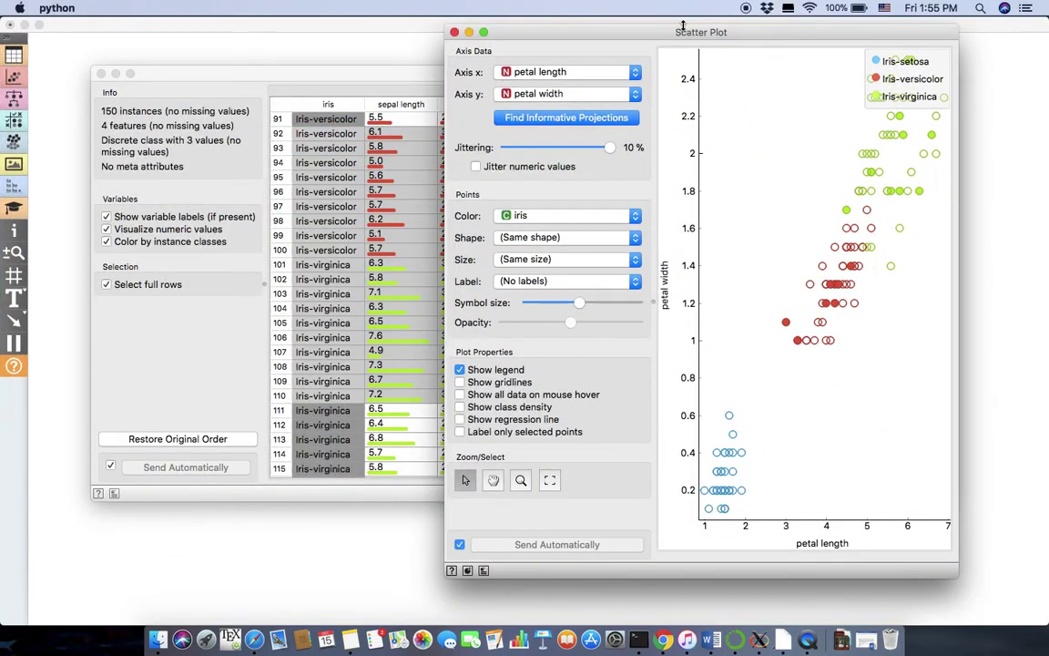
pyautogui.moveTo(677, 33); pyautogui.dragTo(581, 13)
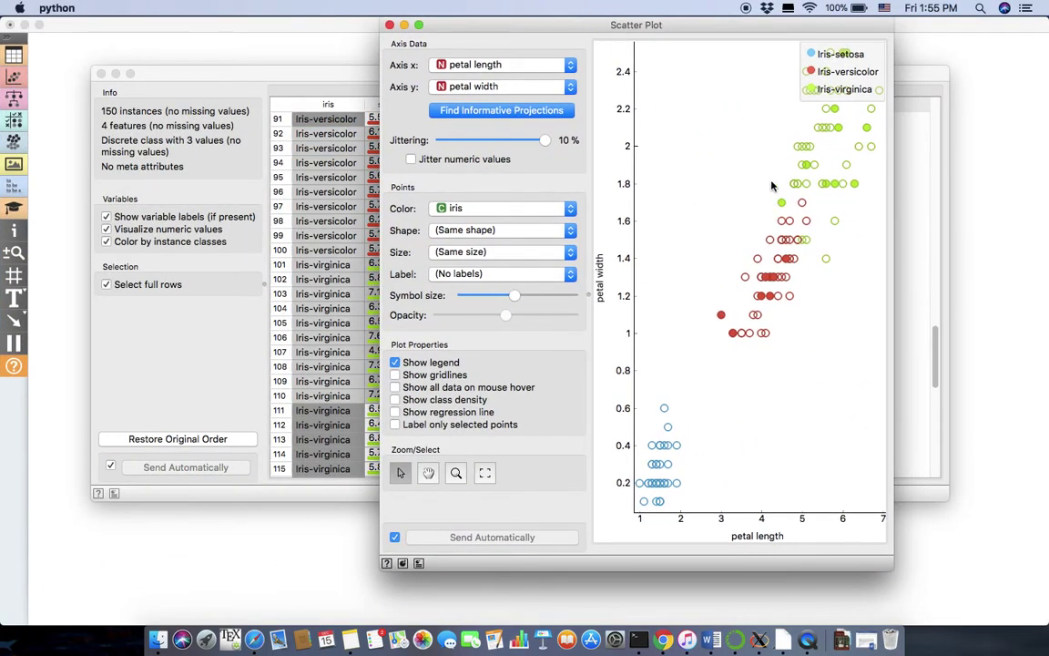
pyautogui.click(297, 67)
pyautogui.moveTo(383, 82); pyautogui.dragTo(551, 269)
# Select single rows 99, 96, 93, 101, 102, 100, 98, 104, 107, 103 to see each point highlighted
pyautogui.click(655, 428)
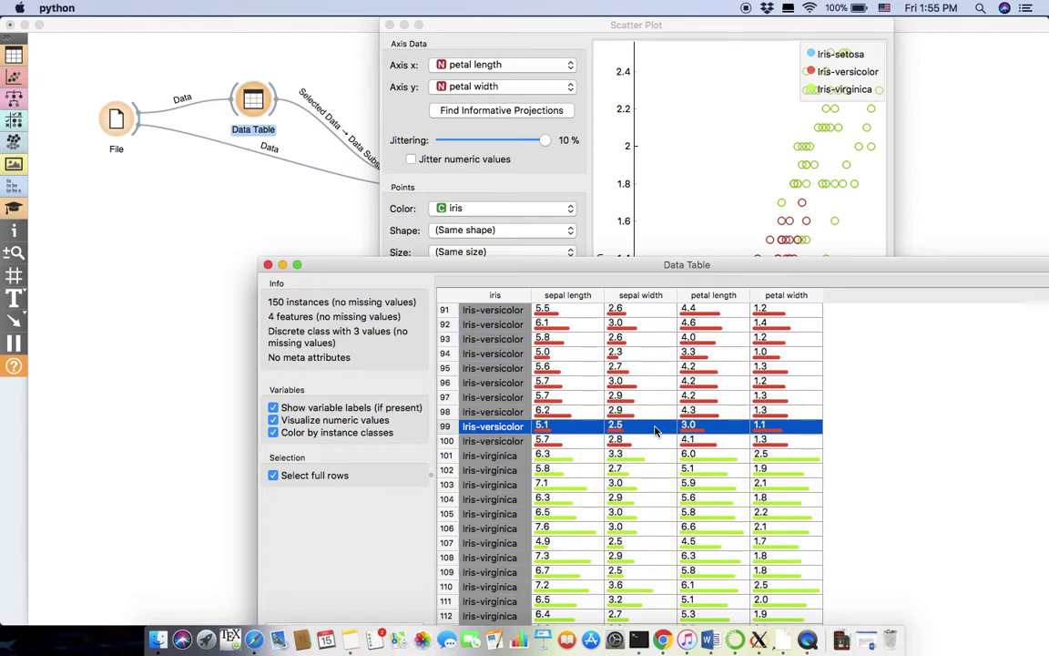
pyautogui.click(635, 383)
pyautogui.click(626, 343)
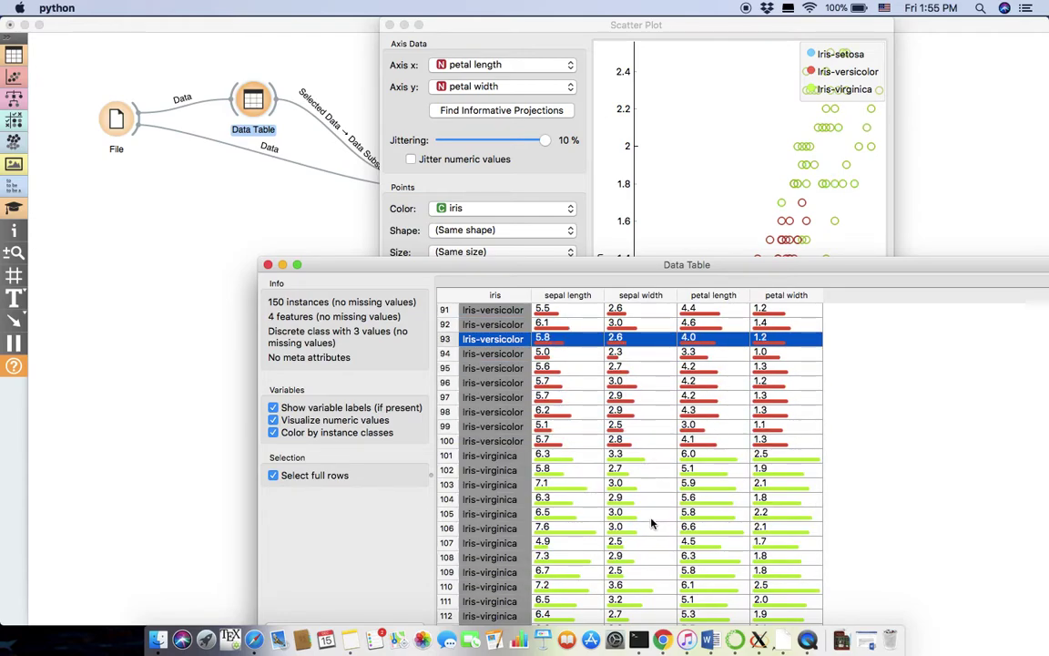
pyautogui.click(651, 455)
pyautogui.click(664, 470)
pyautogui.click(629, 442)
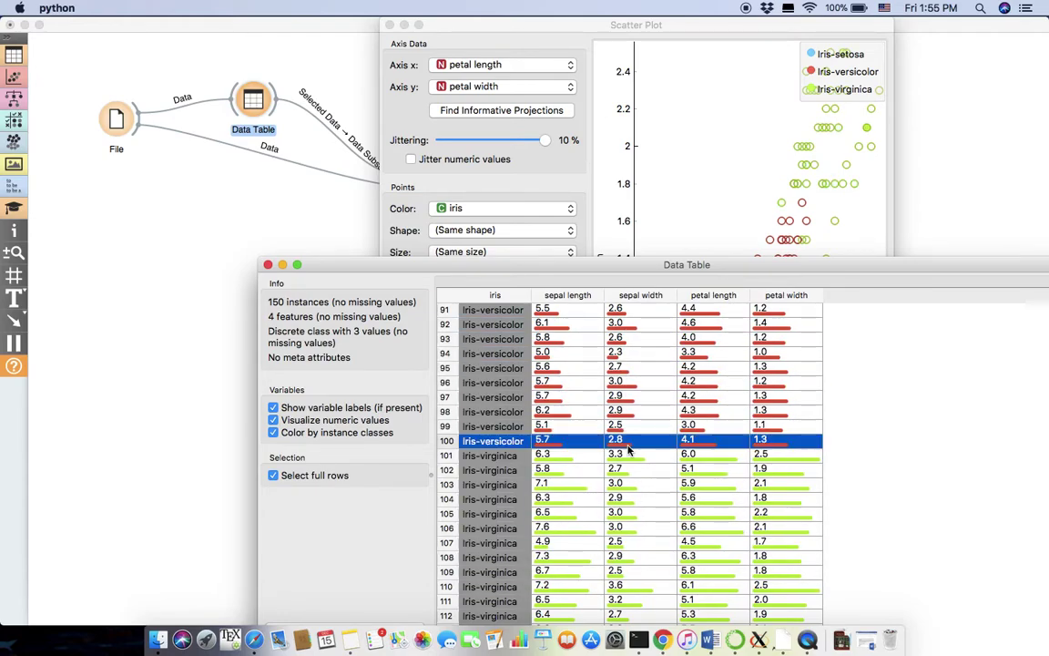
pyautogui.click(612, 411)
pyautogui.click(606, 499)
pyautogui.click(600, 543)
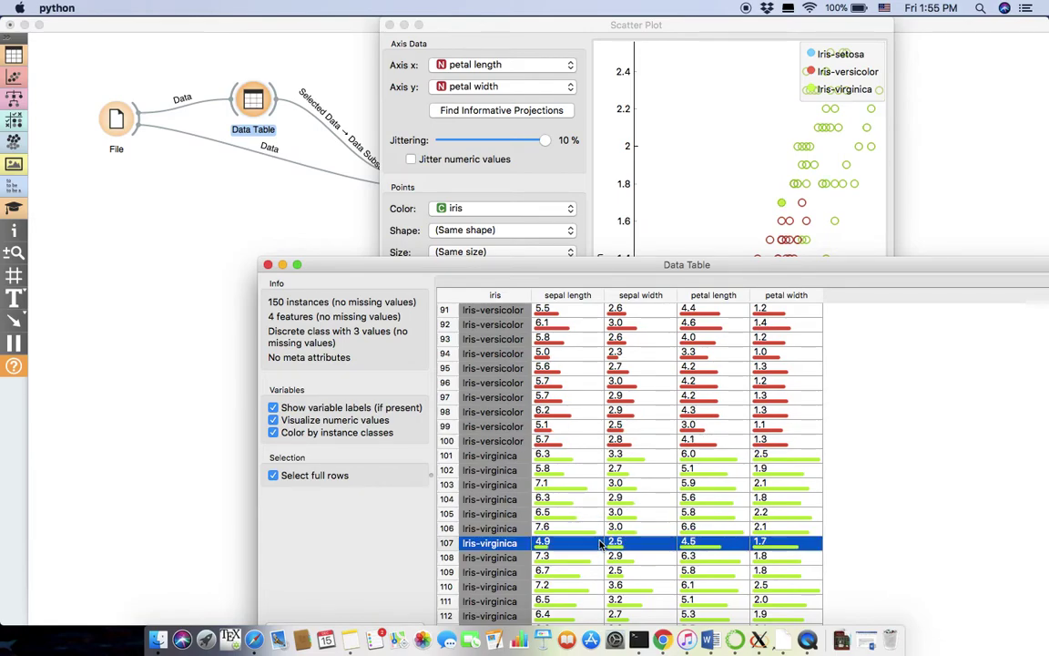
pyautogui.click(577, 484)
# Close both windows and inspect the Data Table to Scatter Plot link
pyautogui.click(267, 264)
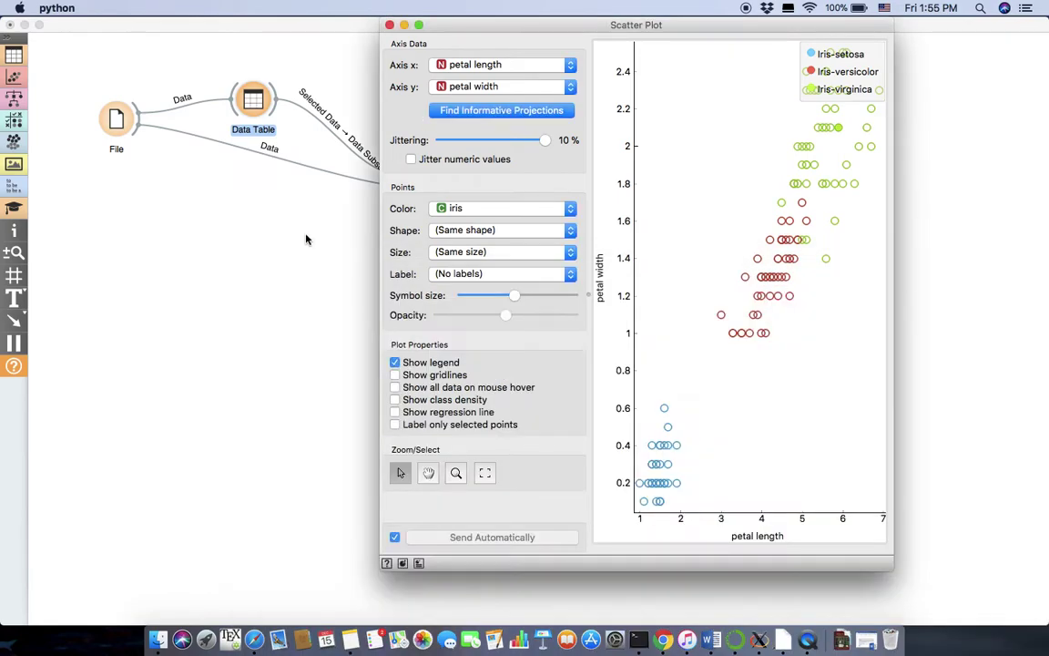
pyautogui.click(389, 26)
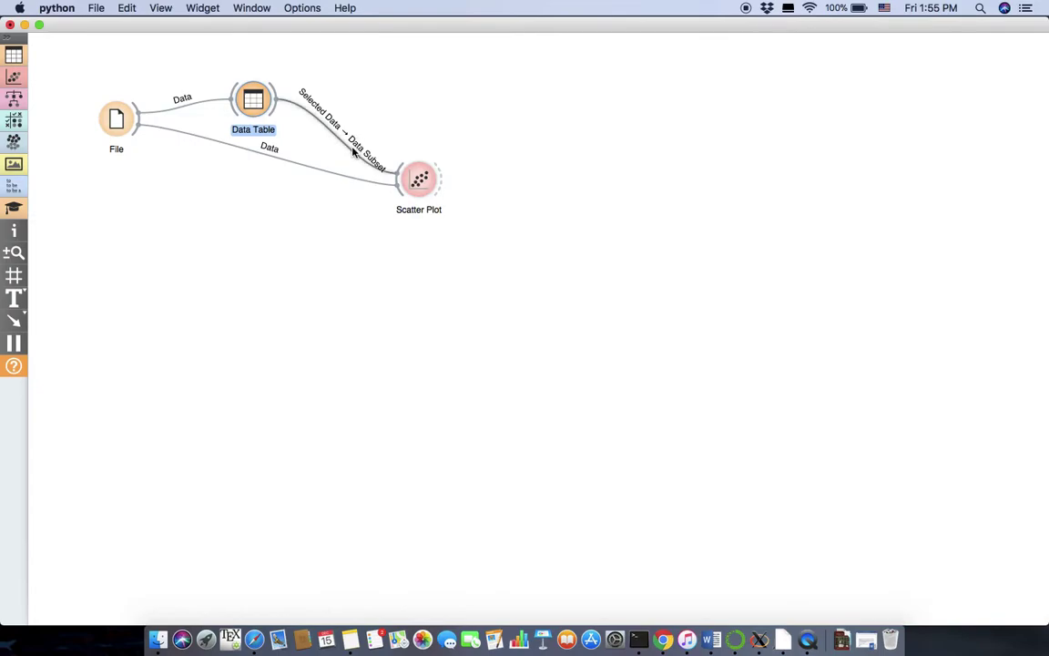
pyautogui.doubleClick(353, 151)
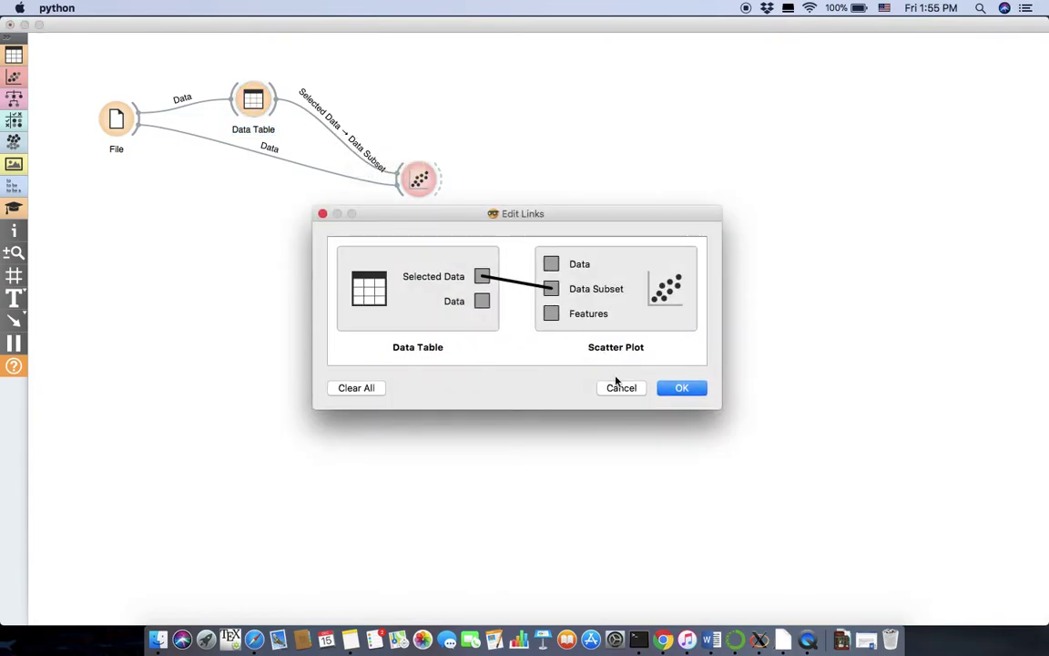
# Check the Selected Data → Data Subset link in Edit Links, then delete it
pyautogui.click(681, 388)
pyautogui.moveTo(682, 389); pyautogui.dragTo(381, 234)
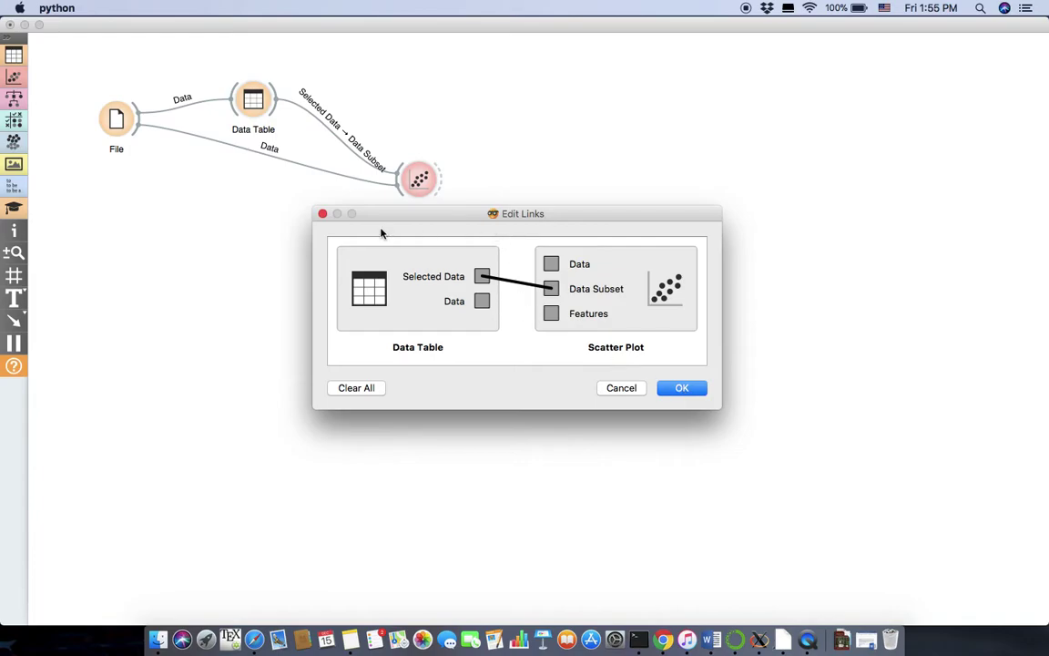
pyautogui.click(321, 214)
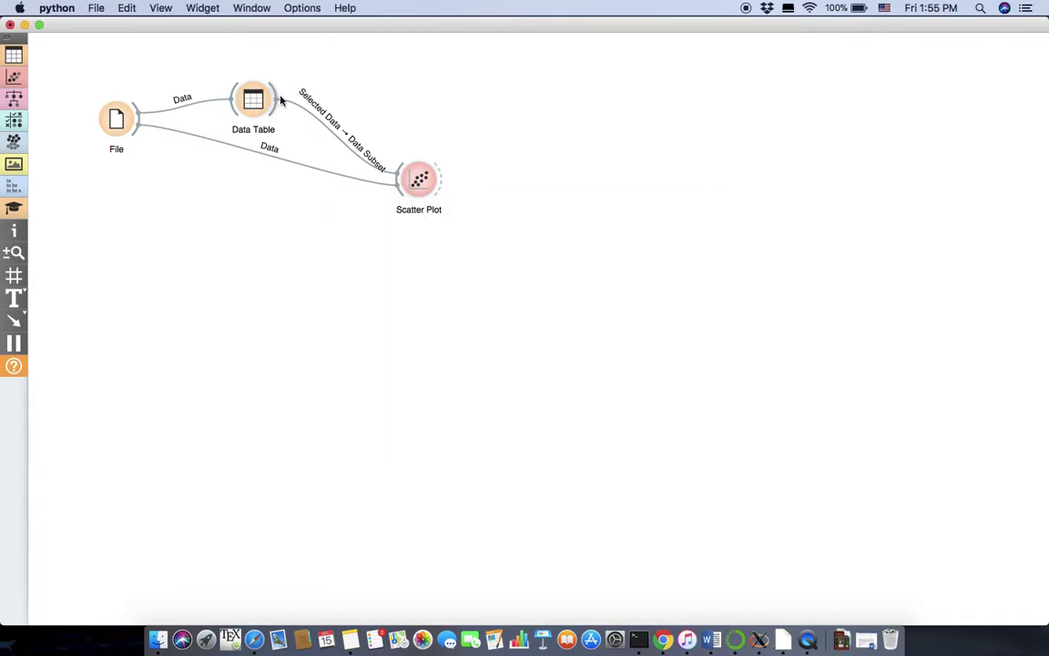
pyautogui.doubleClick(353, 152)
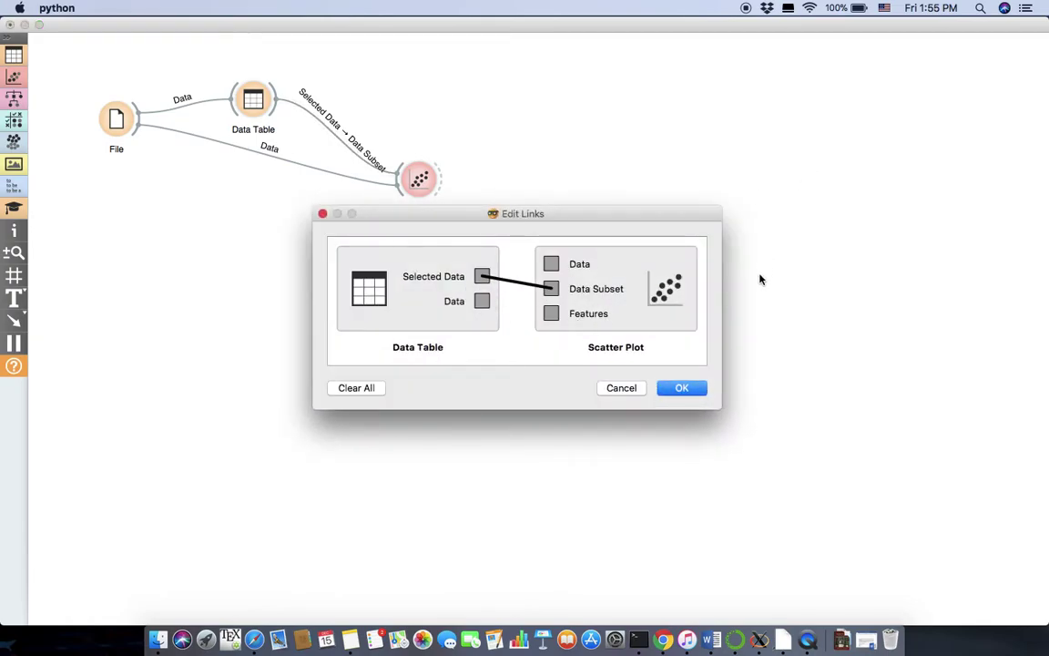
pyautogui.click(685, 388)
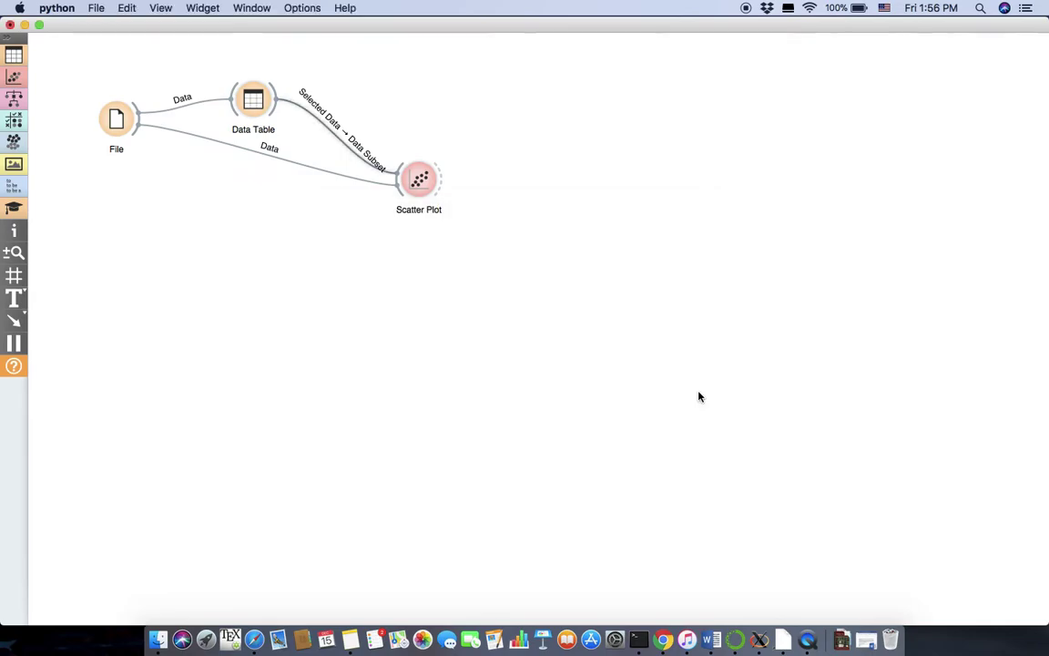
pyautogui.rightClick(314, 118)
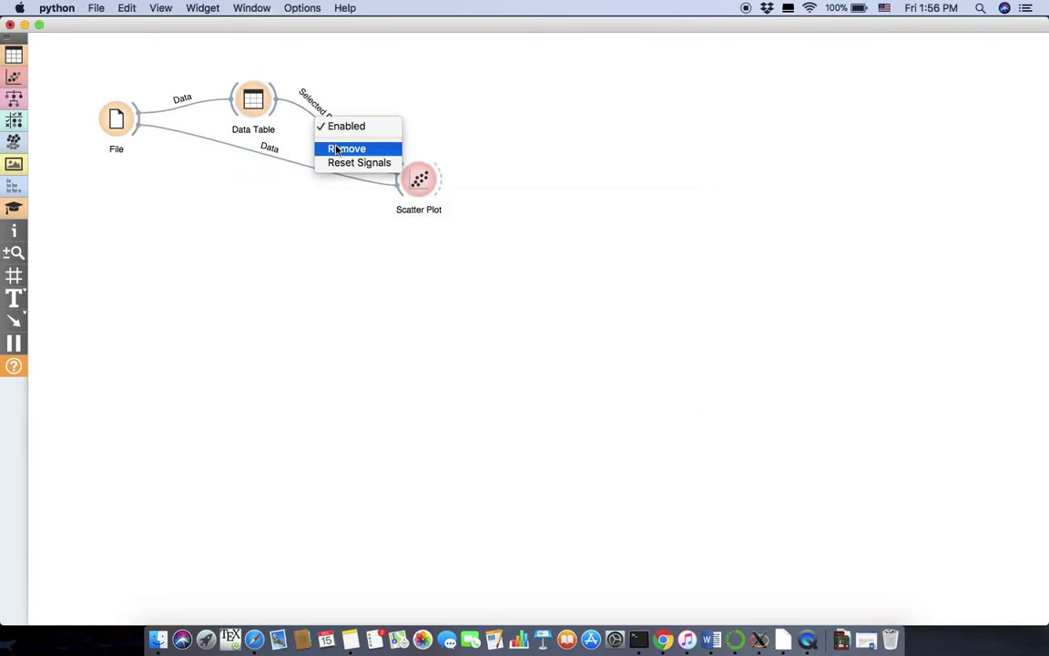
pyautogui.click(337, 149)
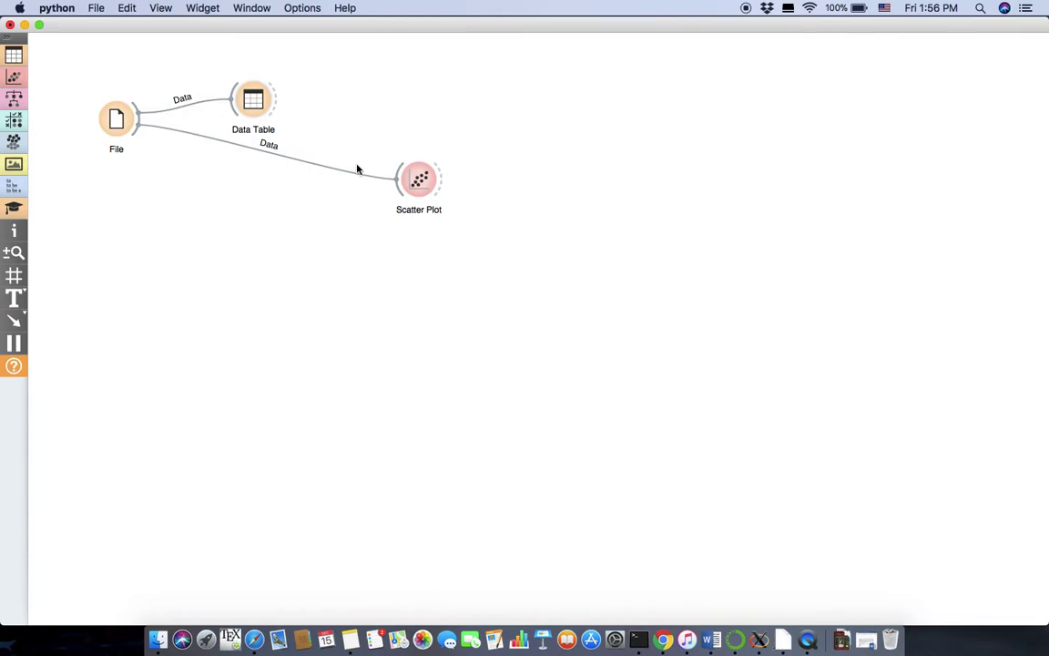
# Replace the File→Scatter Plot link with Data Table's Data → Scatter Plot Data
pyautogui.rightClick(352, 172)
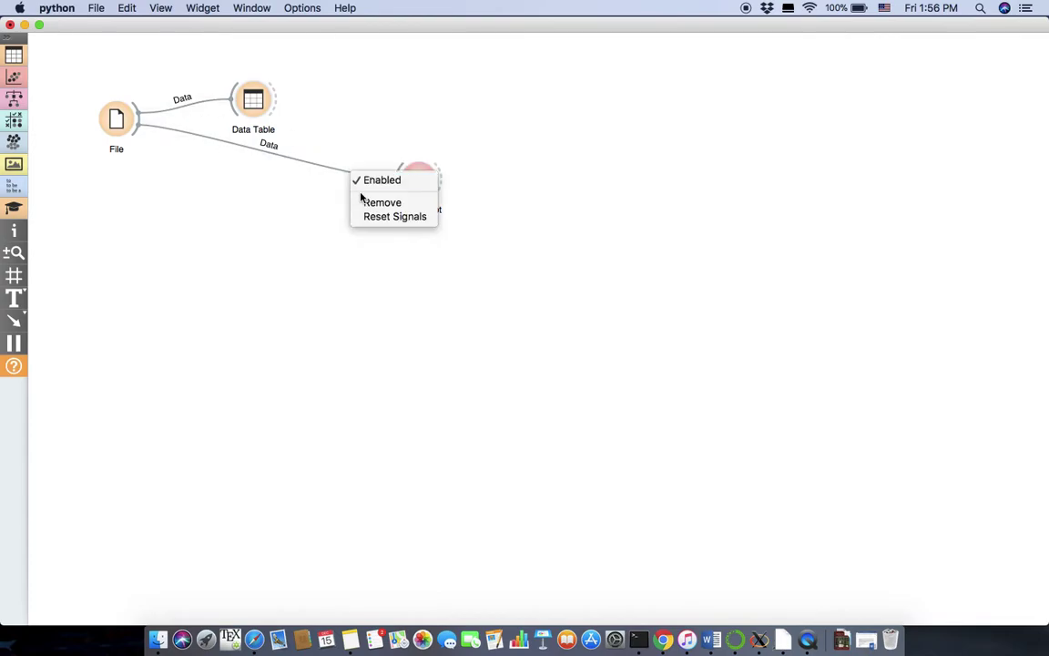
pyautogui.click(368, 202)
pyautogui.moveTo(398, 180); pyautogui.dragTo(276, 95)
pyautogui.doubleClick(328, 136)
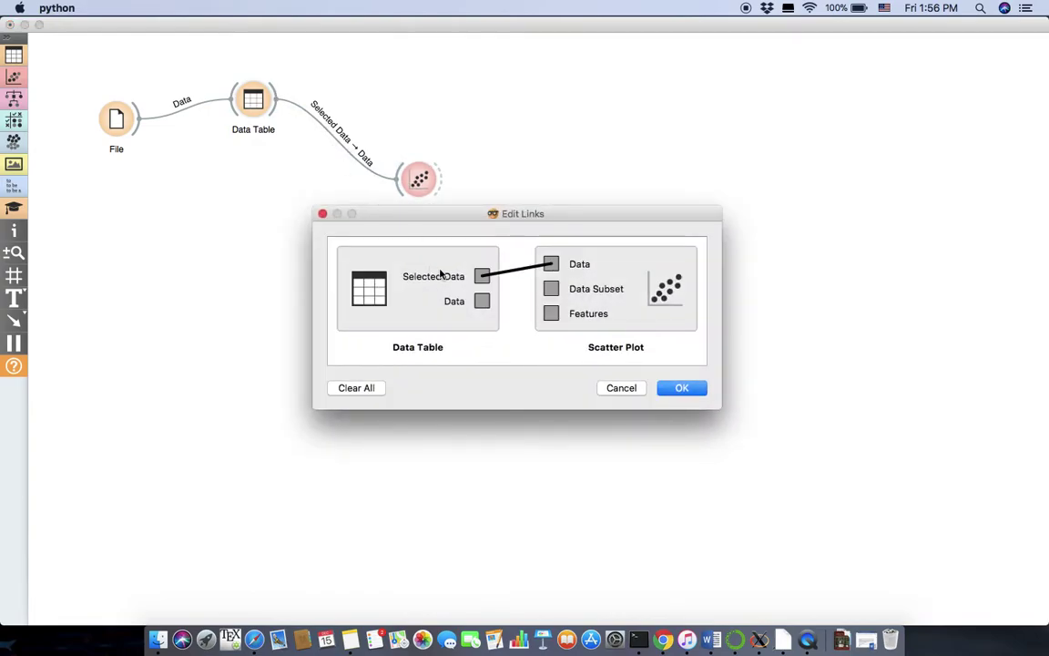
pyautogui.click(516, 272)
pyautogui.moveTo(482, 300); pyautogui.dragTo(552, 264)
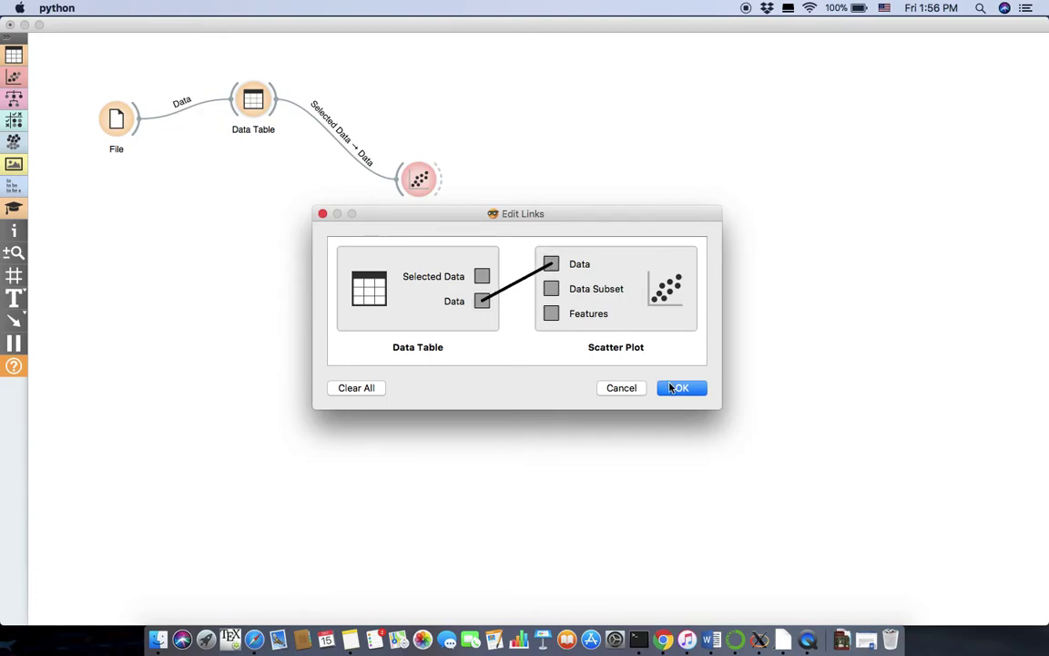
pyautogui.click(679, 388)
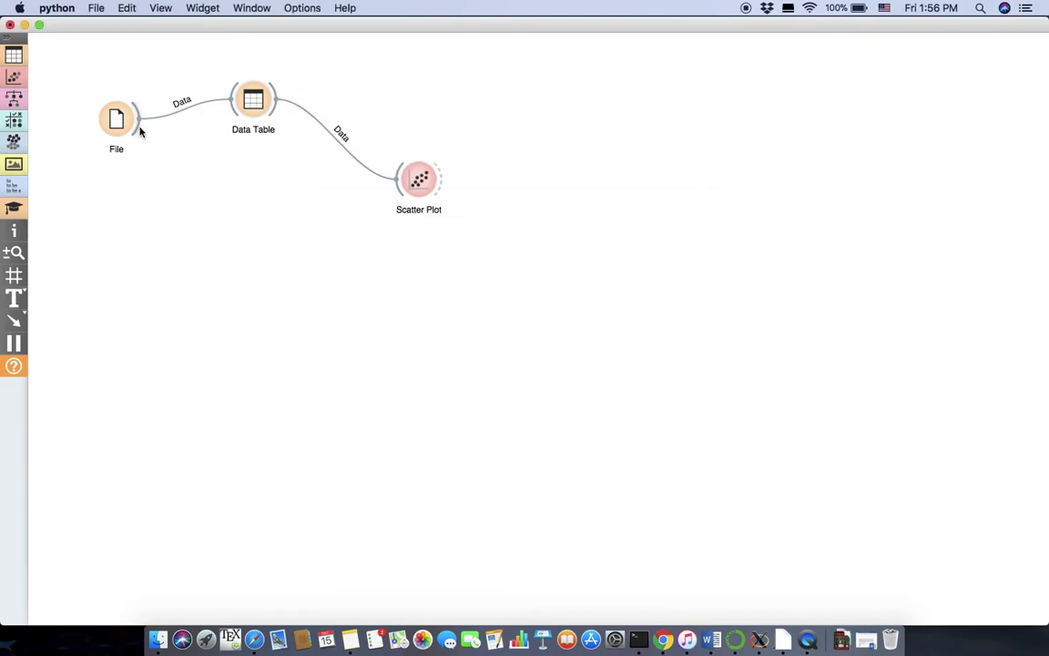
# Add a File → Scatter Plot Data Subset link, then delete it again
pyautogui.moveTo(140, 132); pyautogui.dragTo(397, 184)
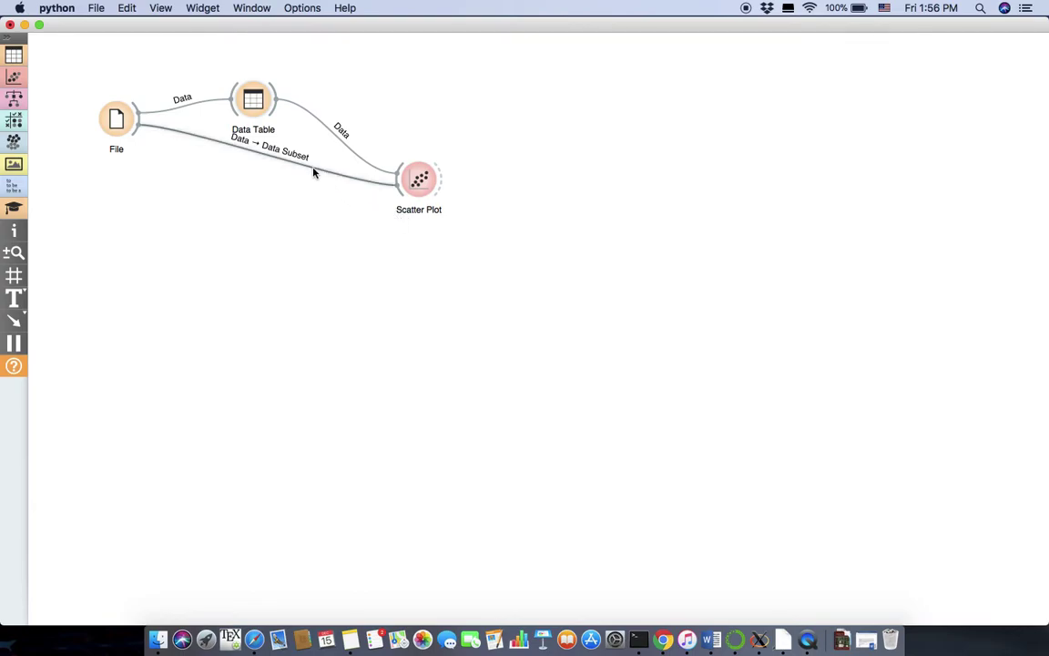
pyautogui.click(412, 180)
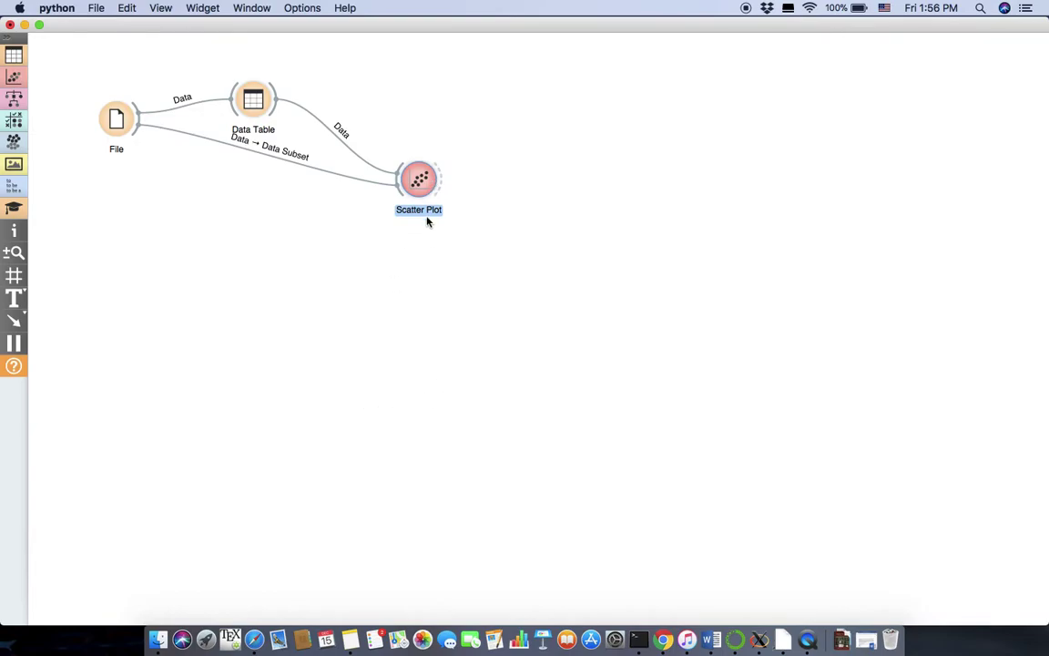
pyautogui.click(347, 180)
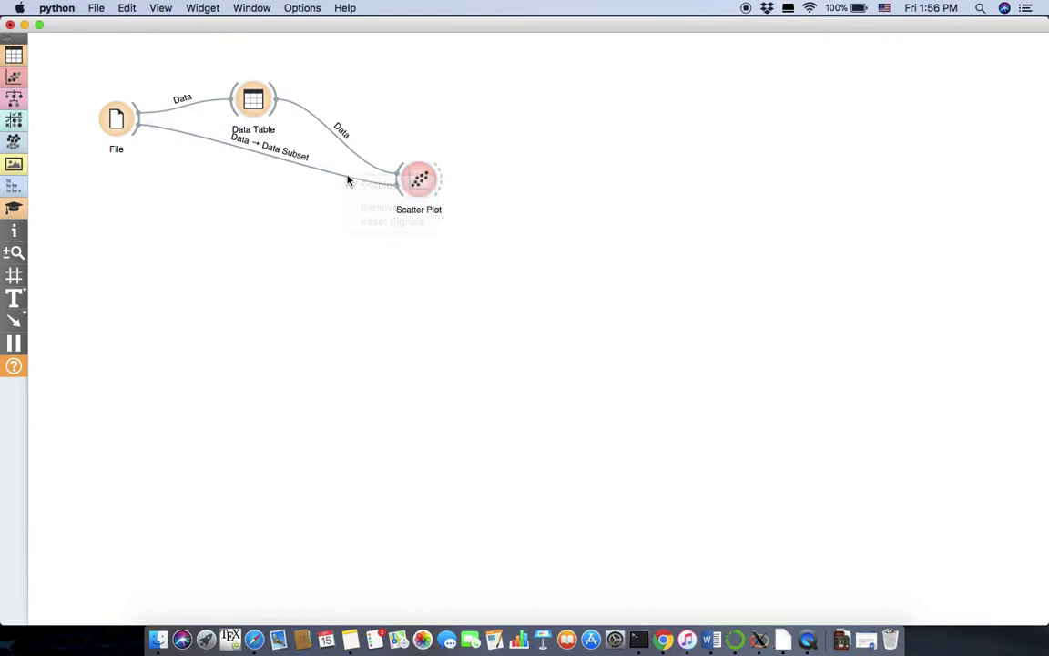
pyautogui.rightClick(347, 181)
pyautogui.click(365, 206)
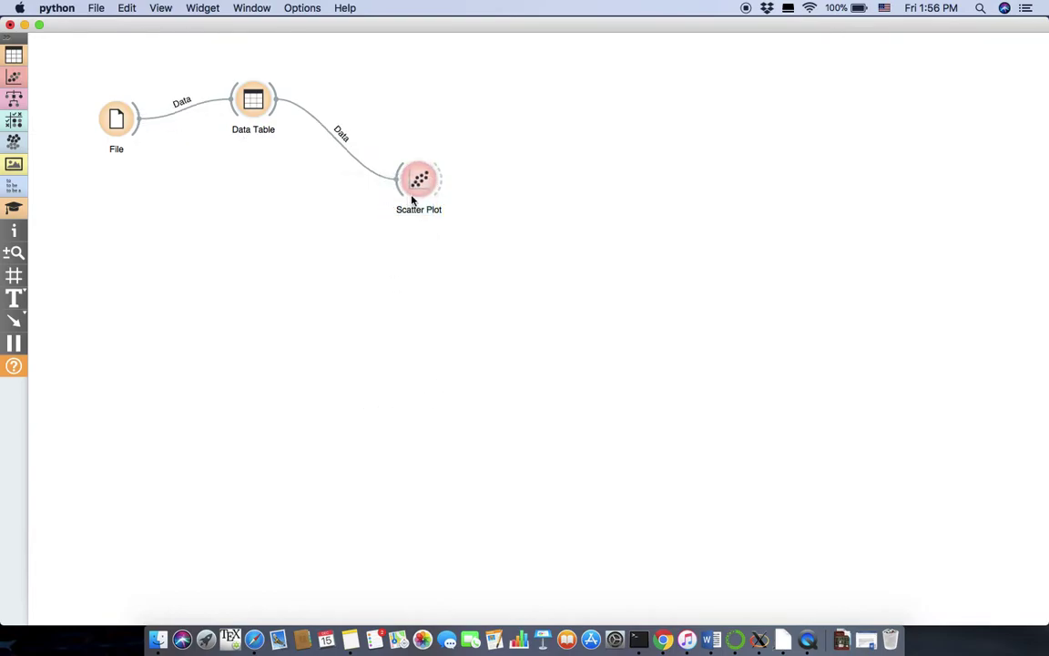
pyautogui.doubleClick(419, 182)
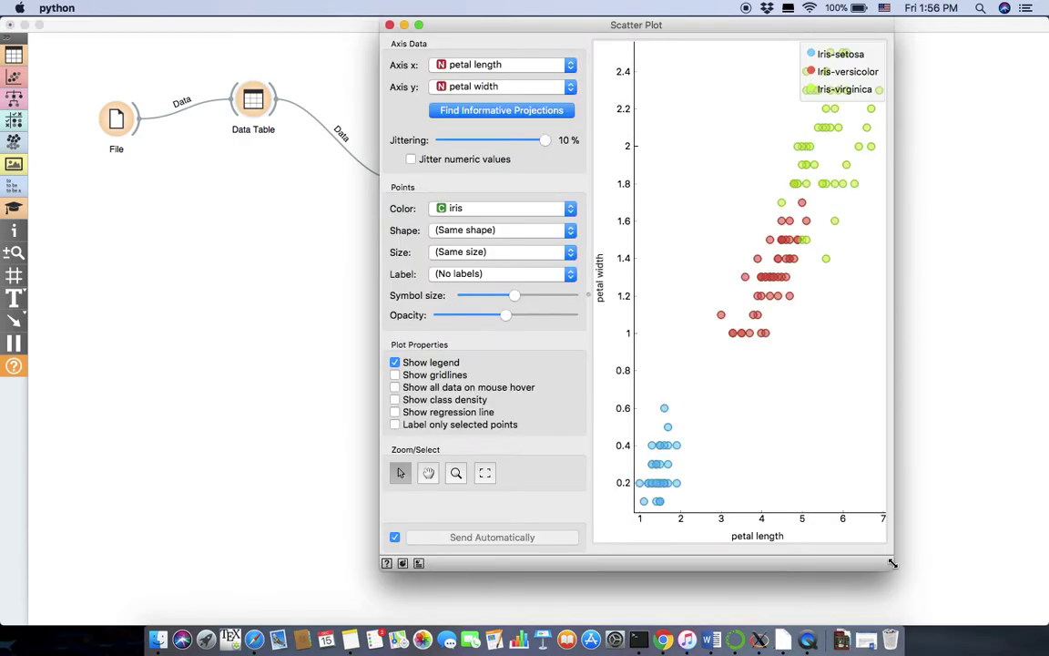
# Box-select the scatter points around petal length 4–5.2 and petal width 1.3–1.7
pyautogui.moveTo(893, 563); pyautogui.dragTo(1034, 552)
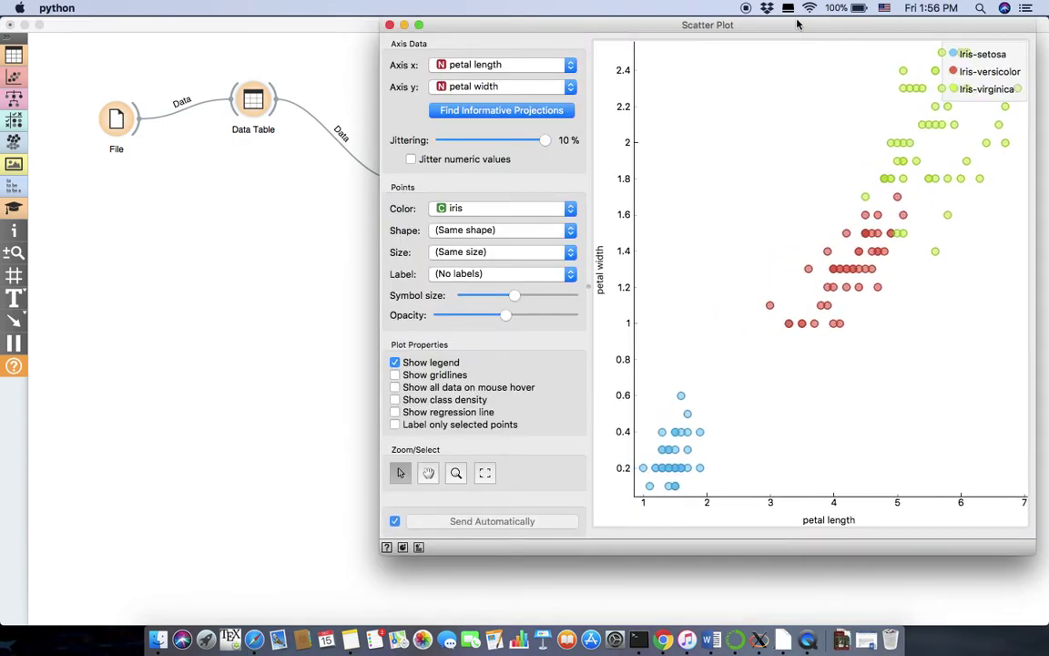
pyautogui.moveTo(798, 25); pyautogui.dragTo(227, 78)
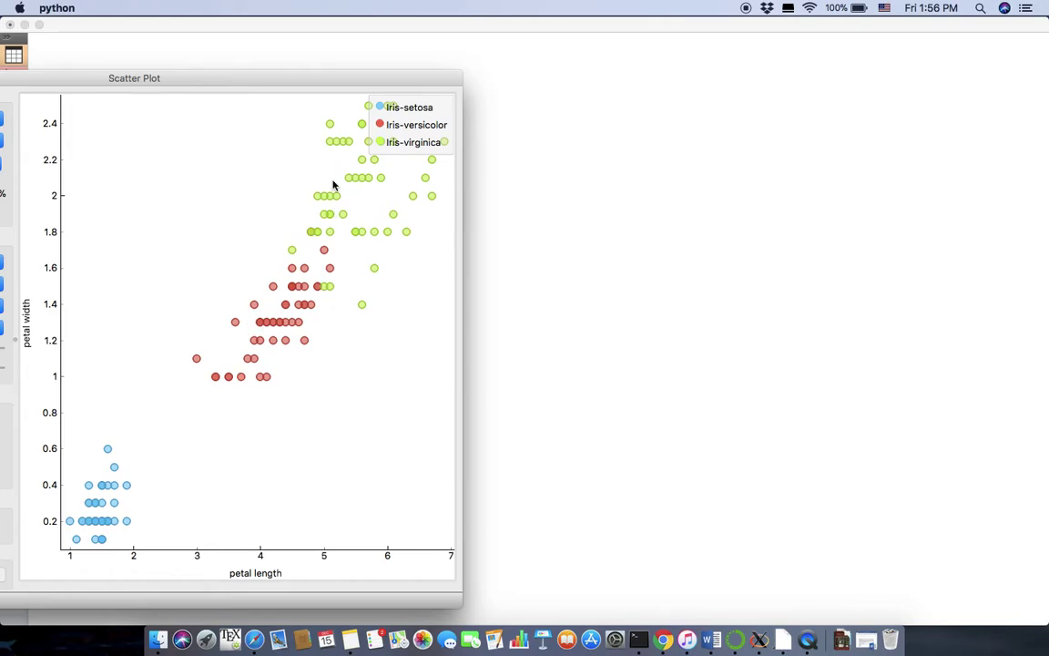
pyautogui.moveTo(296, 260); pyautogui.dragTo(307, 310)
pyautogui.moveTo(250, 244); pyautogui.dragTo(335, 328)
pyautogui.moveTo(234, 85); pyautogui.dragTo(499, 229)
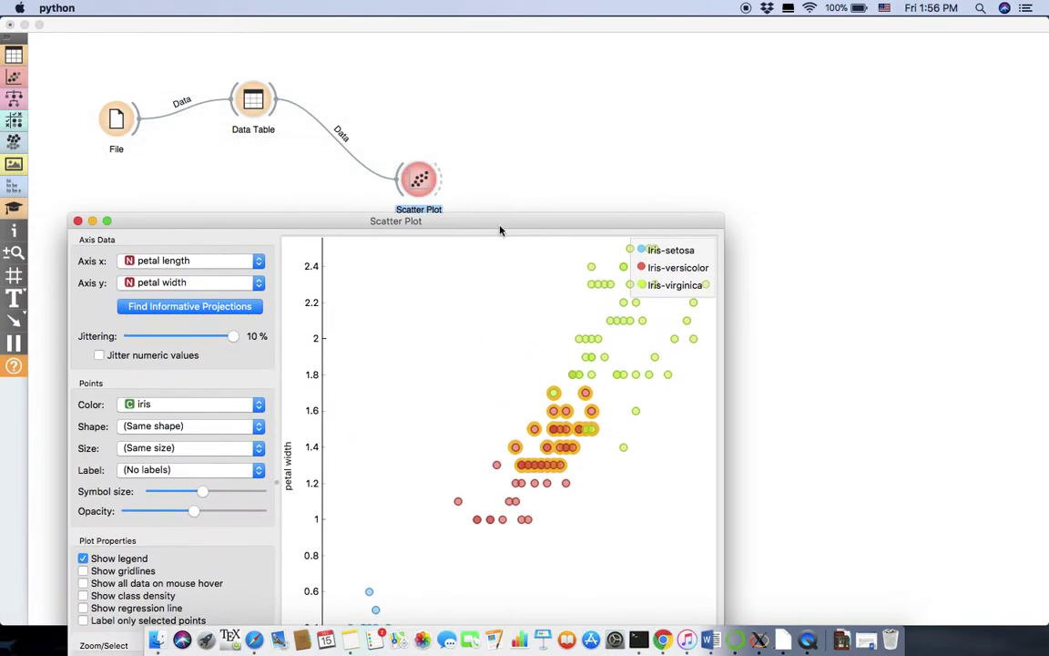
pyautogui.moveTo(444, 186); pyautogui.dragTo(501, 166)
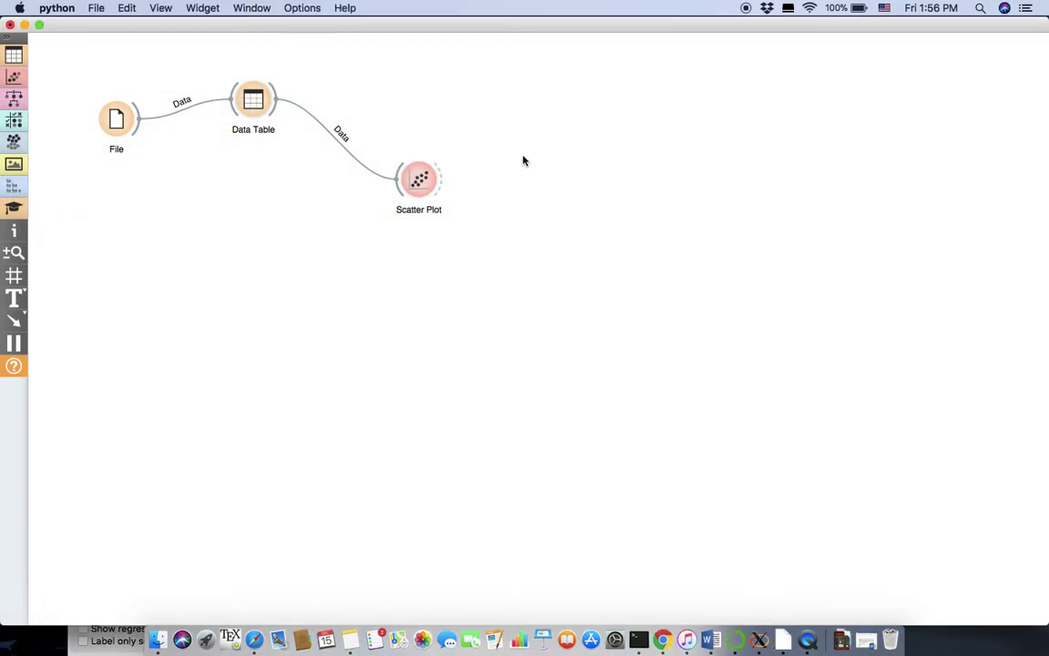
# Add Data Table (1) fed by the Scatter Plot's selected points, using the 'da' search
pyautogui.moveTo(439, 180); pyautogui.dragTo(514, 169)
pyautogui.write('da')
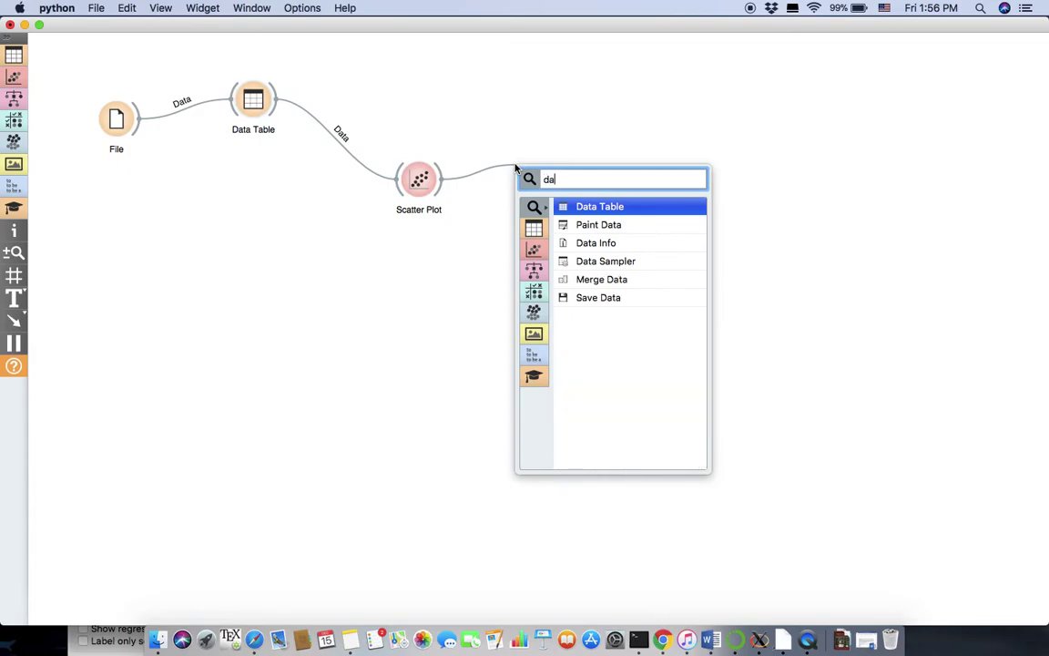
pyautogui.press('Return')
pyautogui.doubleClick(536, 164)
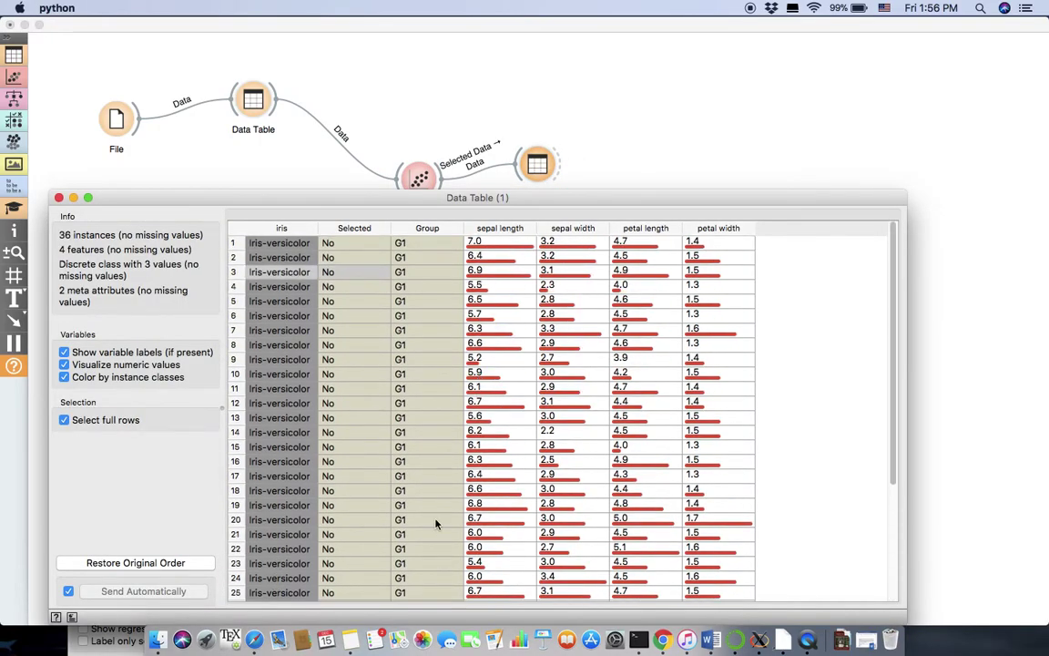
pyautogui.moveTo(456, 211); pyautogui.dragTo(798, 96)
# Reselect the 10 low versicolor points so Data Table (1) lists them, then close both windows
pyautogui.click(389, 248)
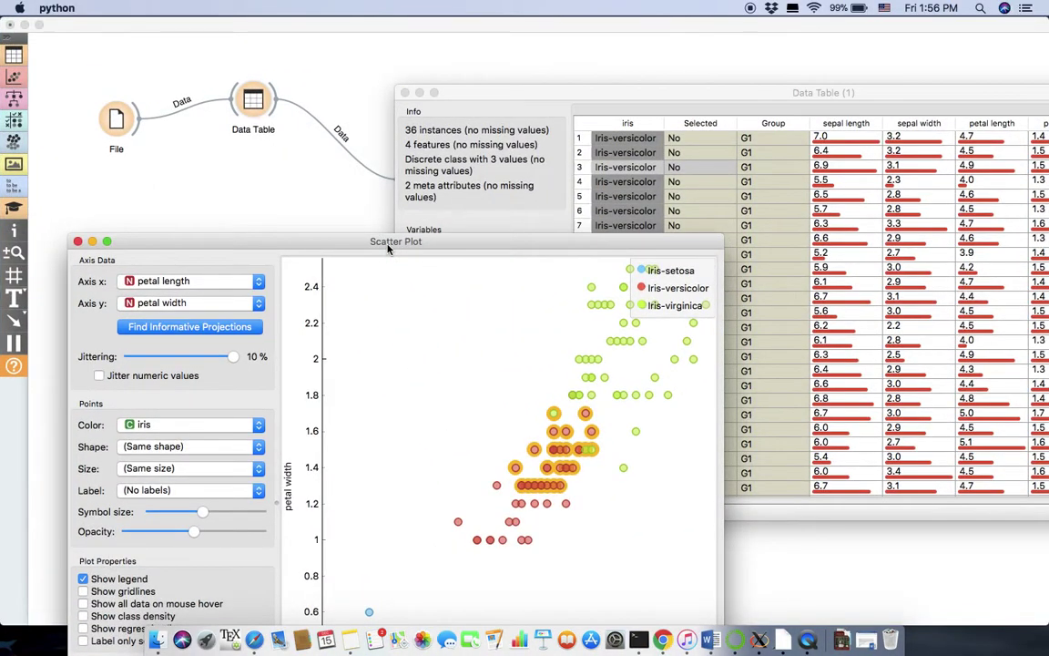
pyautogui.click(501, 356)
pyautogui.moveTo(528, 353); pyautogui.dragTo(664, 492)
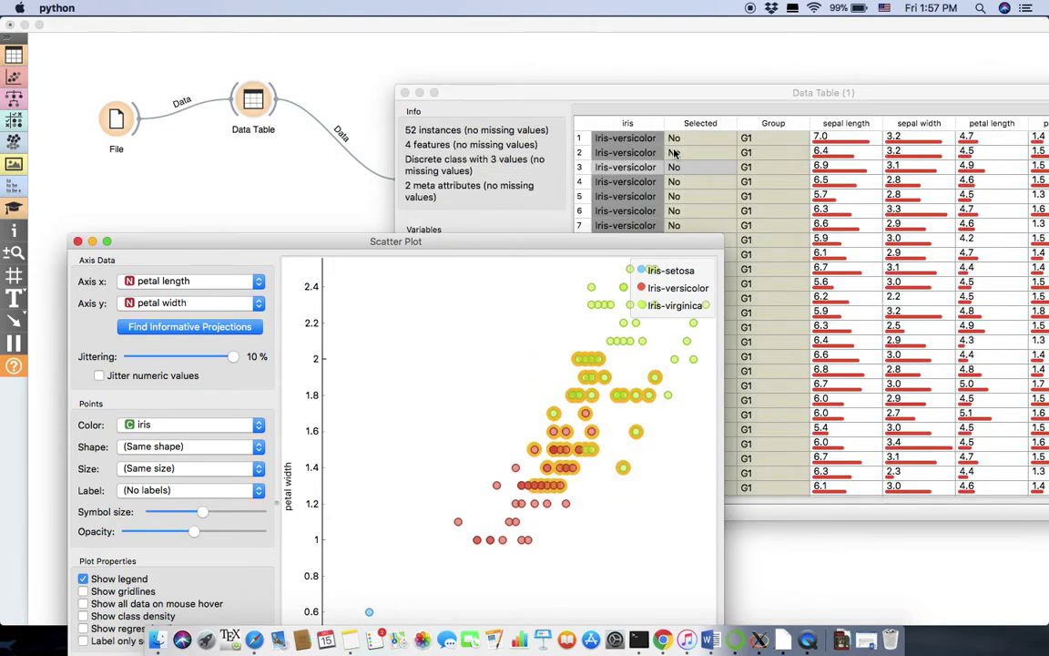
pyautogui.moveTo(666, 97); pyautogui.dragTo(567, 93)
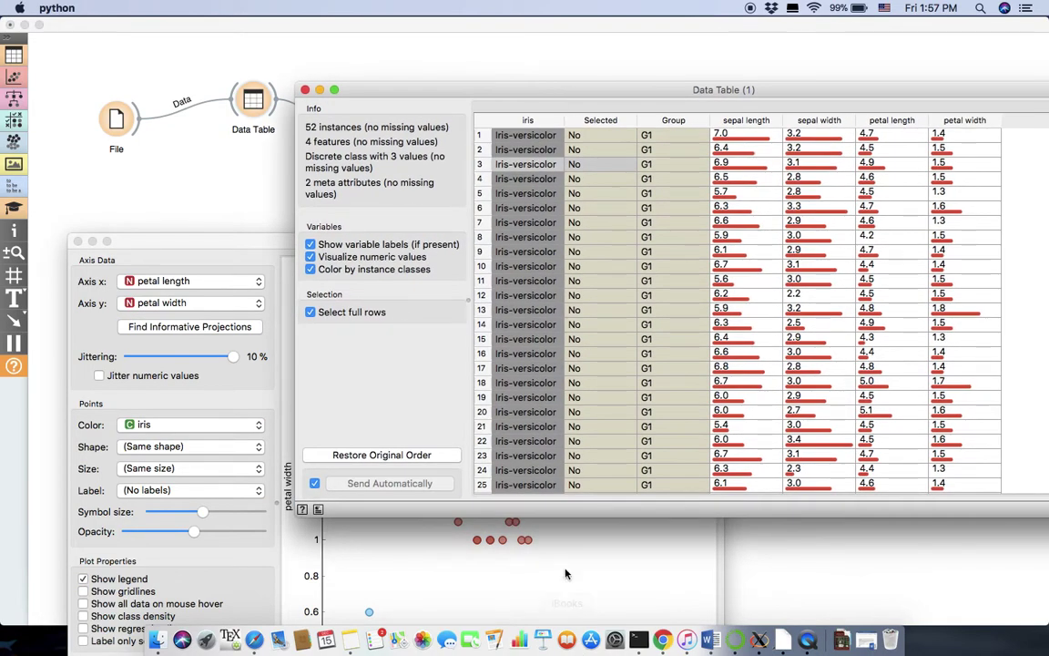
pyautogui.click(453, 530)
pyautogui.moveTo(435, 504); pyautogui.dragTo(561, 571)
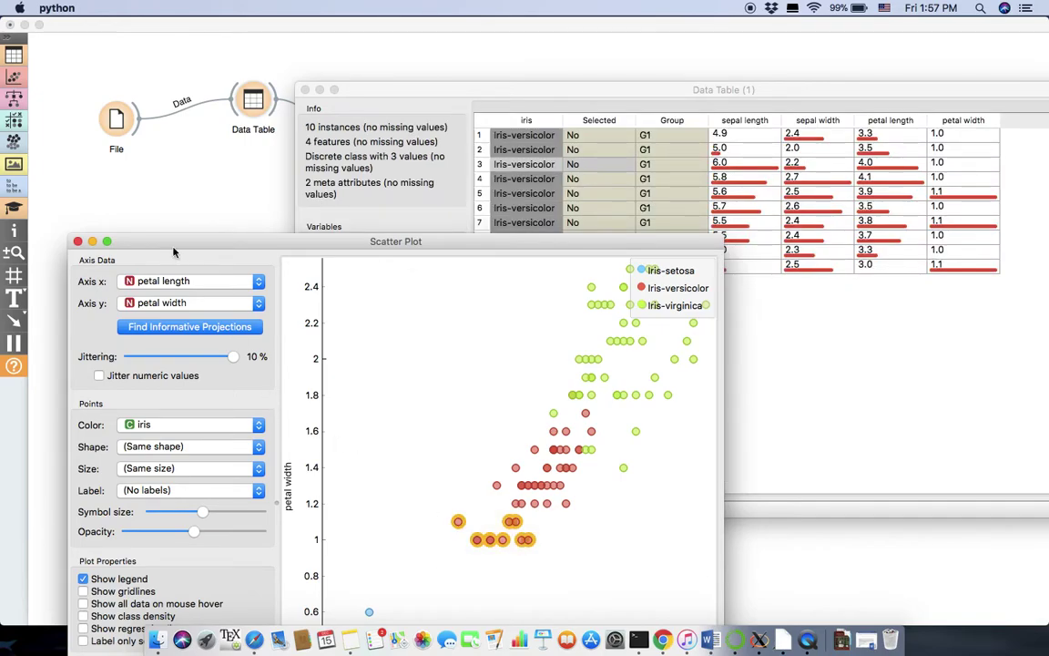
pyautogui.click(79, 243)
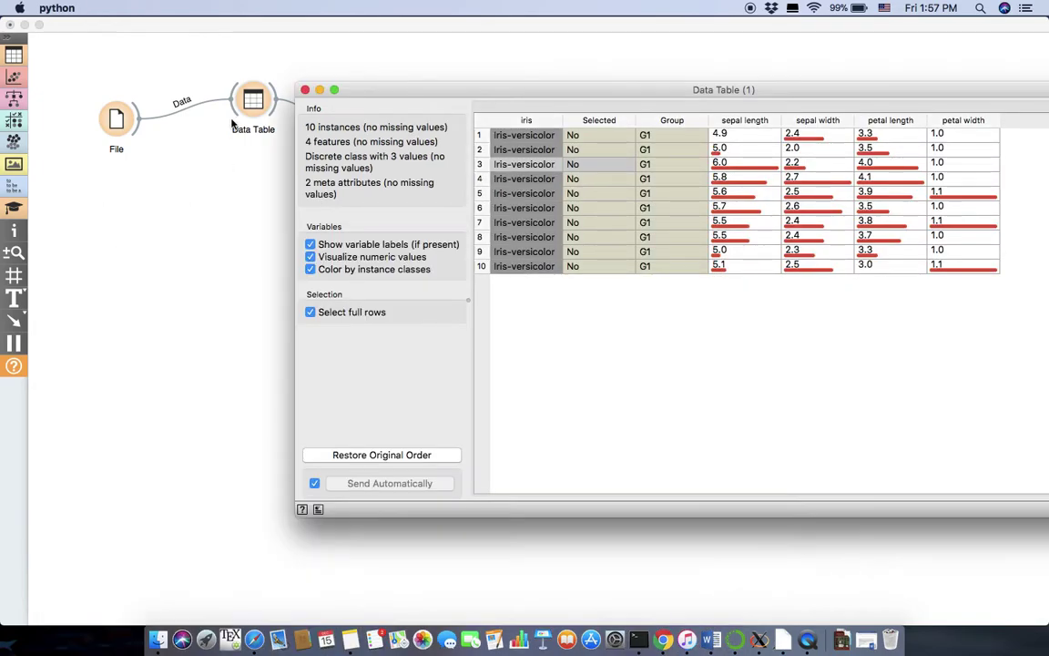
pyautogui.click(305, 90)
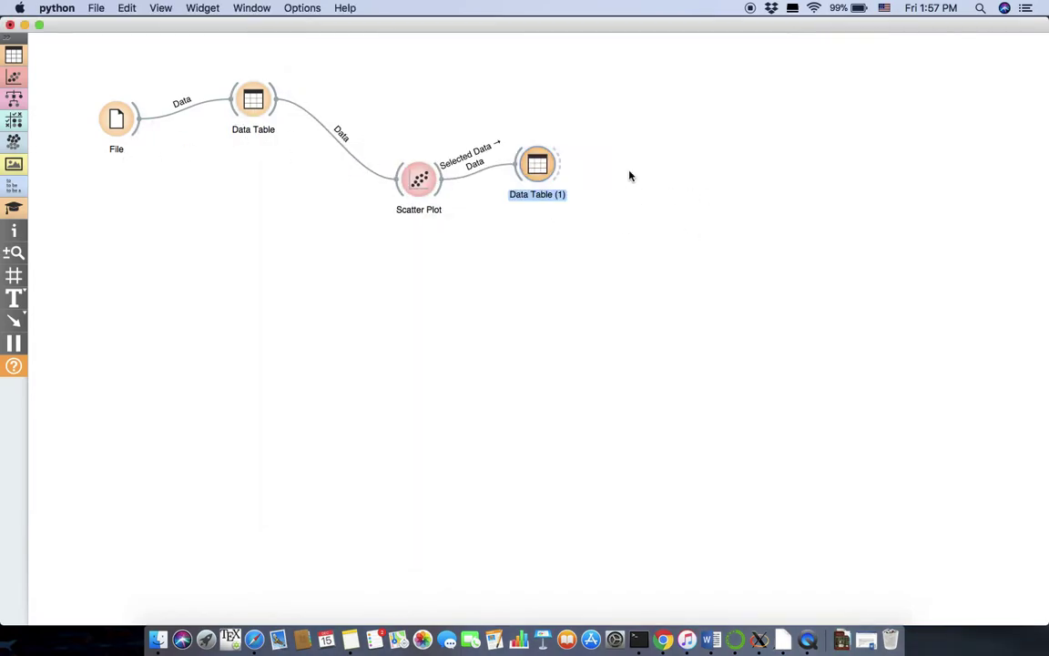
# Delete the Scatter Plot and Data Table (1) widgets
pyautogui.moveTo(626, 147); pyautogui.dragTo(374, 263)
pyautogui.rightClick(406, 192)
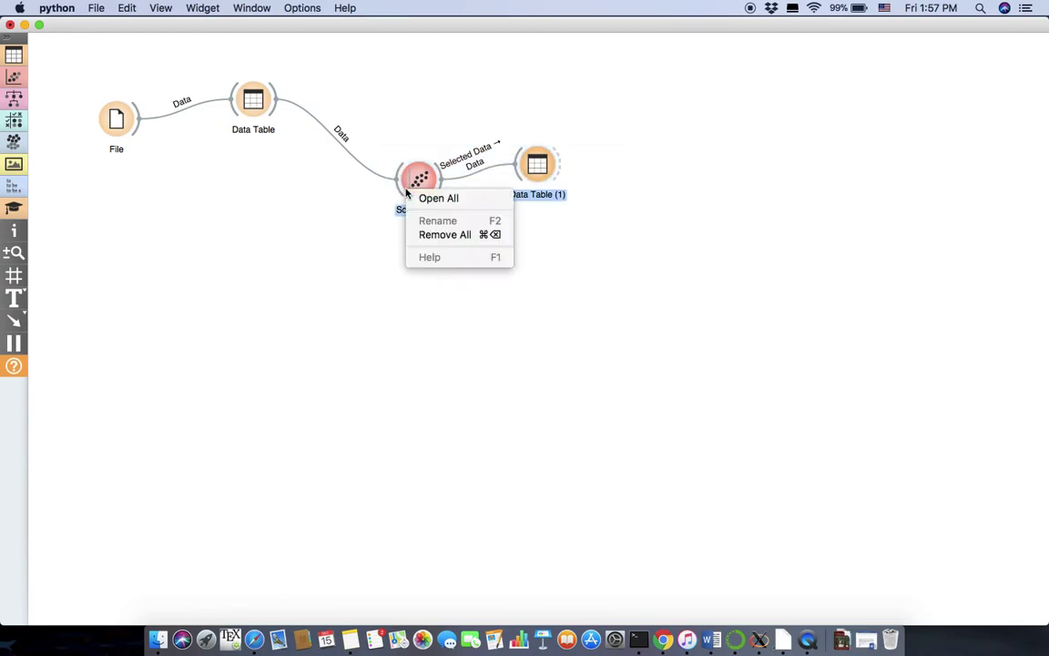
pyautogui.click(436, 234)
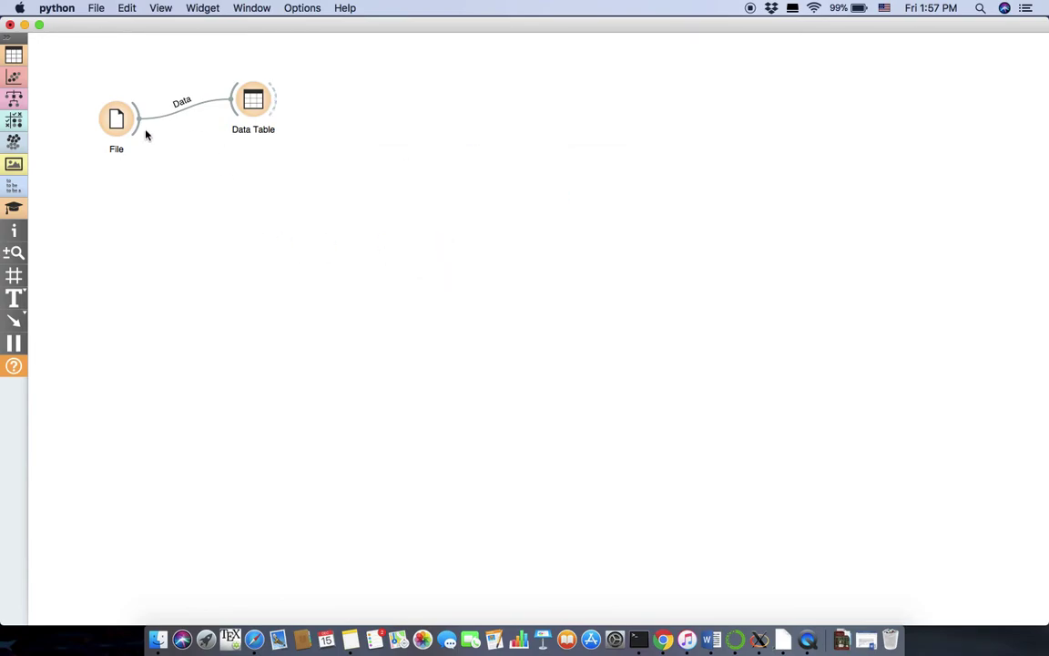
# Add a Distributions widget linked to File via the 'dis' search
pyautogui.moveTo(133, 131); pyautogui.dragTo(263, 208)
pyautogui.write('dis')
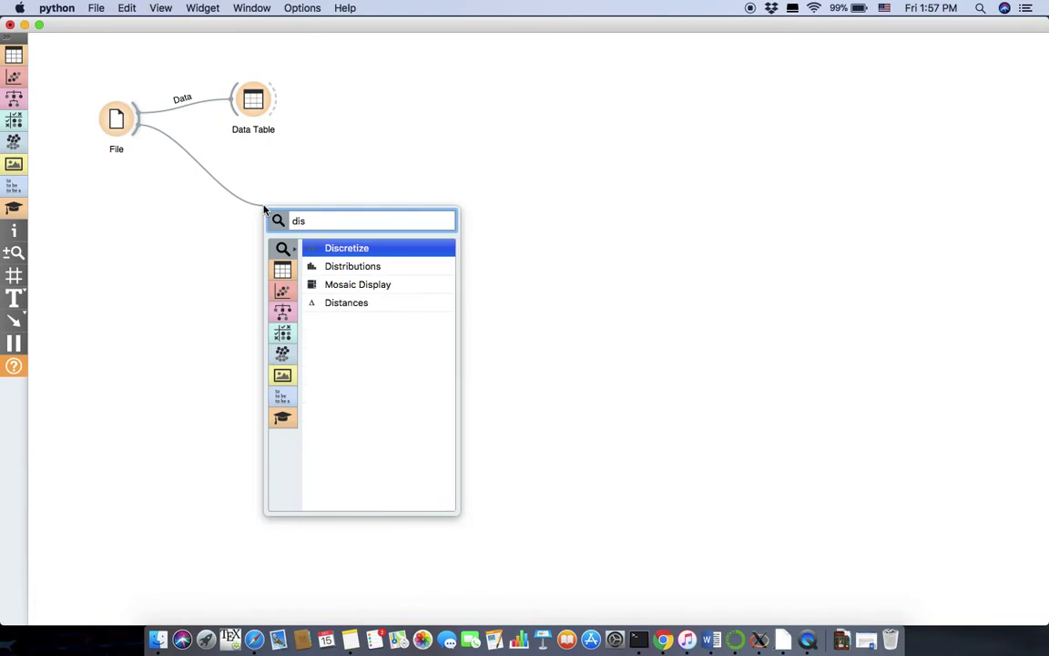
pyautogui.press('Down')
pyautogui.press('Return')
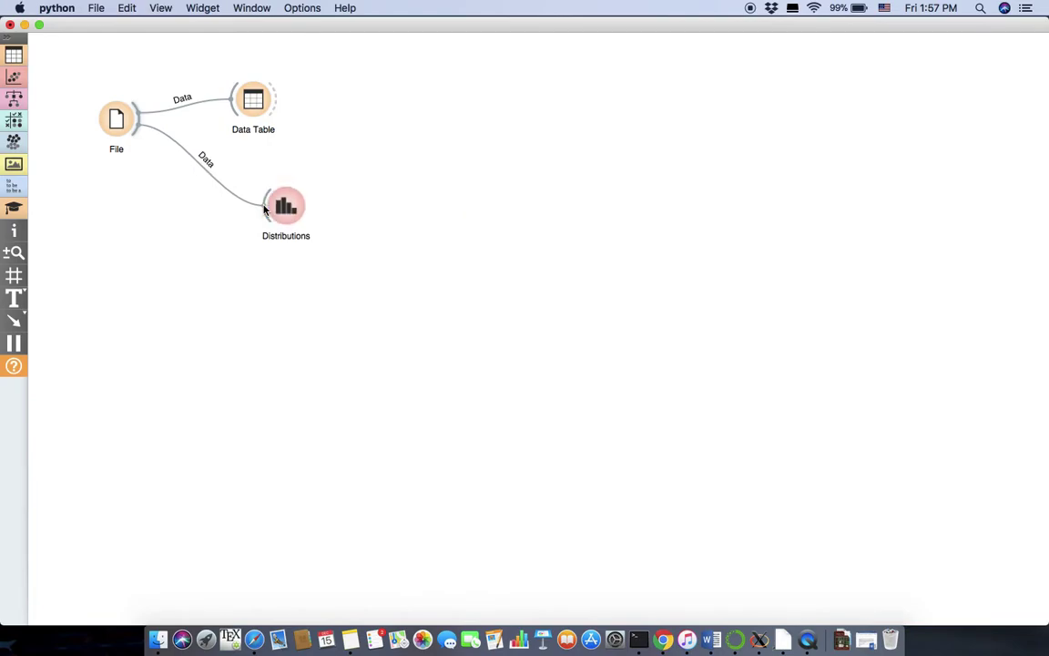
pyautogui.doubleClick(288, 208)
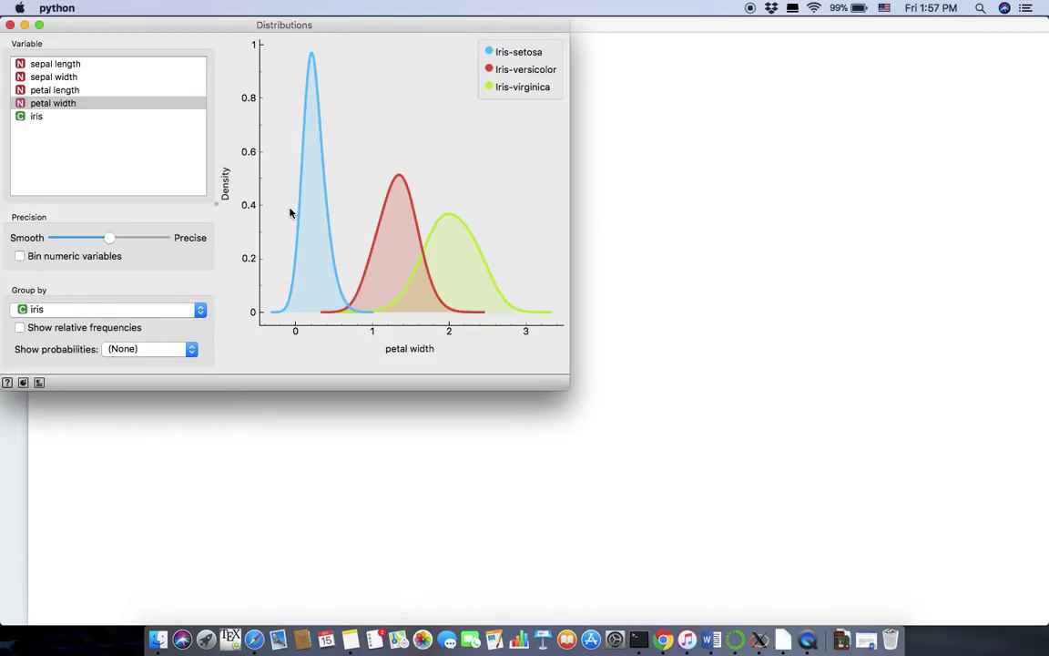
pyautogui.moveTo(251, 25); pyautogui.dragTo(500, 82)
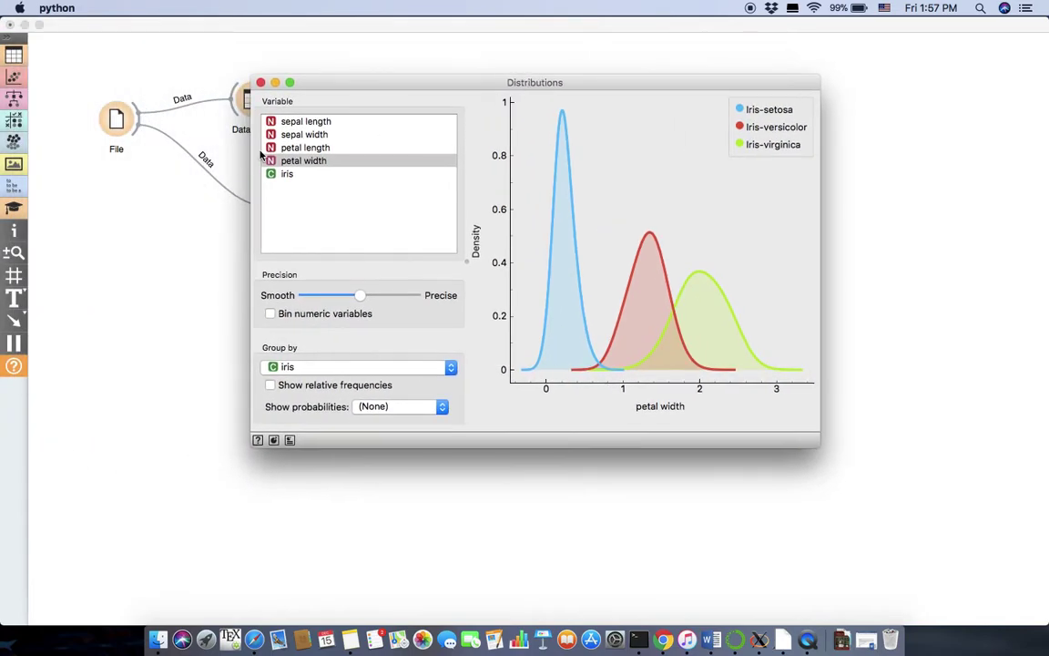
# Compare the sepal length, sepal width, petal length and petal width distributions
pyautogui.click(285, 134)
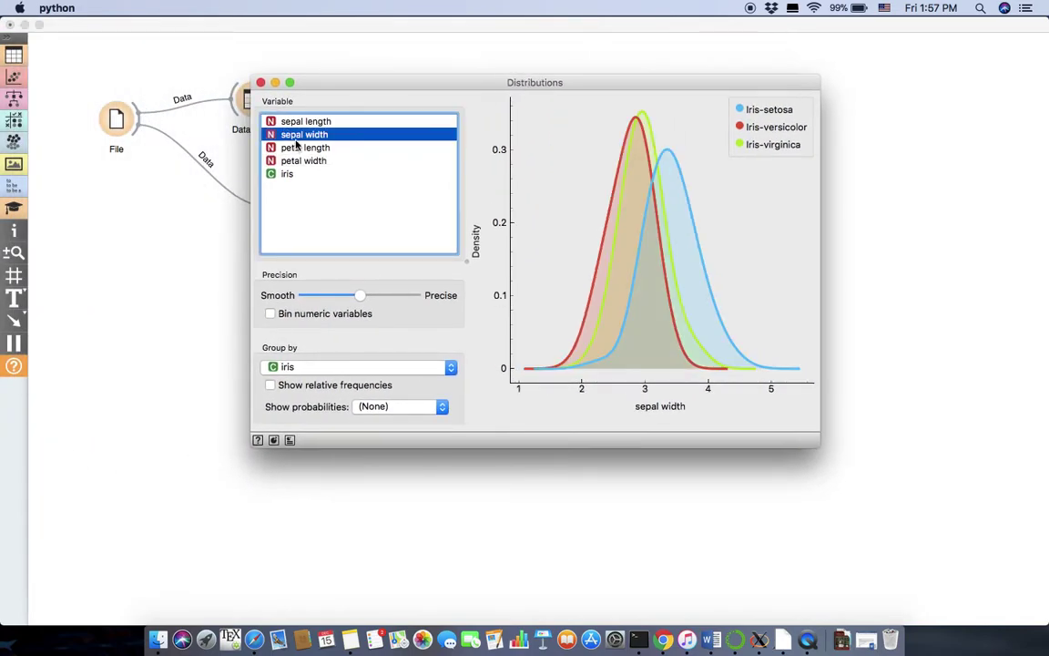
pyautogui.click(296, 149)
pyautogui.click(298, 135)
pyautogui.click(298, 124)
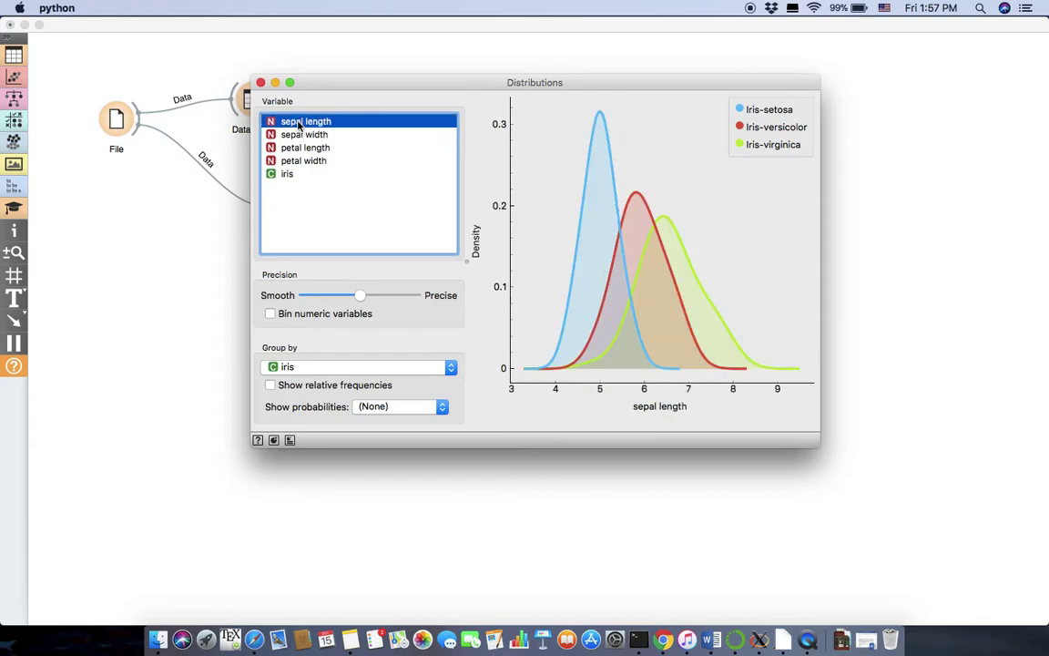
pyautogui.click(305, 135)
pyautogui.click(306, 123)
pyautogui.click(304, 149)
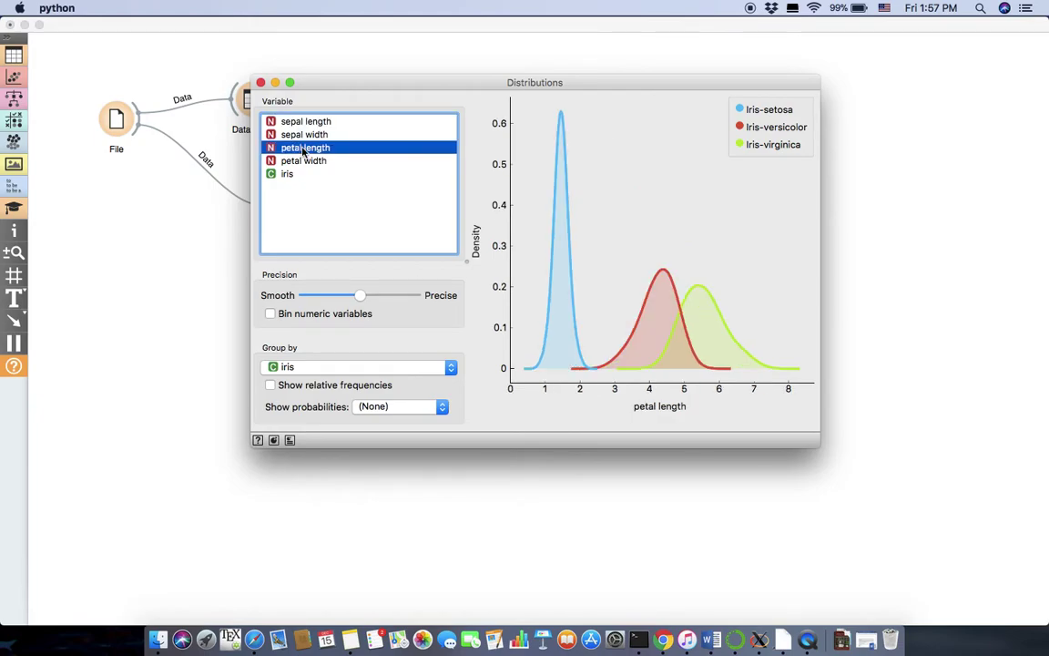
pyautogui.click(306, 163)
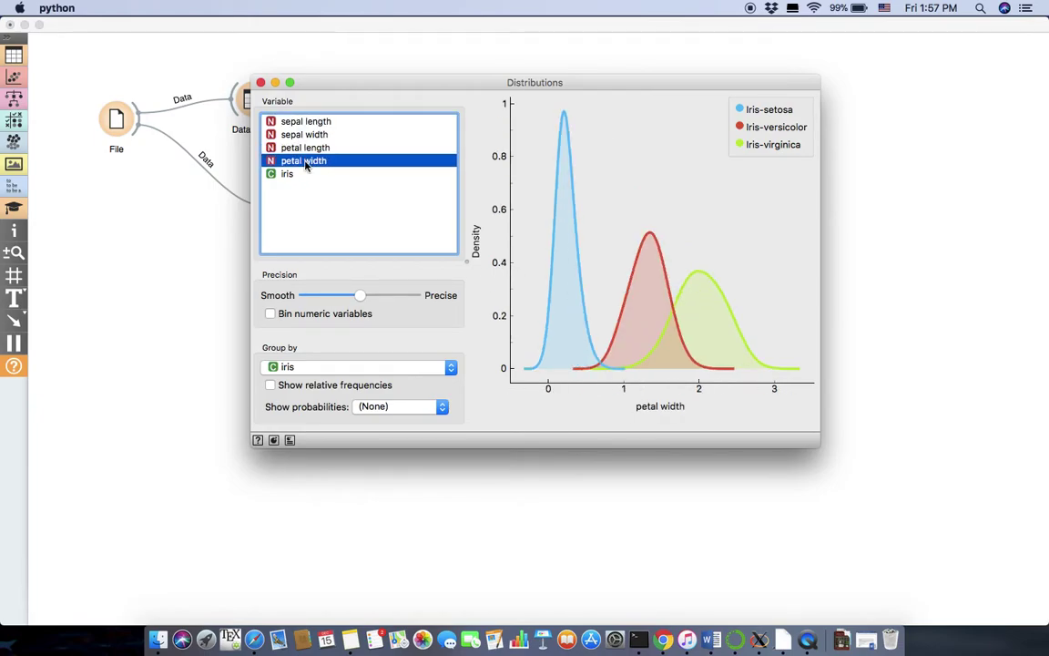
pyautogui.click(261, 83)
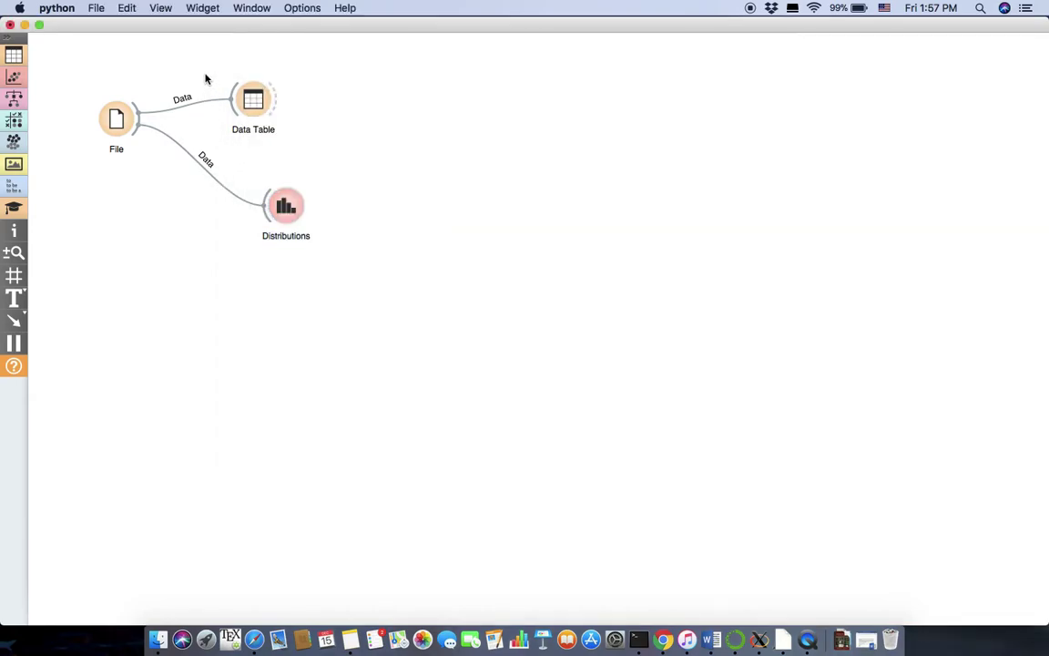
pyautogui.moveTo(206, 79); pyautogui.dragTo(314, 255)
# Remove the selected widgets and paint blue C1 points in a Paint Data plot
pyautogui.rightClick(294, 217)
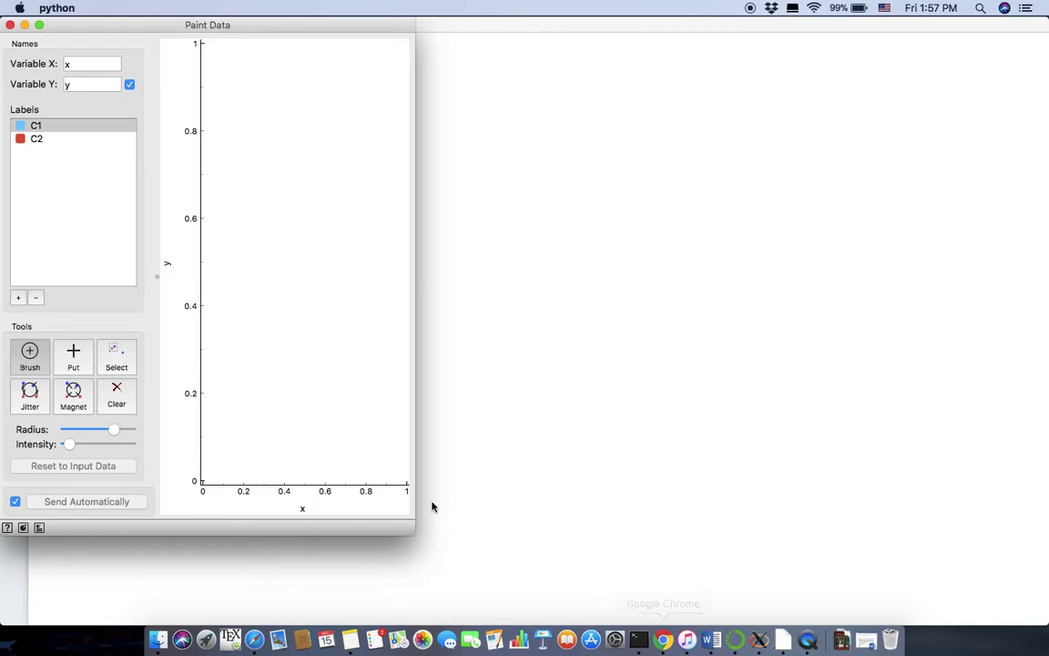
pyautogui.moveTo(413, 532); pyautogui.dragTo(765, 533)
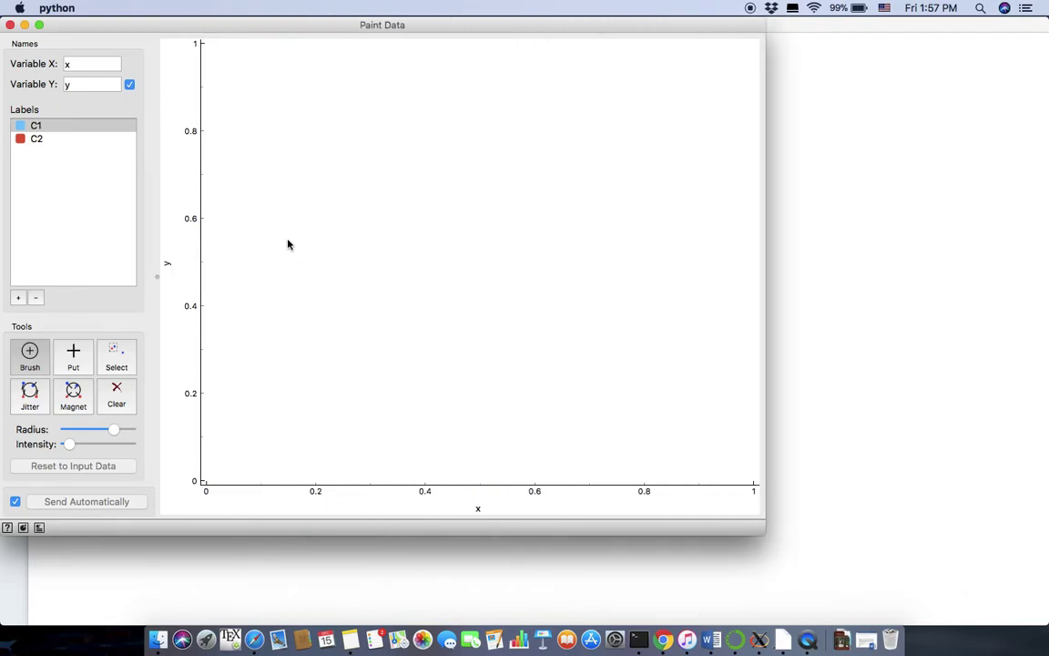
pyautogui.click(51, 129)
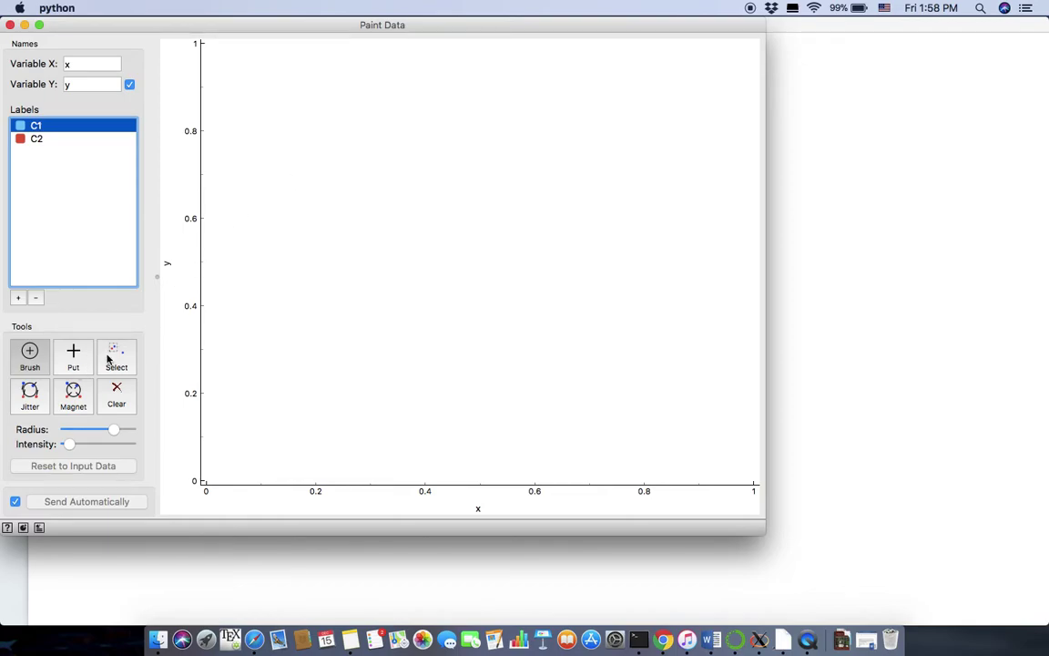
pyautogui.moveTo(401, 138)
pyautogui.mouseDown()
pyautogui.moveTo(306, 293)
pyautogui.moveTo(796, 291)
pyautogui.mouseUp()
# Paint many more blue C1 points, then red C2 points across the plot
pyautogui.moveTo(780, 143); pyautogui.dragTo(333, 157)
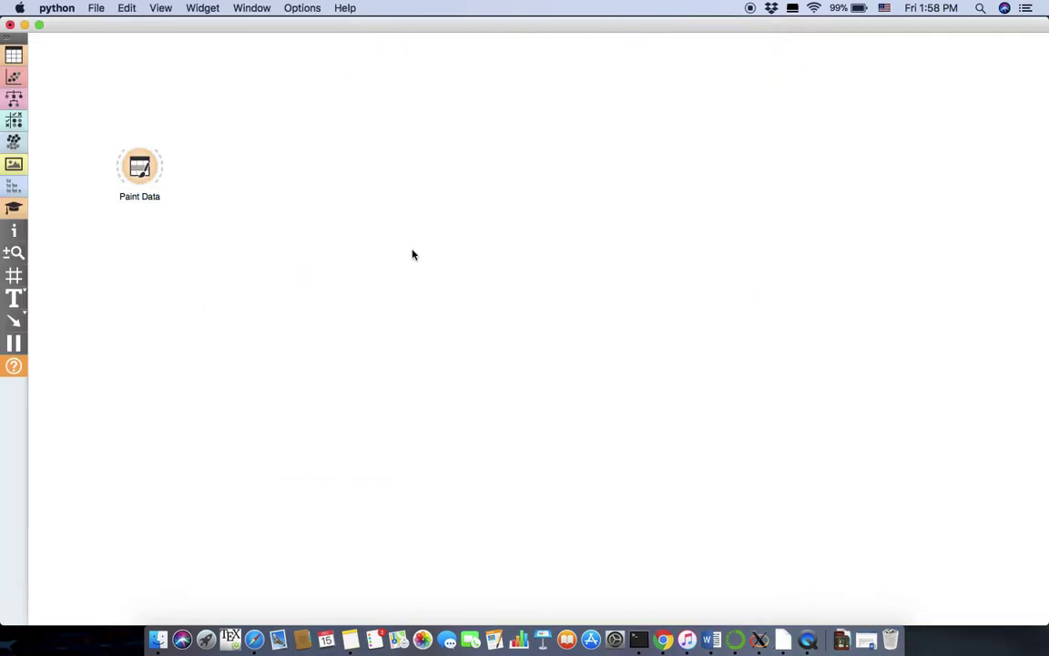
pyautogui.hotkey('ctrl', 'Up')
pyautogui.click(342, 323)
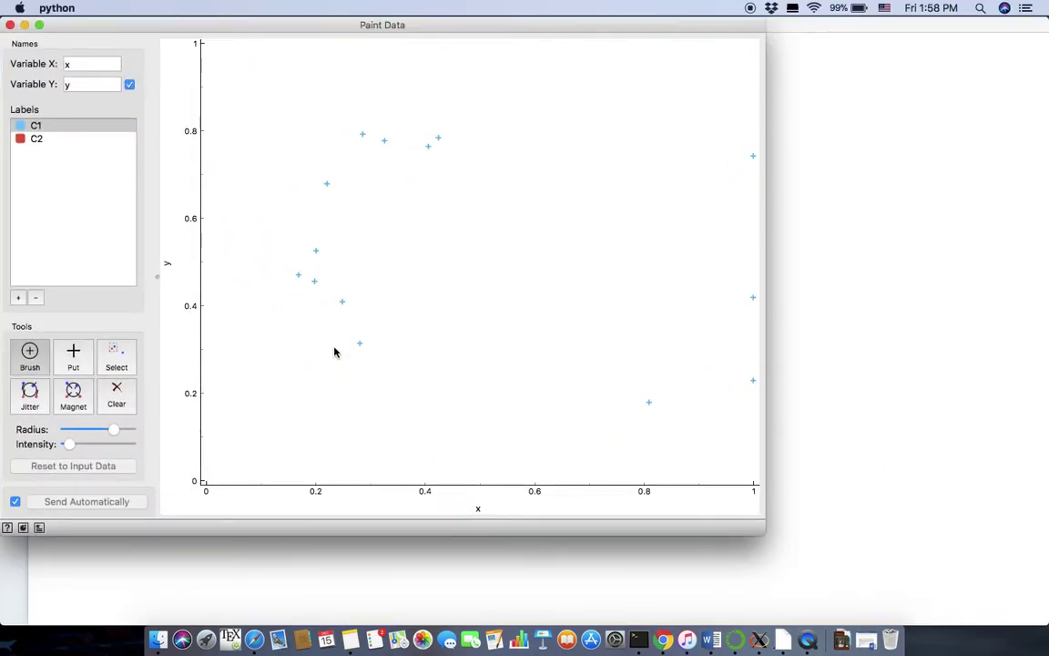
pyautogui.moveTo(356, 326)
pyautogui.mouseDown()
pyautogui.moveTo(434, 199)
pyautogui.moveTo(475, 155)
pyautogui.moveTo(489, 87)
pyautogui.moveTo(404, 288)
pyautogui.moveTo(517, 281)
pyautogui.moveTo(365, 208)
pyautogui.mouseUp()
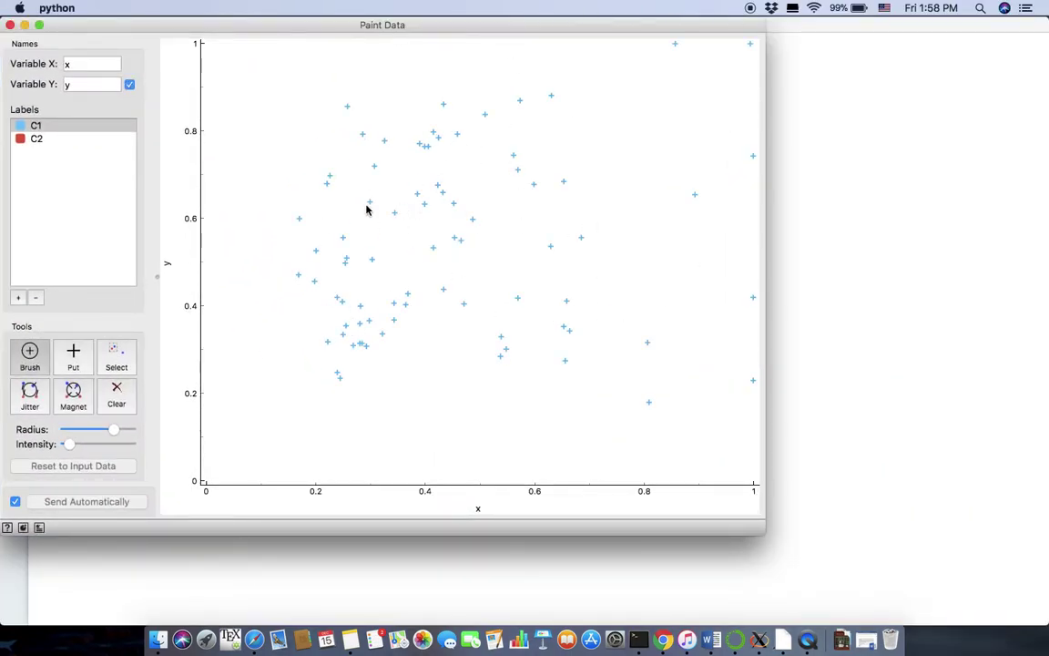
pyautogui.click(32, 139)
pyautogui.moveTo(403, 294)
pyautogui.mouseDown()
pyautogui.moveTo(435, 319)
pyautogui.moveTo(478, 239)
pyautogui.moveTo(510, 234)
pyautogui.moveTo(557, 272)
pyautogui.moveTo(510, 211)
pyautogui.moveTo(623, 196)
pyautogui.moveTo(590, 219)
pyautogui.mouseUp()
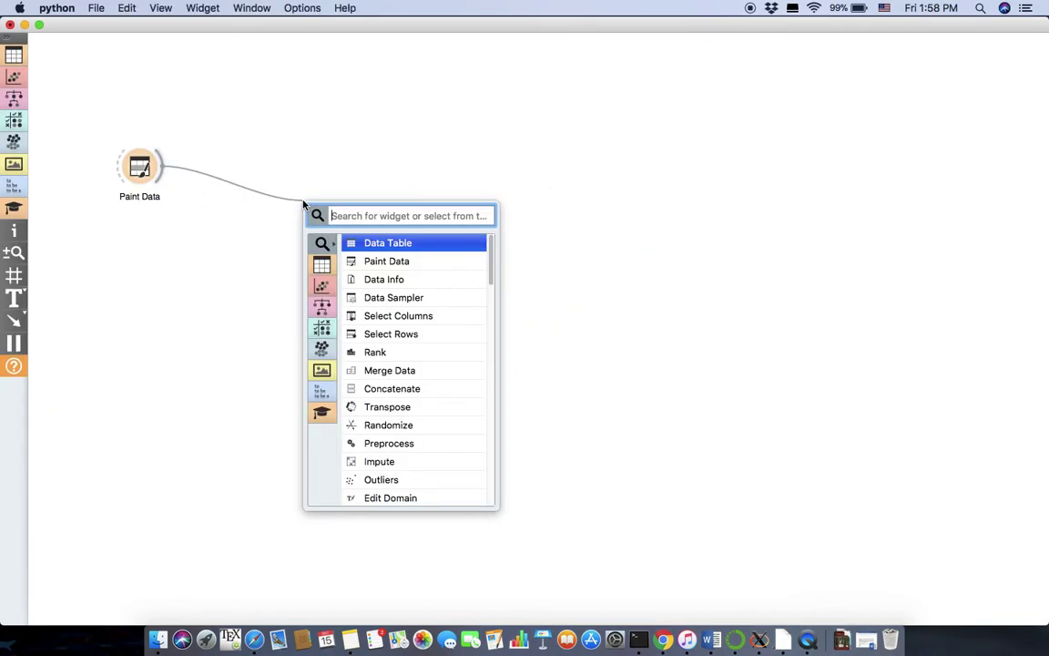
# Add a Data Table fed by Paint Data and browse its 137 painted points
pyautogui.click(370, 242)
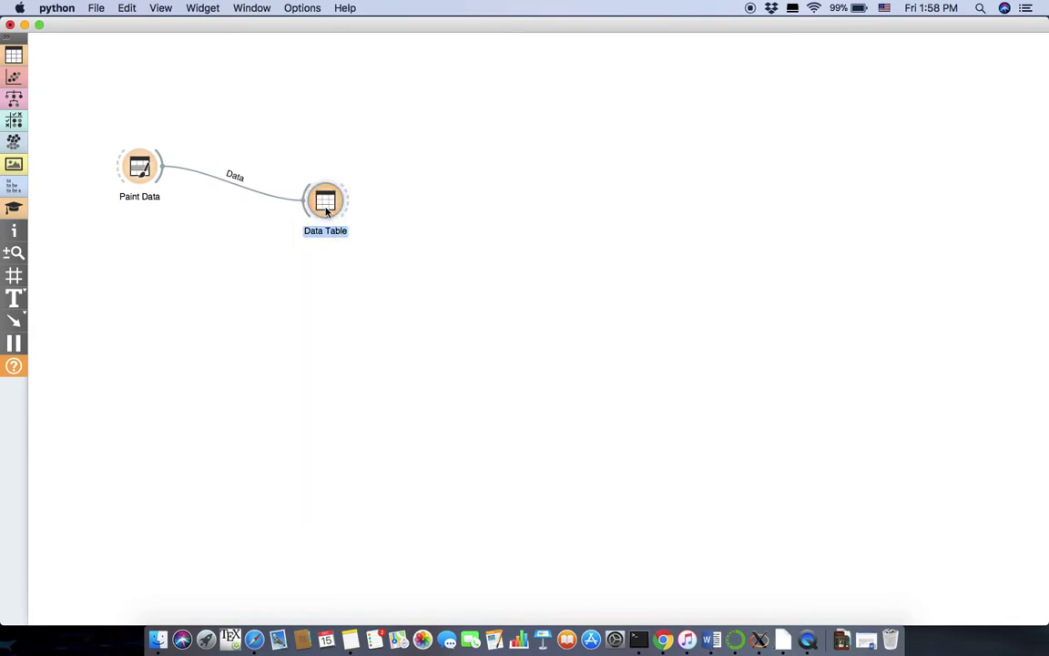
pyautogui.doubleClick(326, 204)
pyautogui.scroll(-20, 417, 286)
pyautogui.scroll(20, 417, 286)
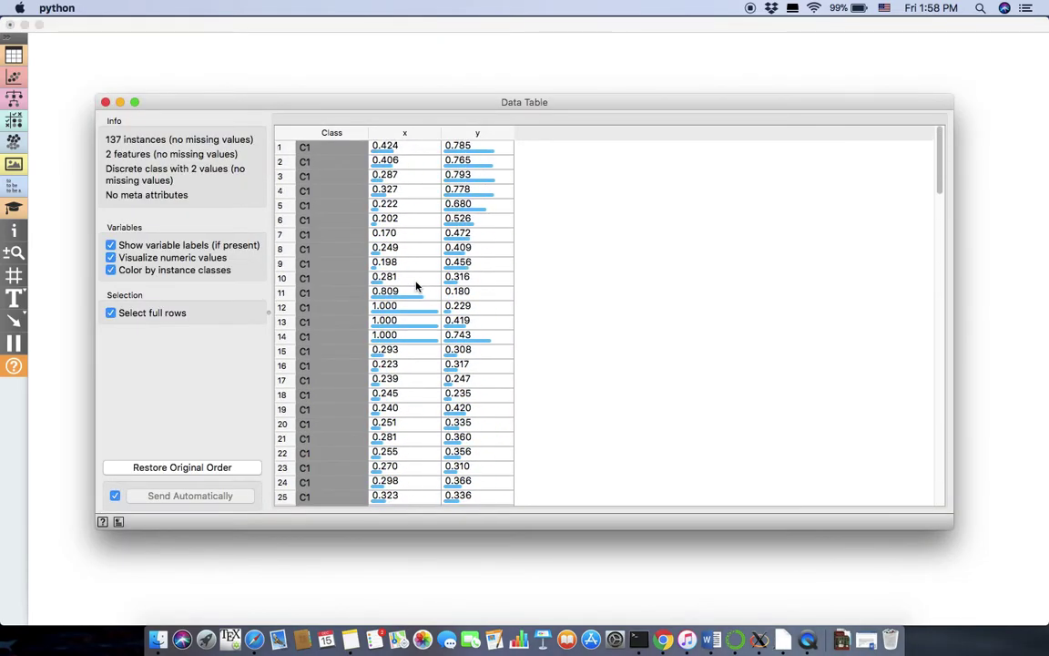
# Turn the numeric value bars off and back on, close the table, and select both widgets
pyautogui.click(111, 258)
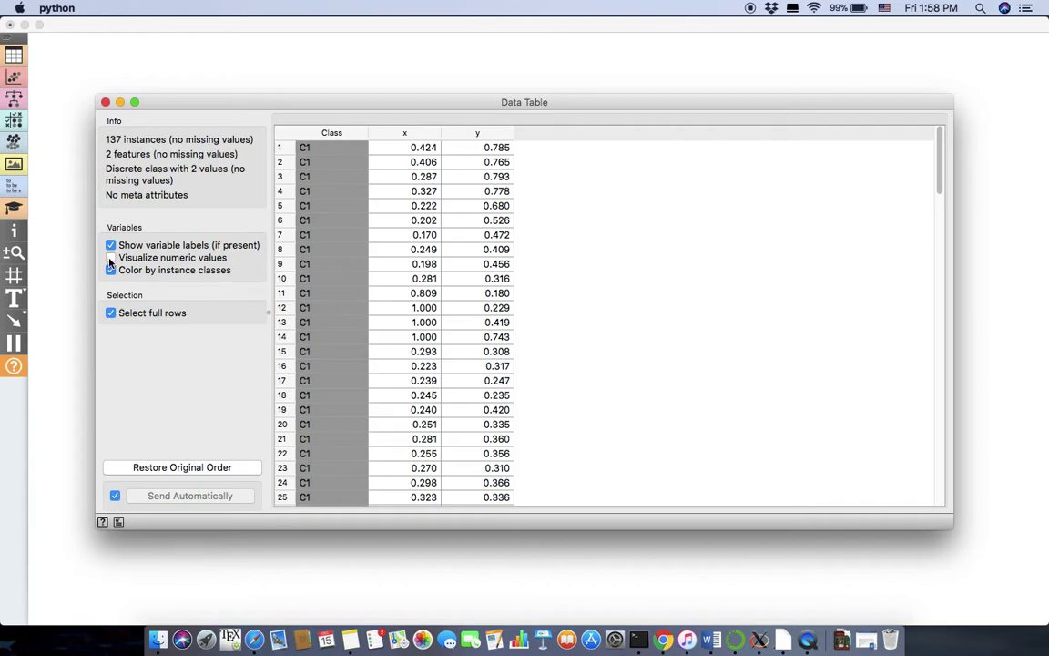
pyautogui.click(110, 259)
pyautogui.scroll(-15, 557, 244)
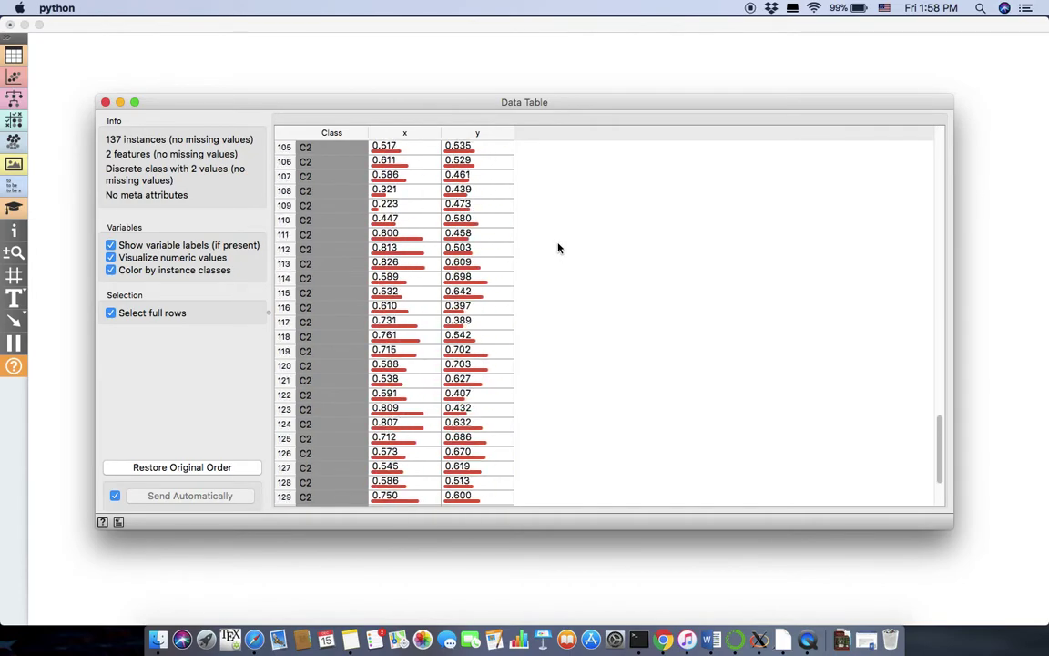
pyautogui.scroll(15, 558, 247)
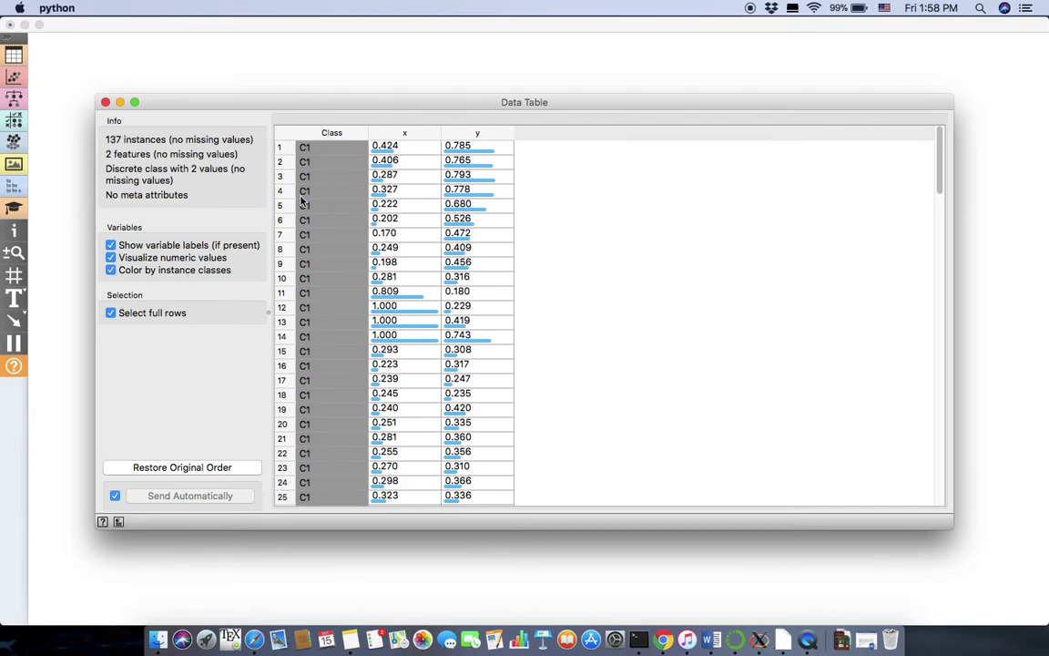
pyautogui.click(106, 102)
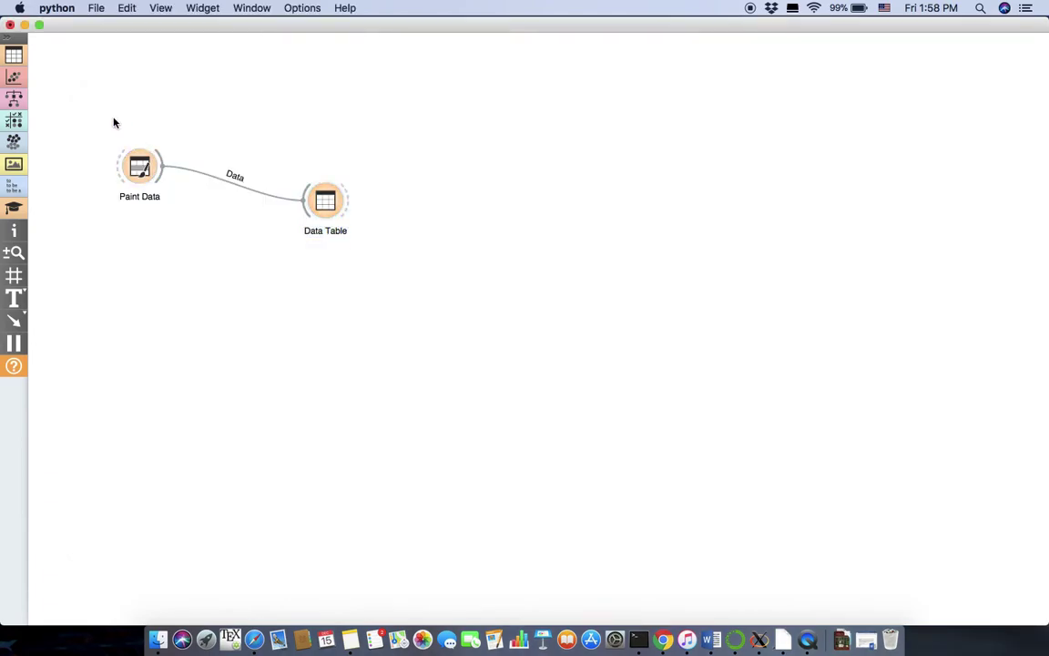
pyautogui.moveTo(114, 122); pyautogui.dragTo(464, 314)
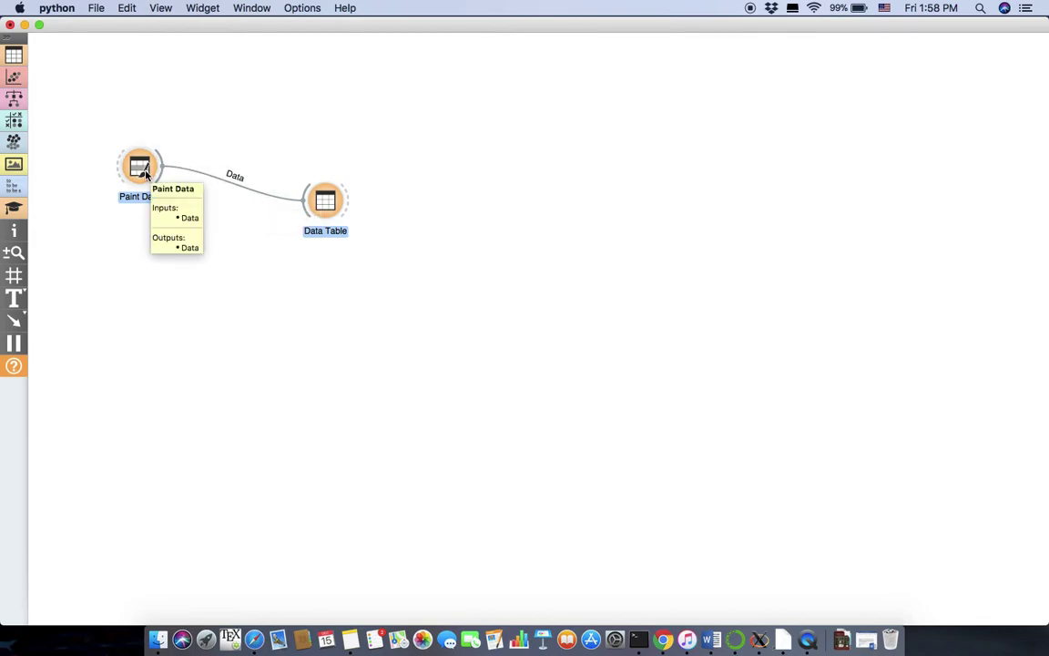
# Reselect the Paint Data and Data Table widgets and remove them from the canvas
pyautogui.click(109, 120)
pyautogui.moveTo(108, 120); pyautogui.dragTo(392, 291)
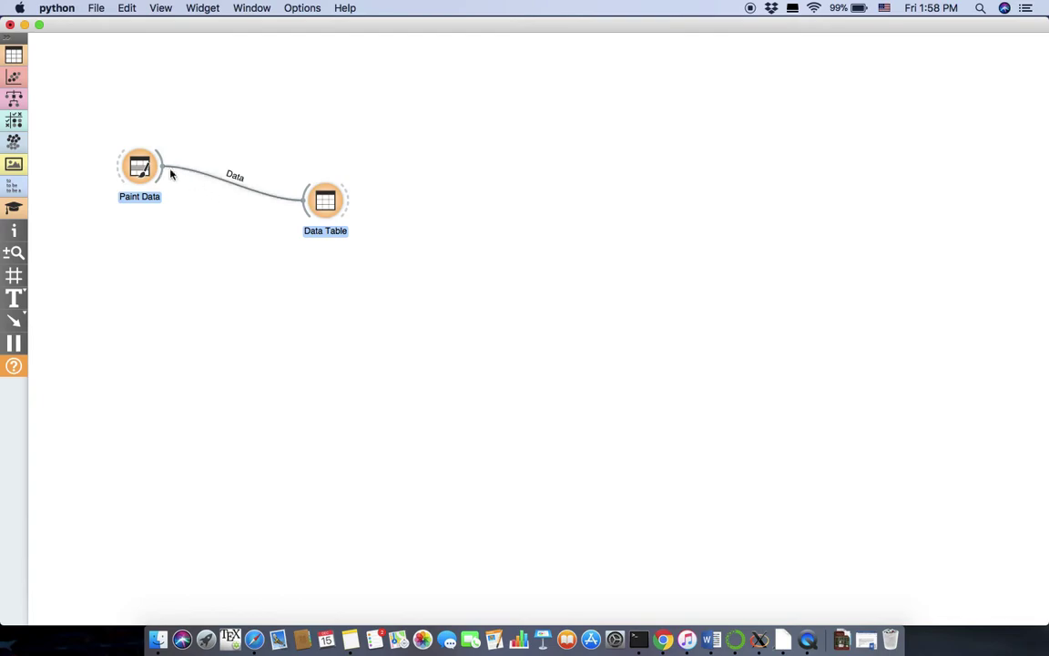
pyautogui.rightClick(141, 172)
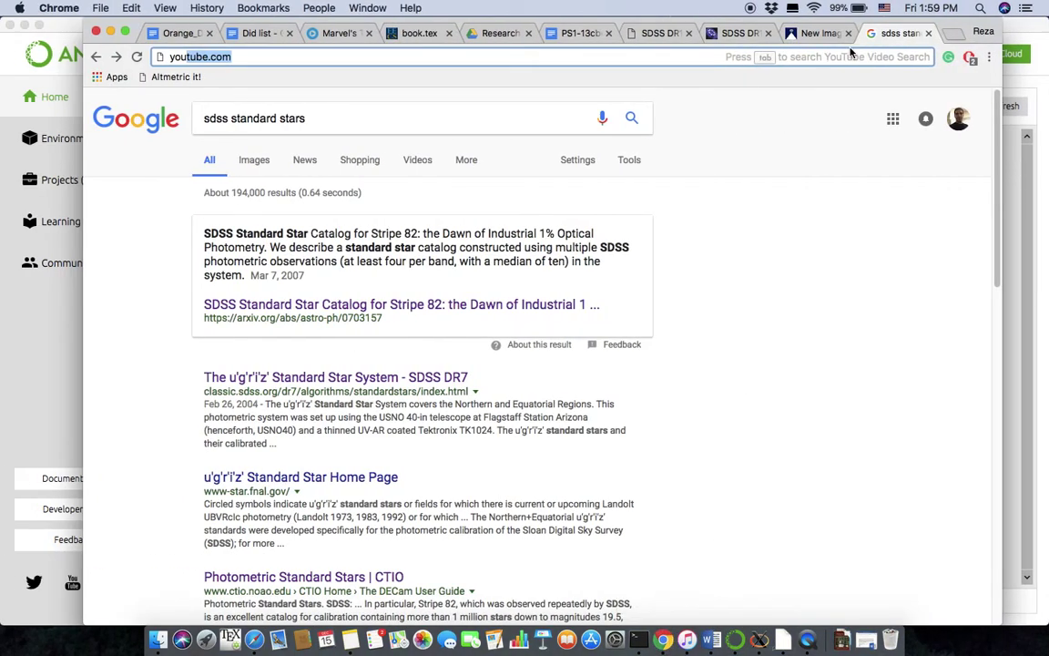
# Search the web for 'google docs' and open Google Docs from the results
pyautogui.write('tube')
pyautogui.press('super+a')
pyautogui.write('g')
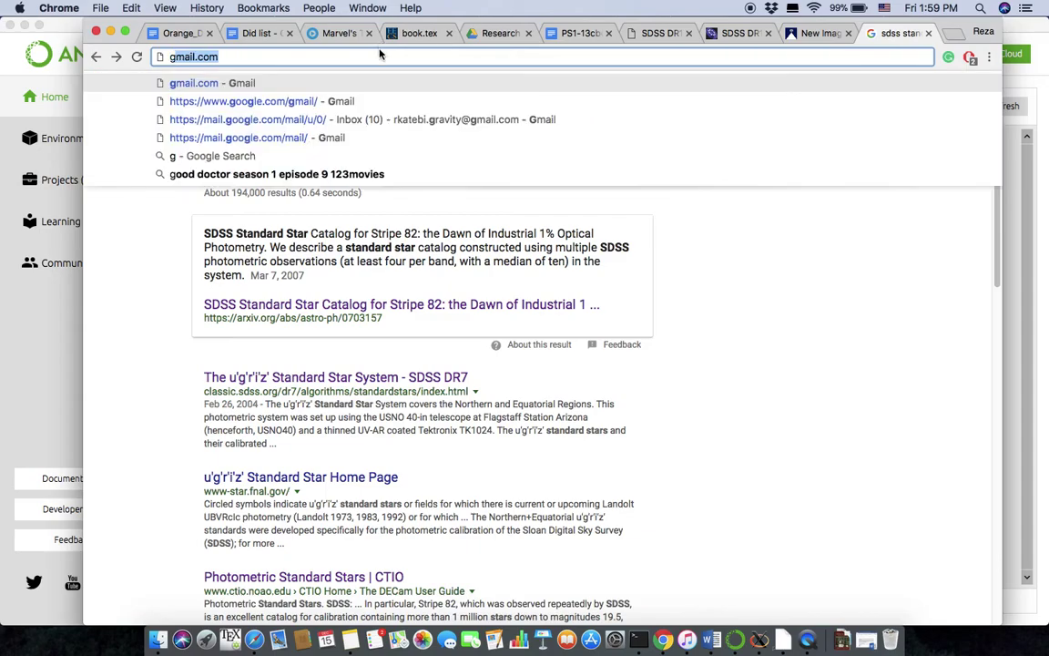
pyautogui.write('oogle docs')
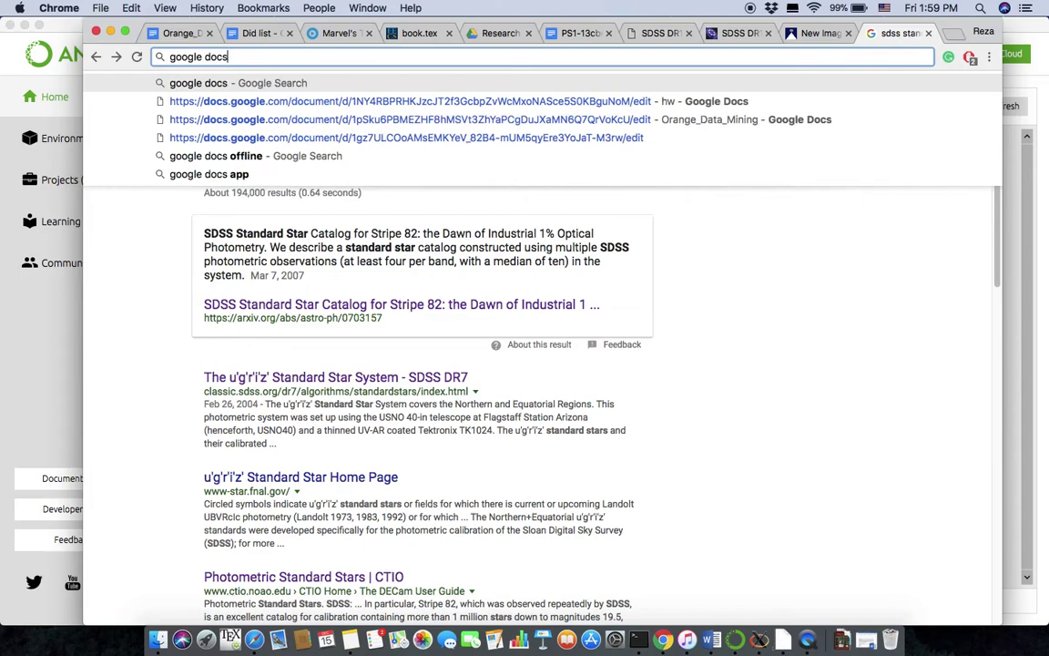
pyautogui.press('Return')
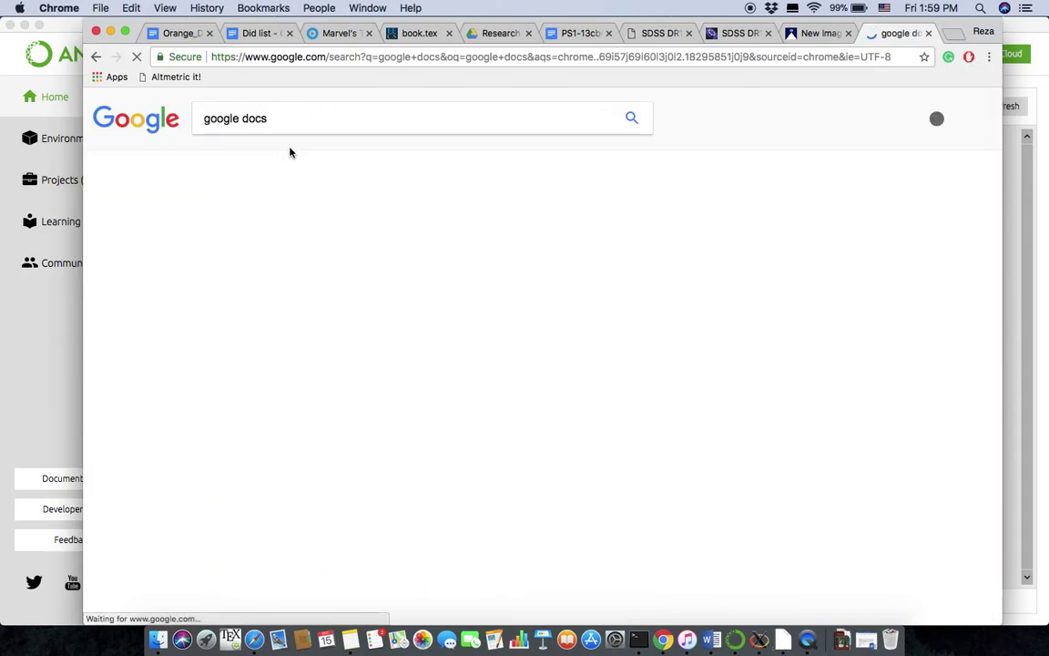
pyautogui.click(288, 224)
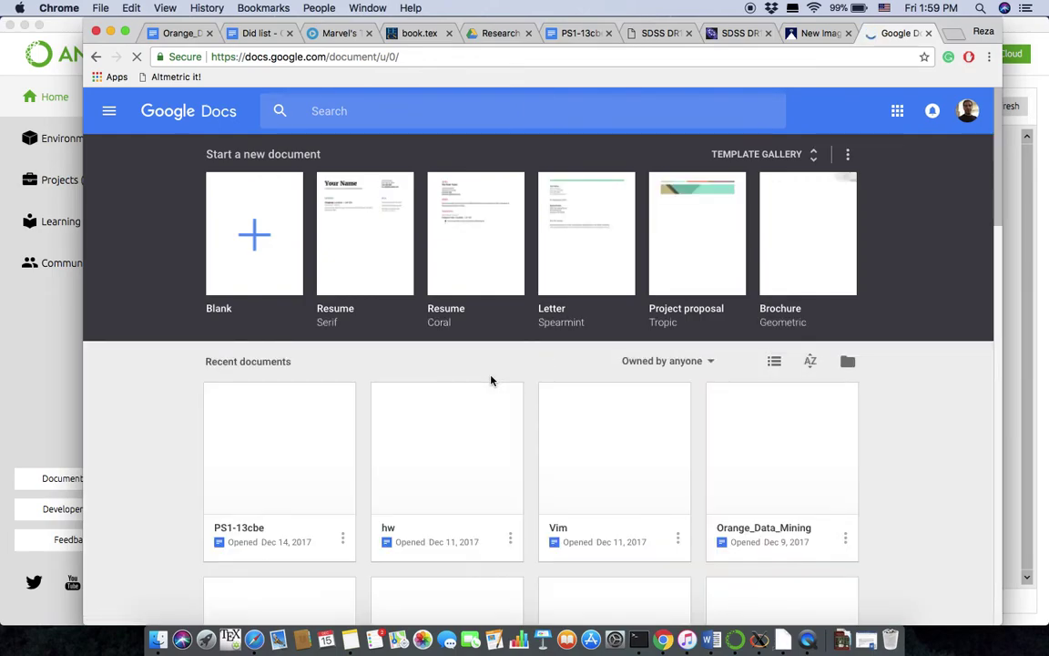
# Look through the Recent documents list, then go to the Google Drive tab
pyautogui.scroll(-6, 491, 383)
pyautogui.scroll(-10, 494, 387)
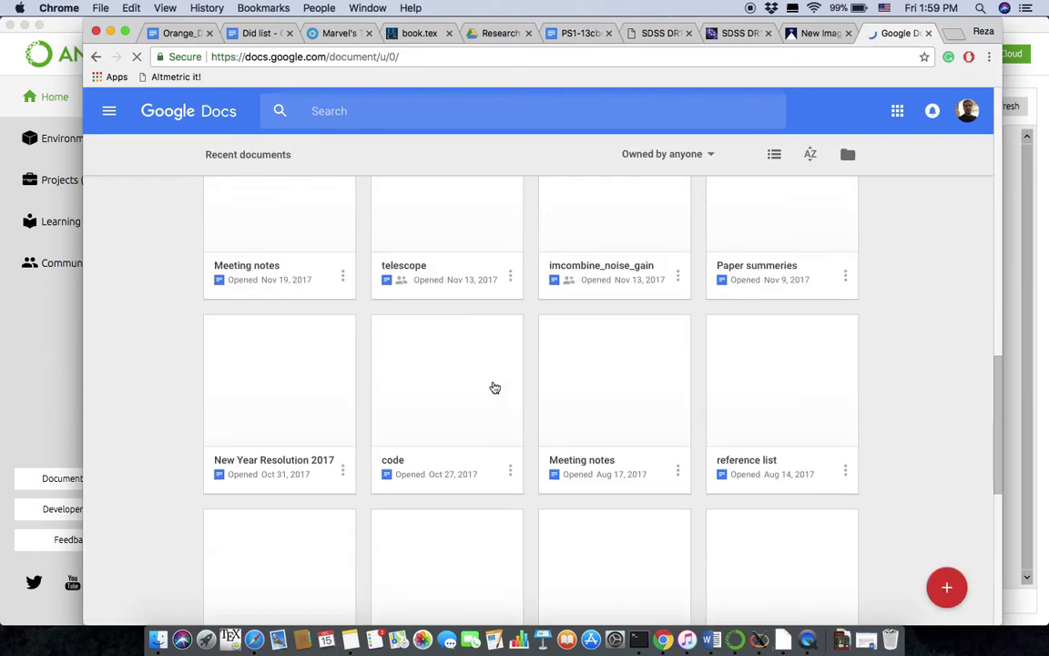
pyautogui.scroll(6, 495, 388)
pyautogui.scroll(8, 494, 388)
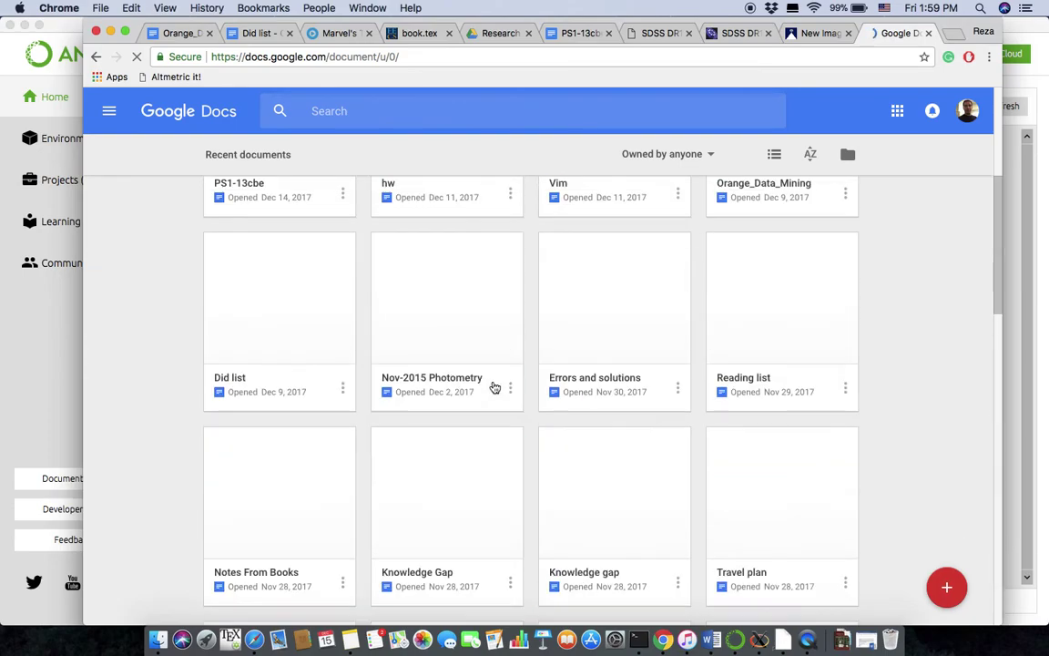
pyautogui.scroll(-4, 495, 388)
pyautogui.scroll(-8, 494, 388)
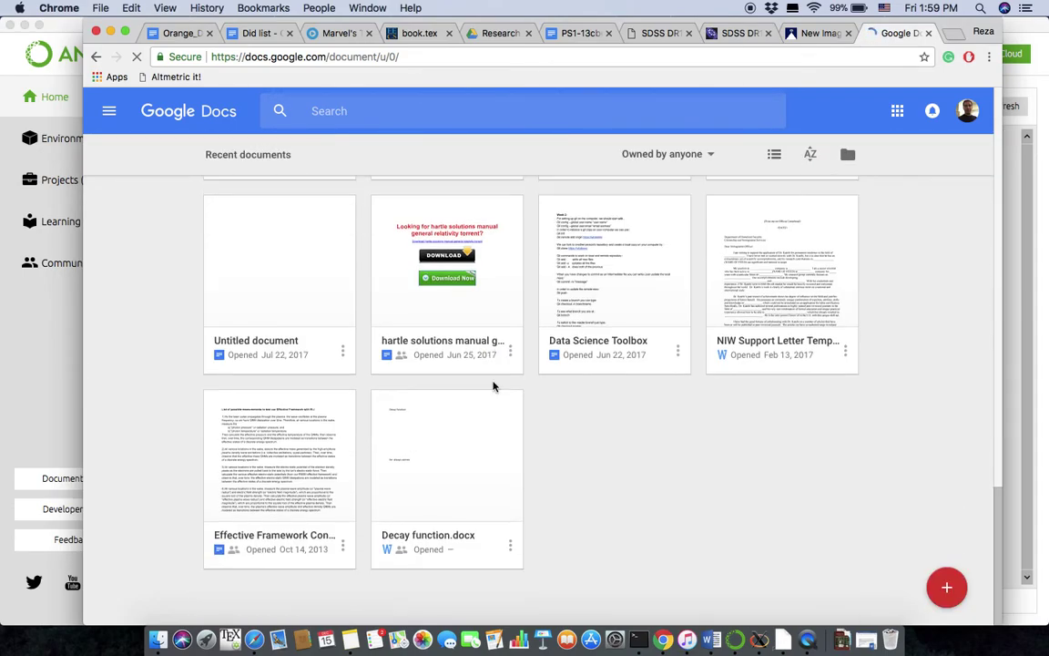
pyautogui.scroll(4, 494, 388)
pyautogui.scroll(10, 495, 388)
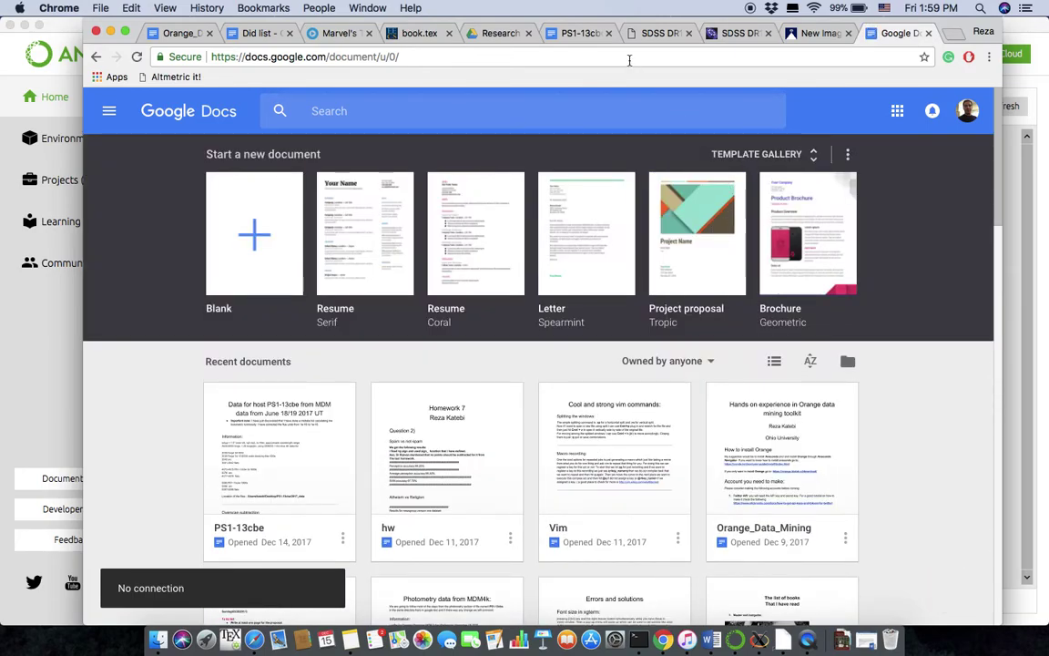
pyautogui.click(515, 35)
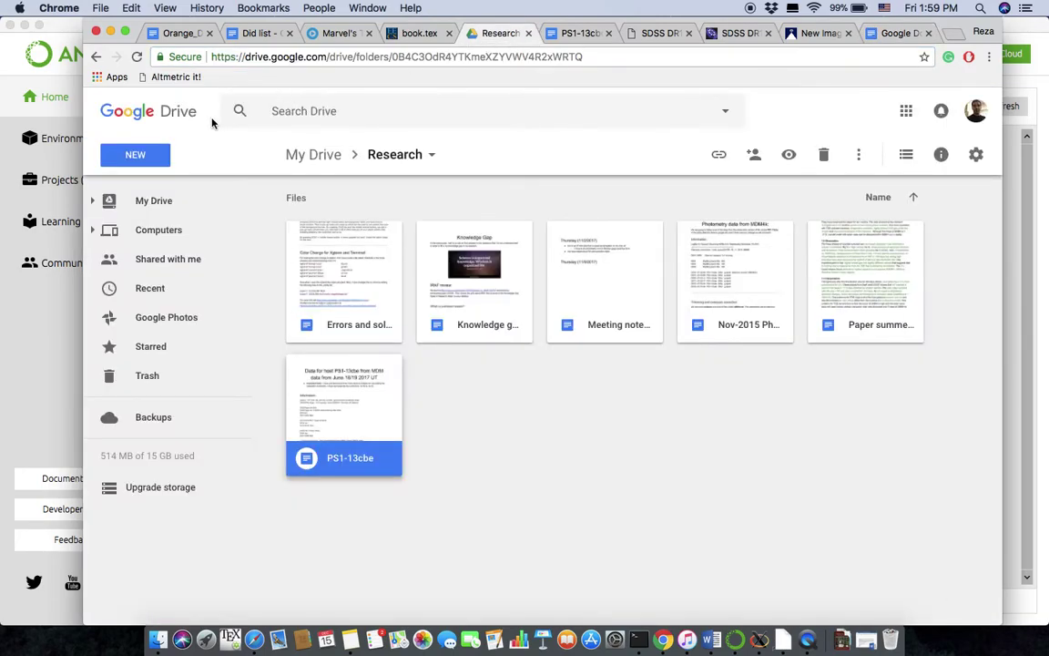
# Open the 'data' spreadsheet from the Orange folder in My Drive
pyautogui.click(182, 200)
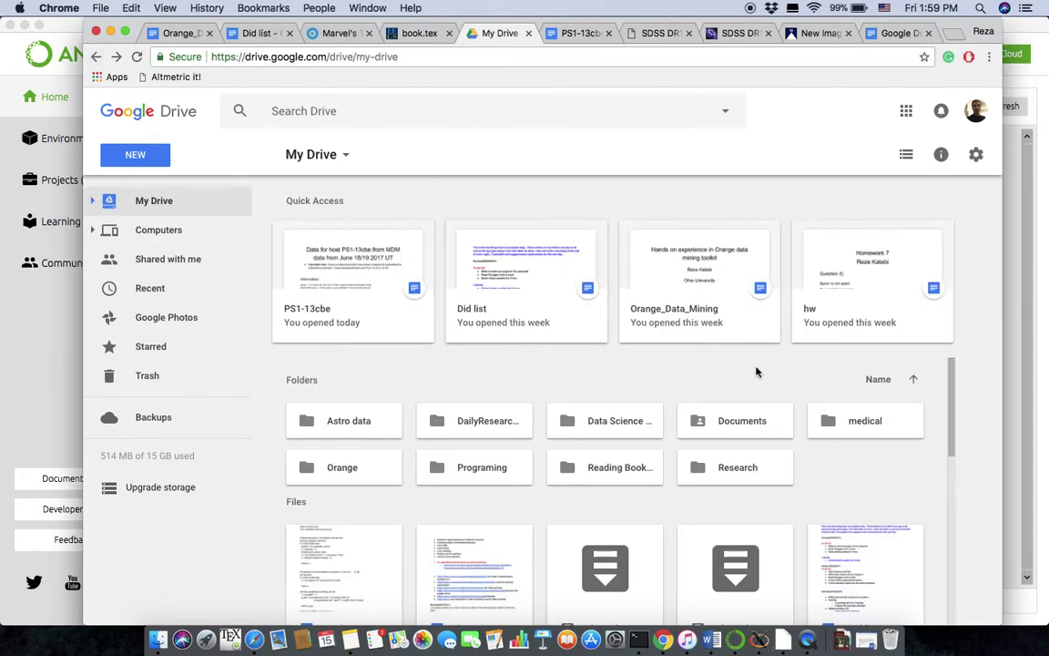
pyautogui.doubleClick(339, 467)
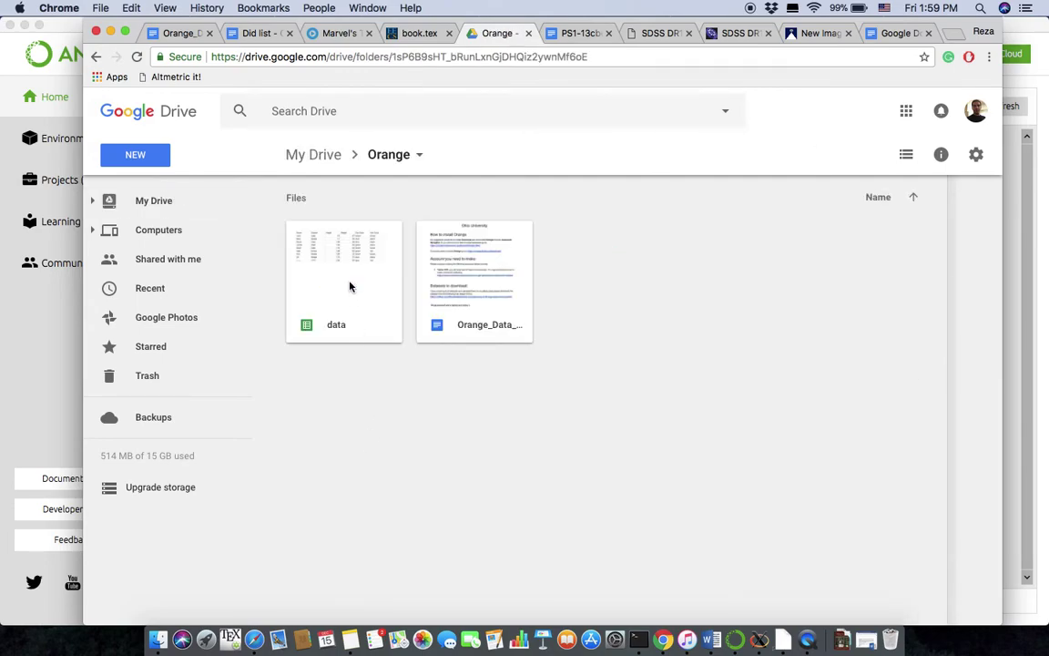
pyautogui.doubleClick(349, 285)
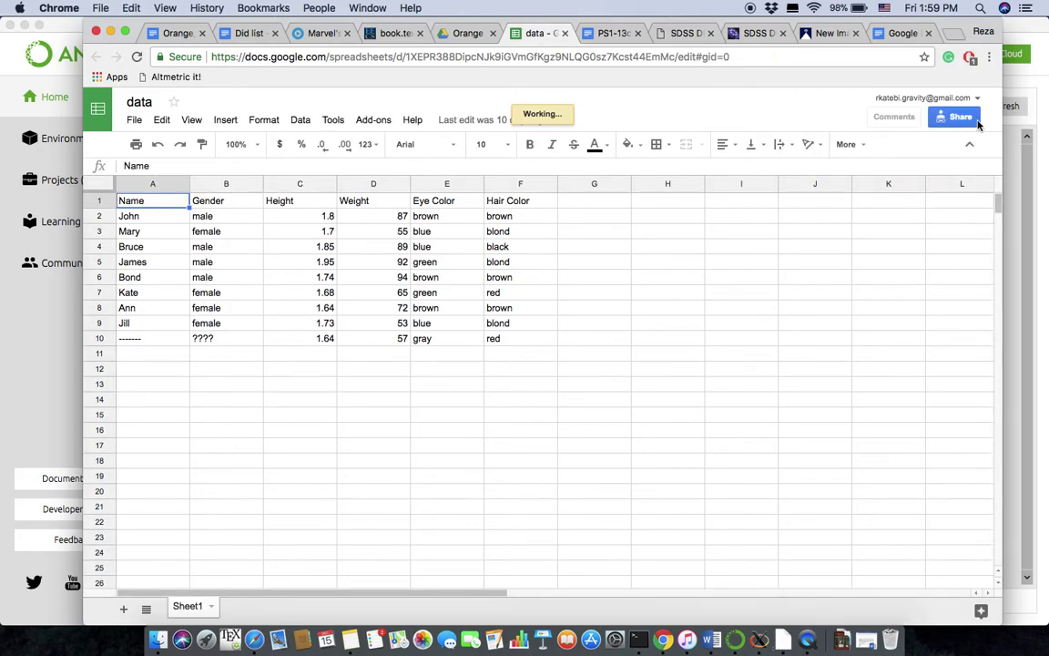
# Bring up the sheet's sharing settings and select its anyone-with-the-link view URL
pyautogui.click(972, 117)
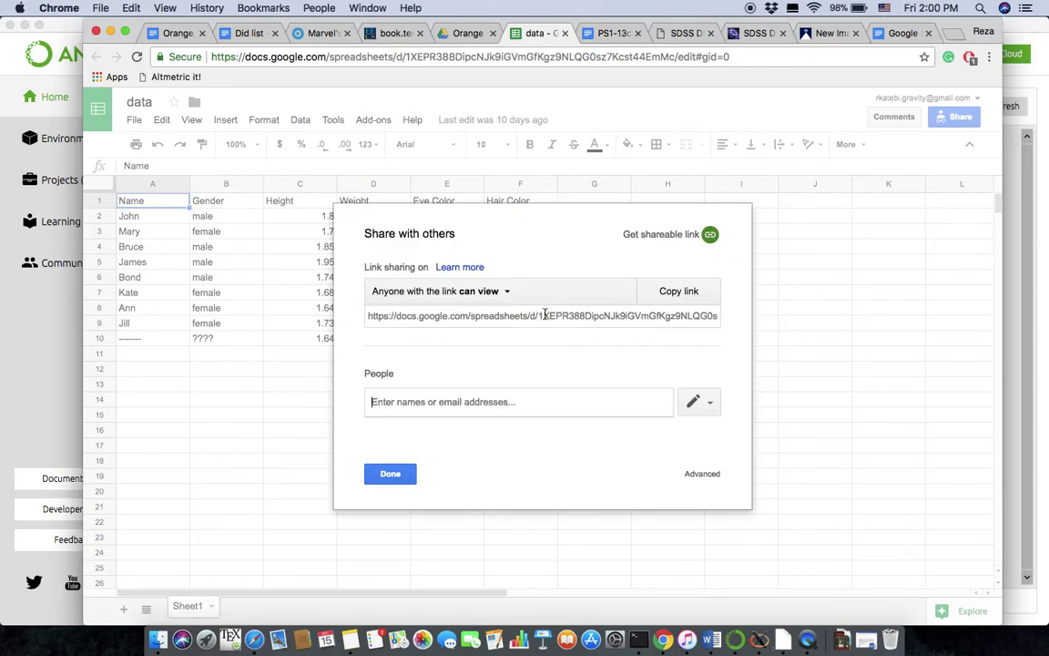
pyautogui.click(544, 316)
pyautogui.press('super+Tab')
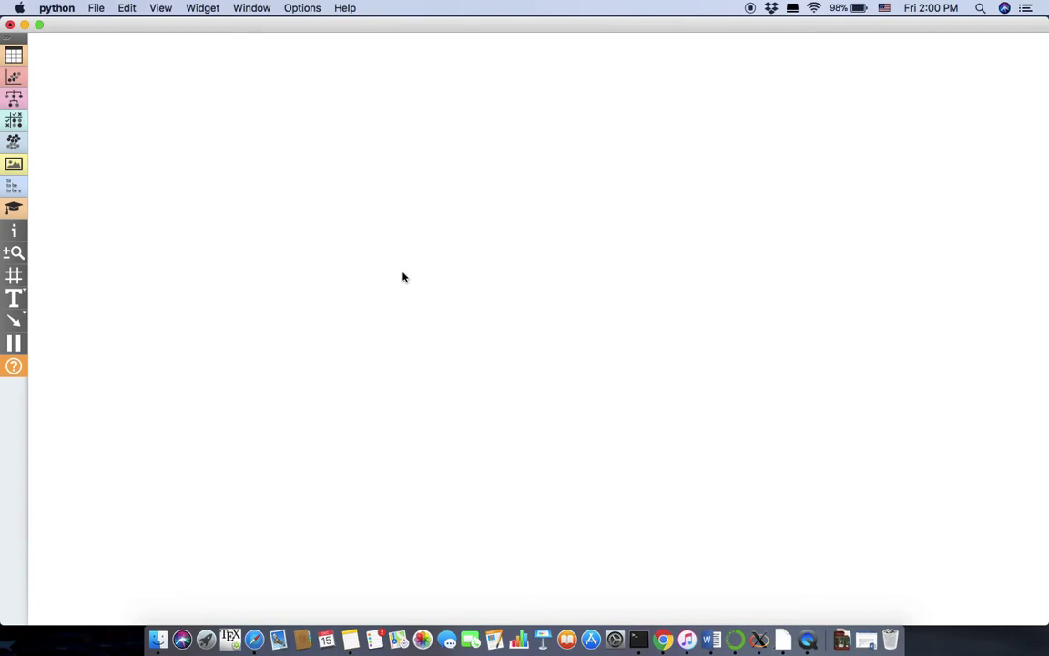
# Set the File widget to load from URL, paste the sheet link, and reload
pyautogui.rightClick(167, 158)
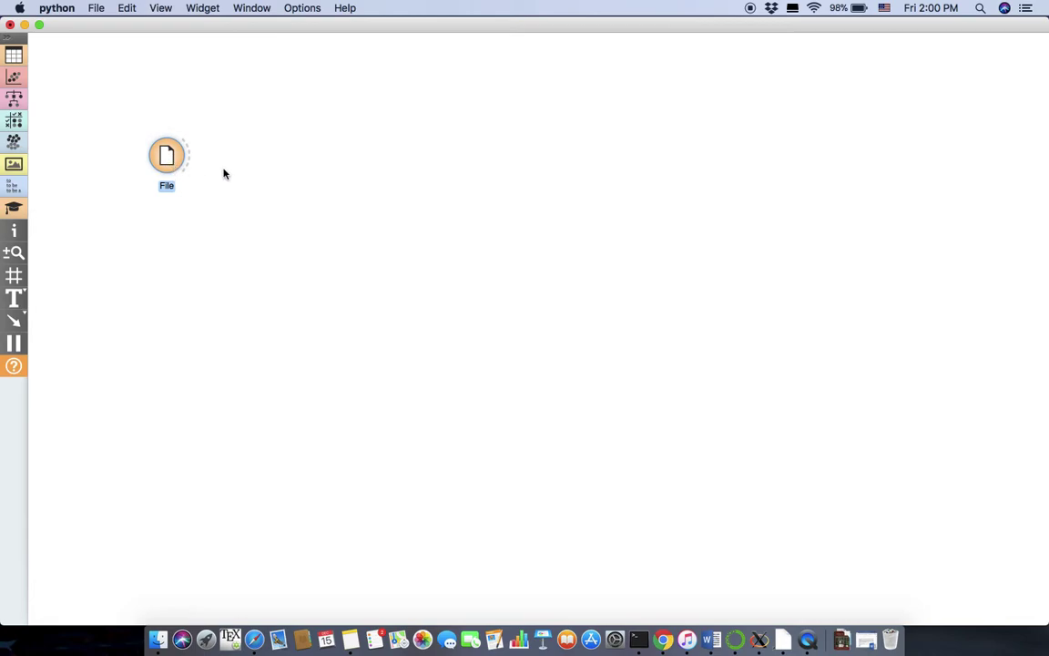
pyautogui.doubleClick(164, 153)
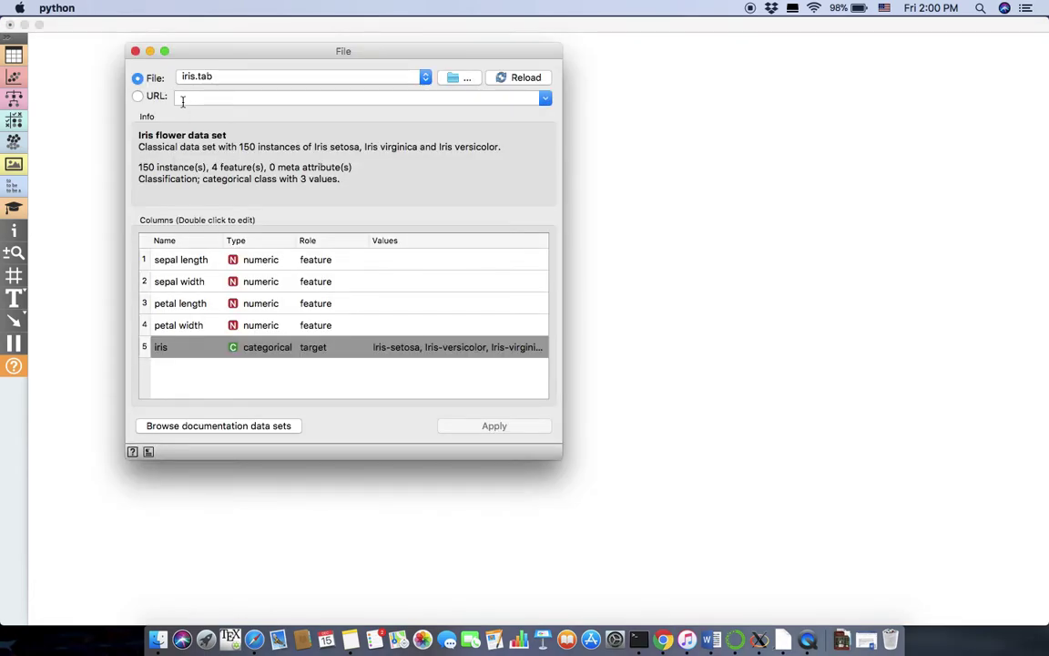
pyautogui.click(137, 95)
pyautogui.click(193, 97)
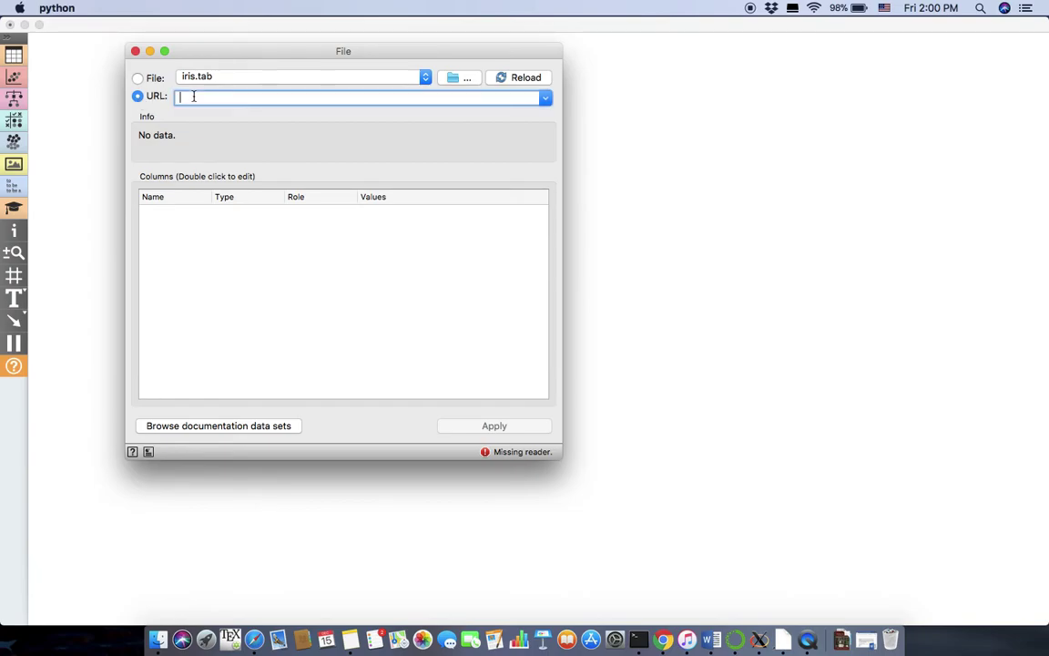
pyautogui.press('super+v')
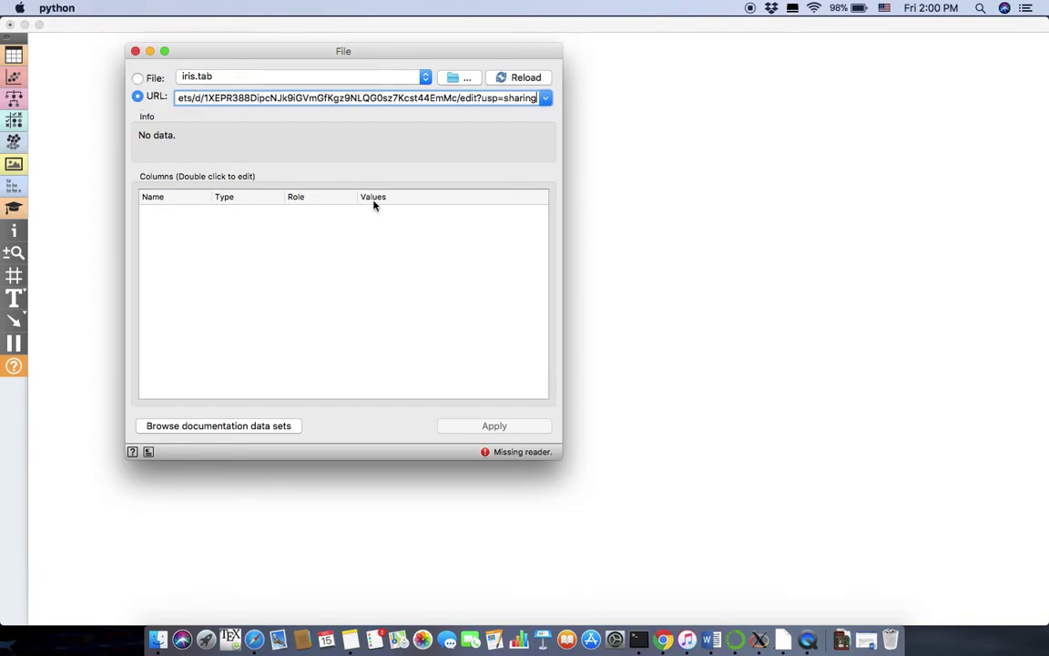
pyautogui.click(518, 79)
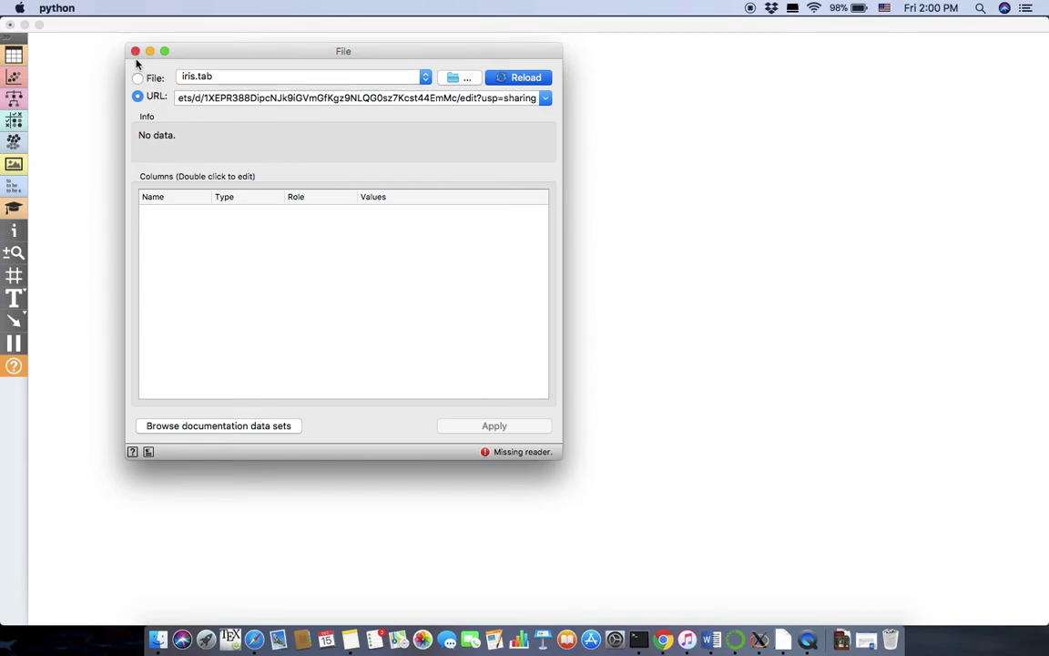
# Reopen the File widget, then copy the sheet's shareable link again from Chrome
pyautogui.click(421, 459)
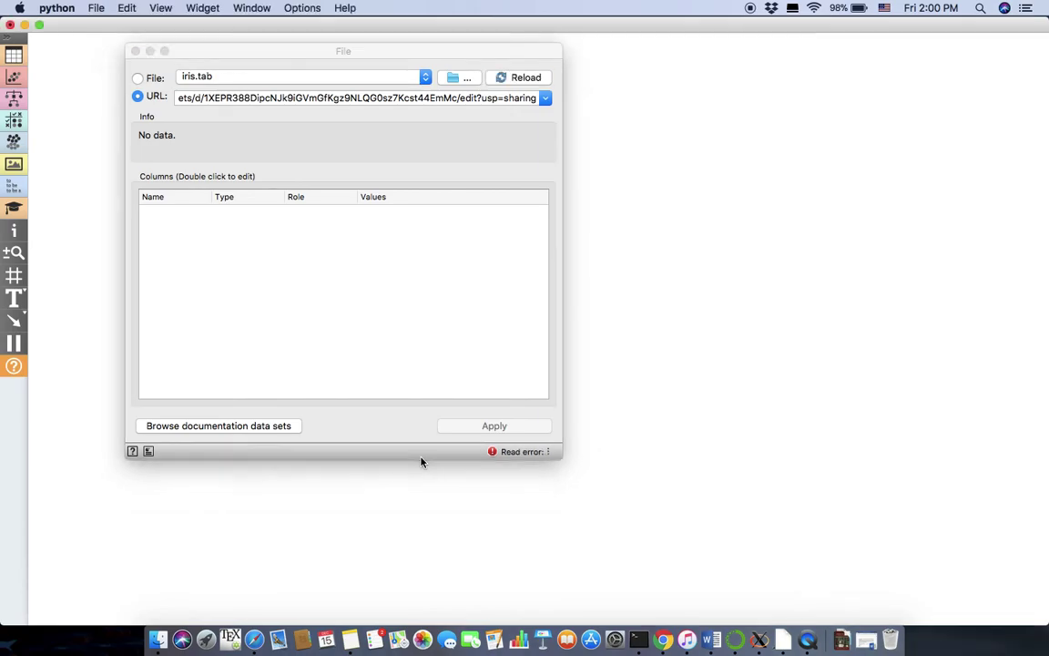
pyautogui.doubleClick(165, 157)
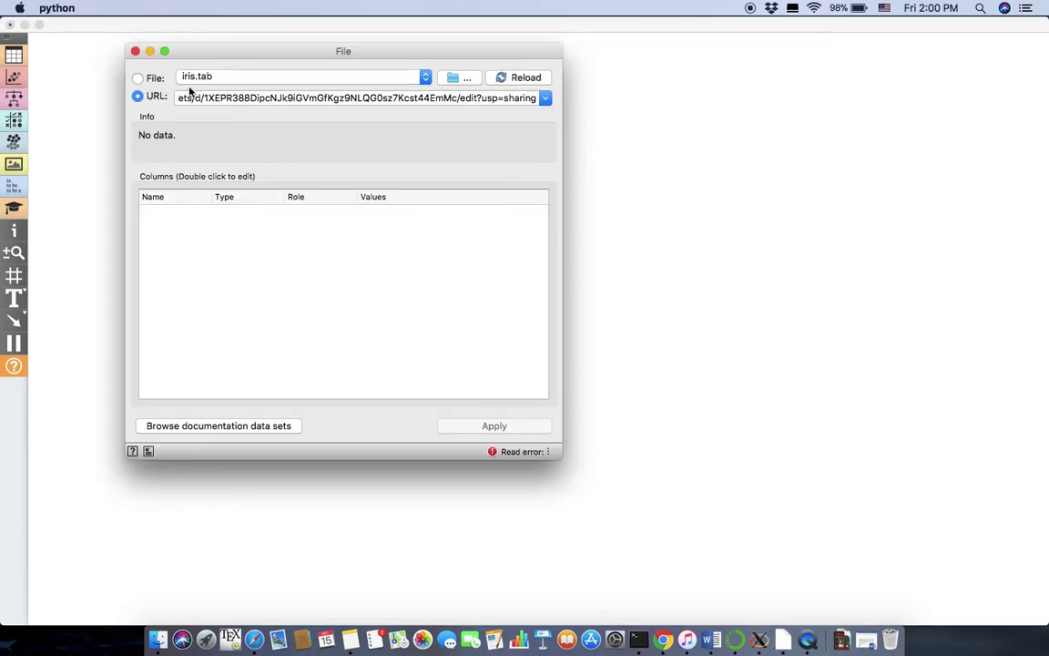
pyautogui.press('Return')
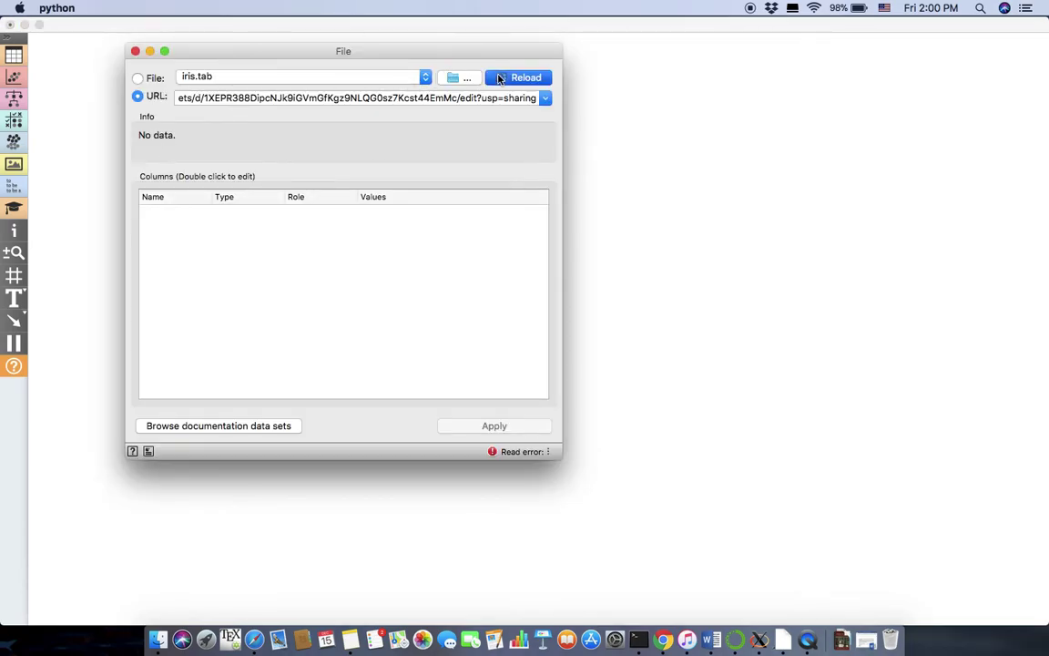
pyautogui.press('super+Tab')
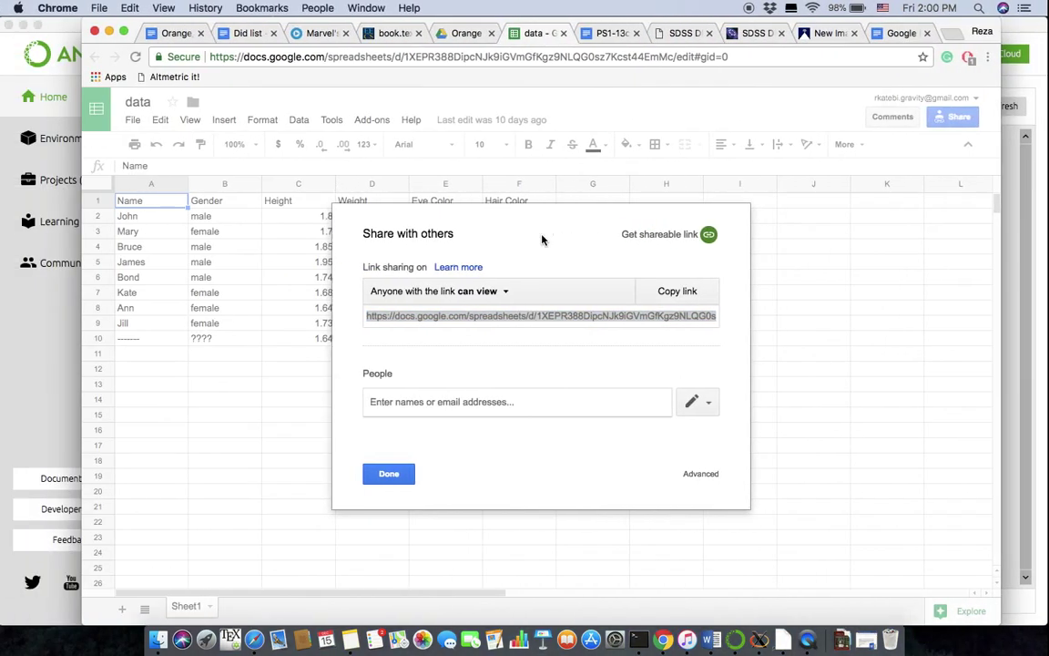
pyautogui.click(545, 317)
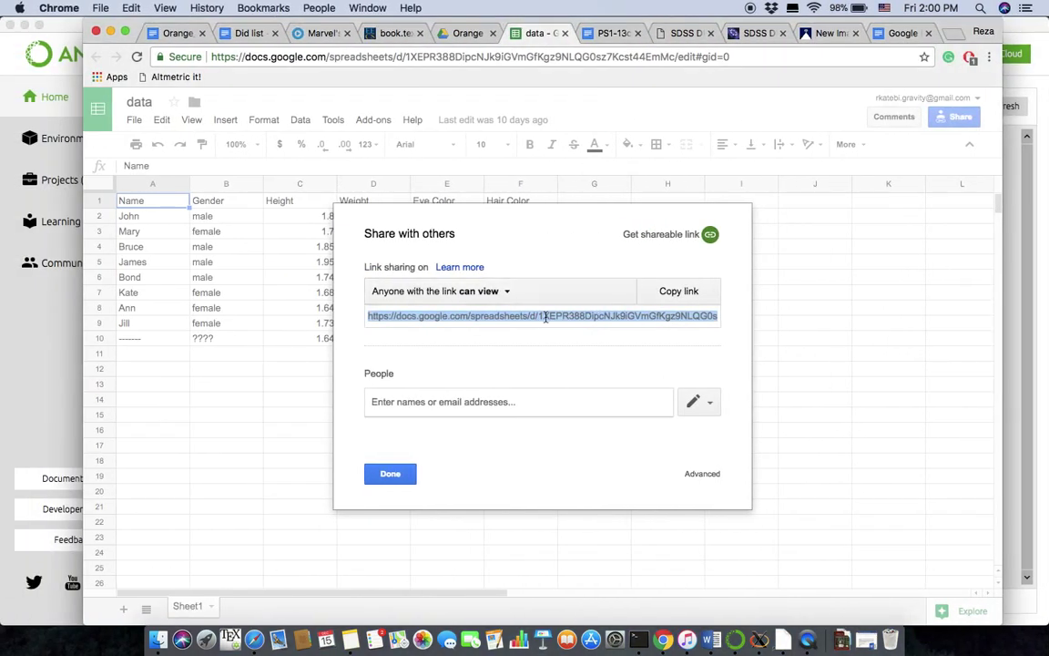
pyautogui.click(699, 293)
pyautogui.press('super+Tab')
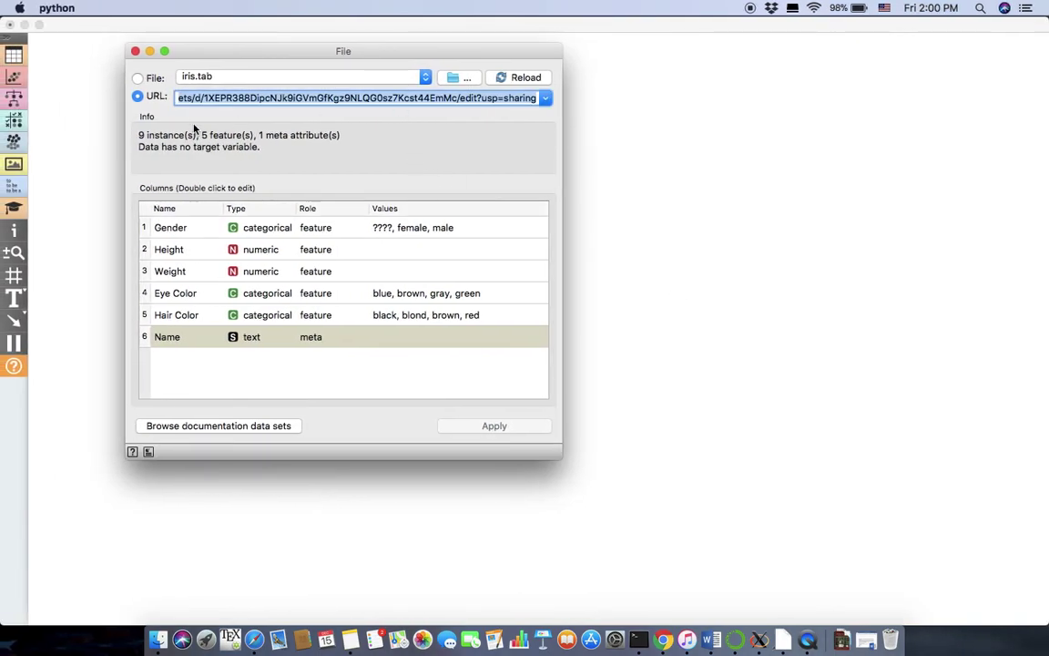
# Replace the File widget's URL with the copied share link, reload, and close it
pyautogui.tripleClick(222, 97)
pyautogui.press('super+v')
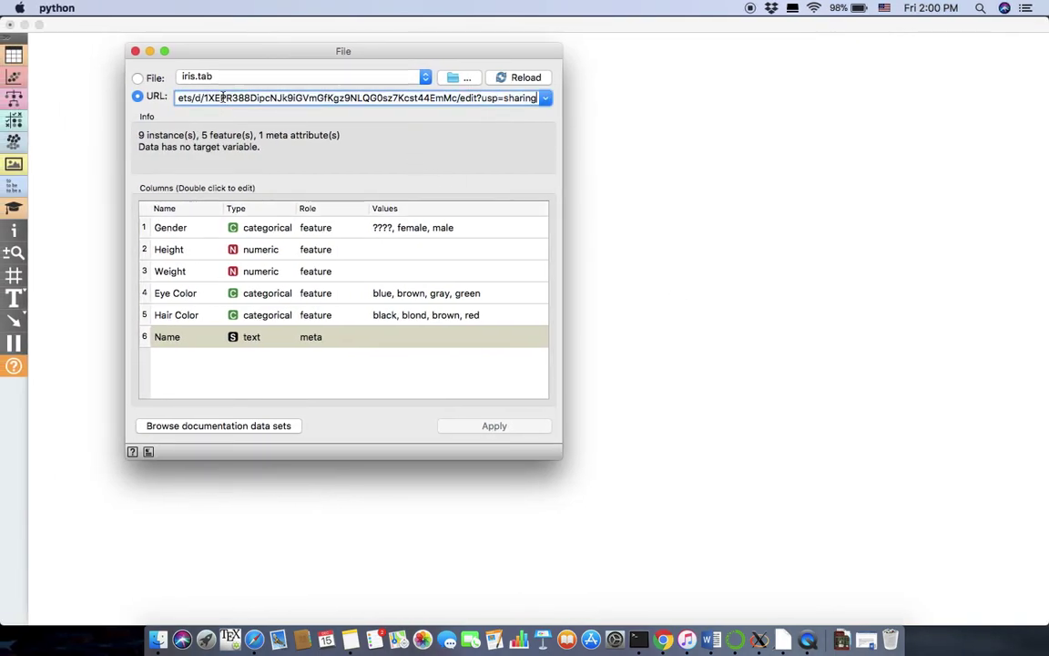
pyautogui.click(521, 79)
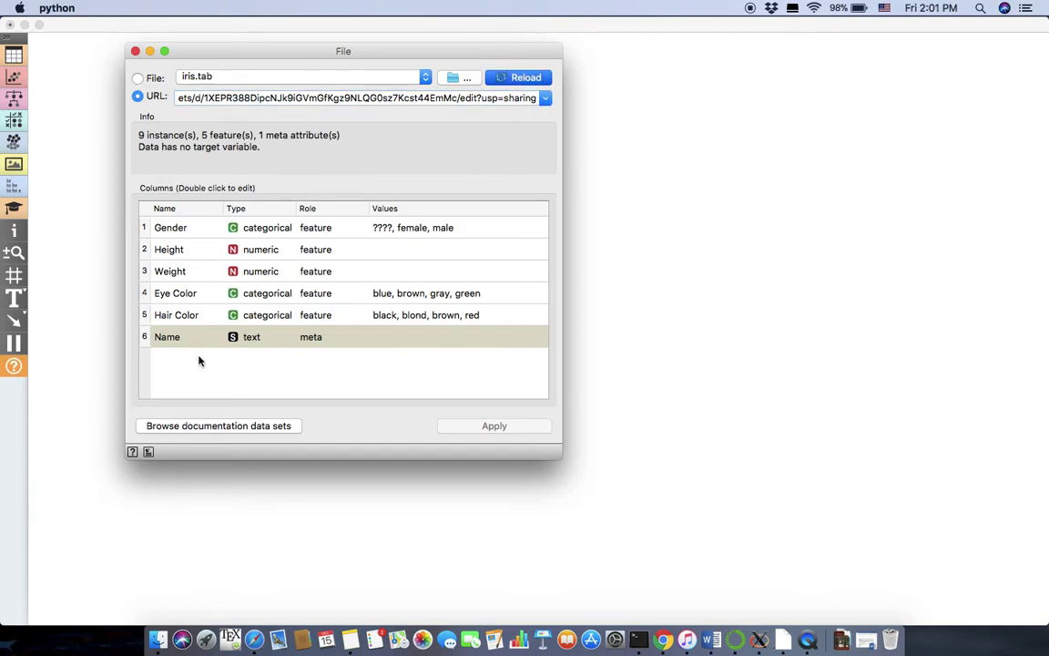
pyautogui.click(136, 52)
# Add a Data Table fed by File and check its 9 rows of people
pyautogui.moveTo(188, 155); pyautogui.dragTo(323, 148)
pyautogui.click(391, 186)
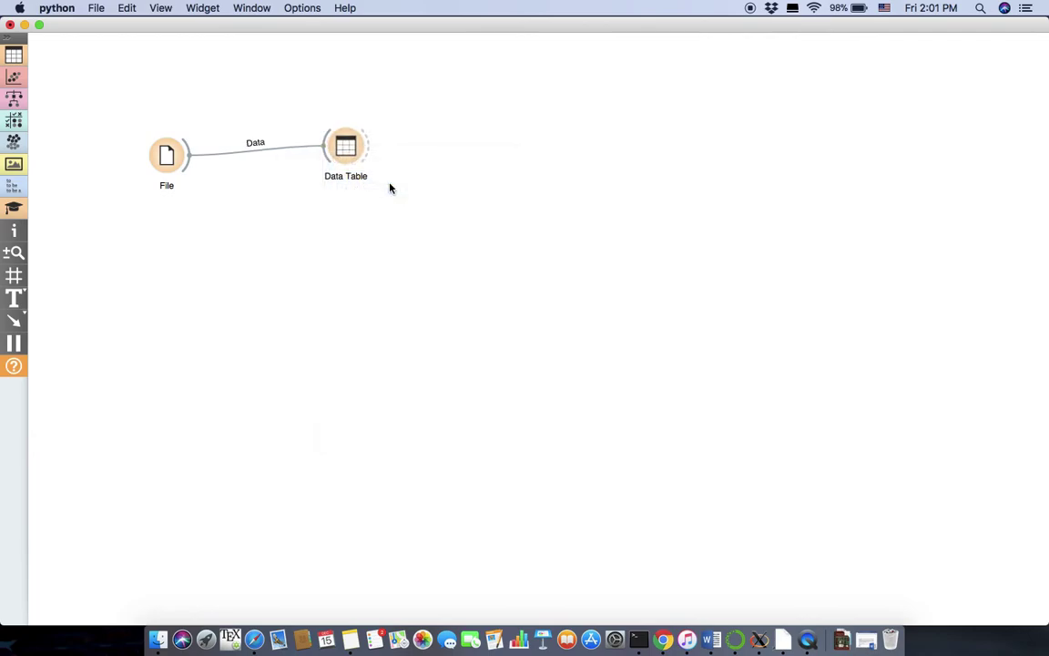
pyautogui.doubleClick(346, 143)
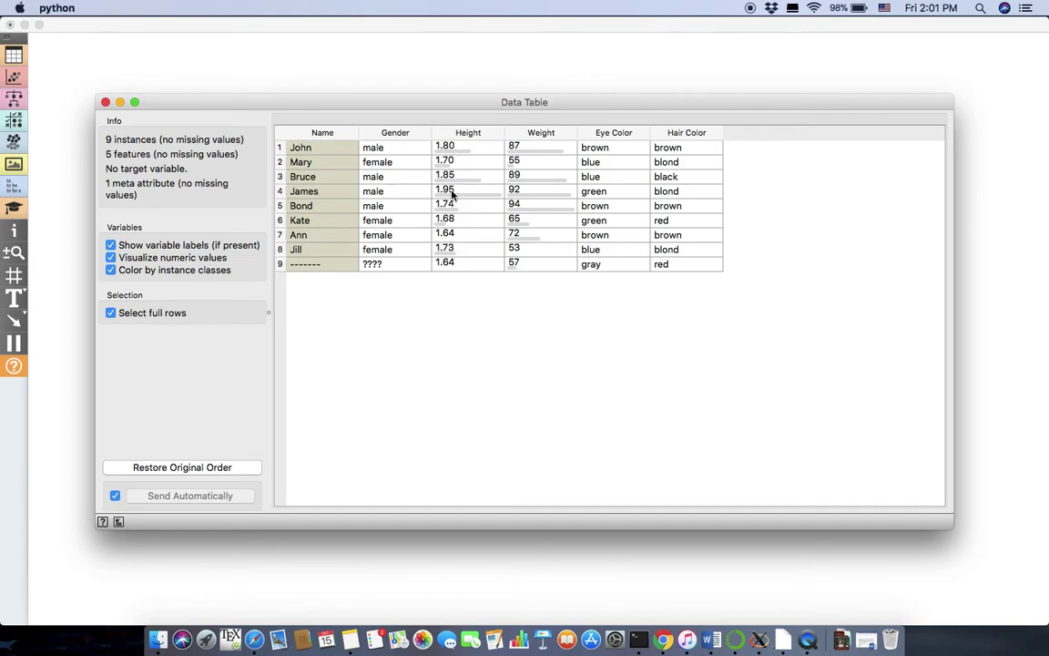
pyautogui.click(104, 102)
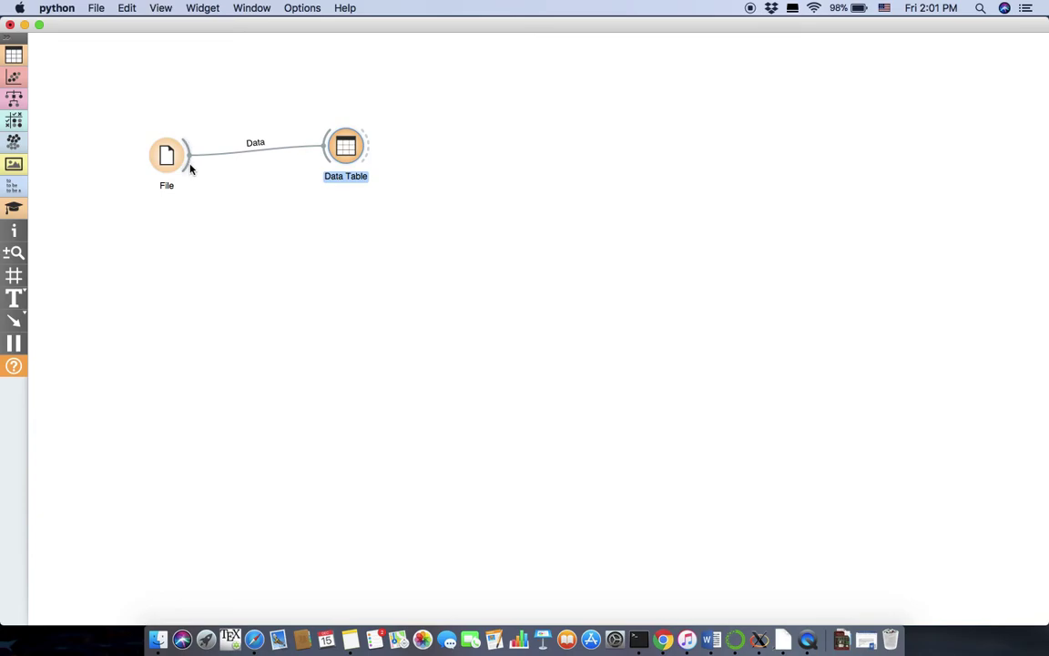
# Branch a Distances widget off File, removing an accidentally added Discretize widget
pyautogui.moveTo(189, 167); pyautogui.dragTo(344, 273)
pyautogui.write('dis')
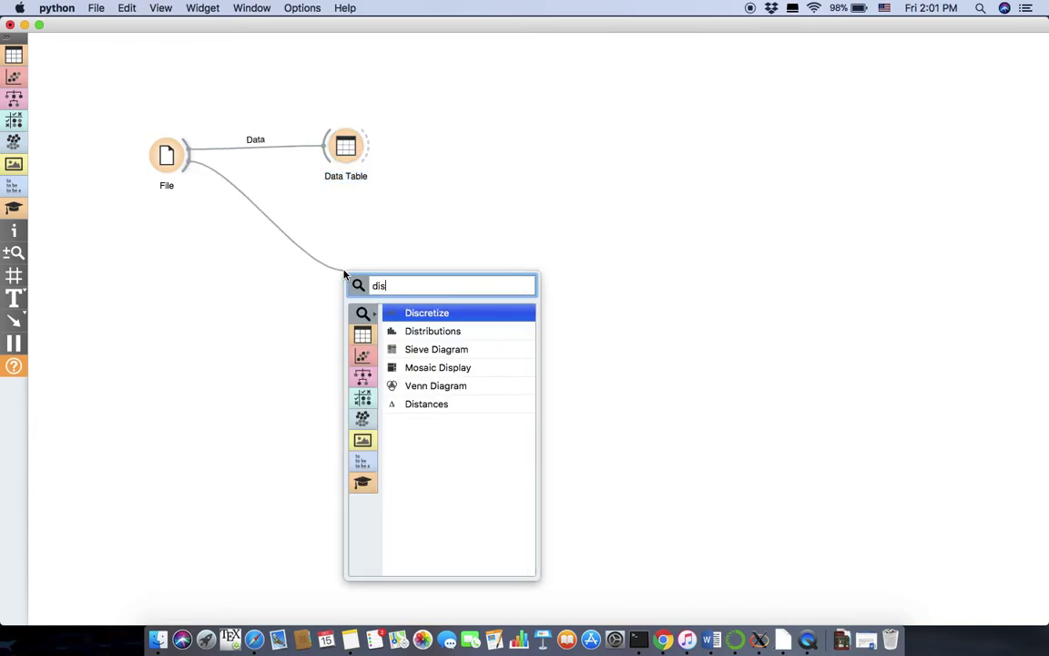
pyautogui.press('Return')
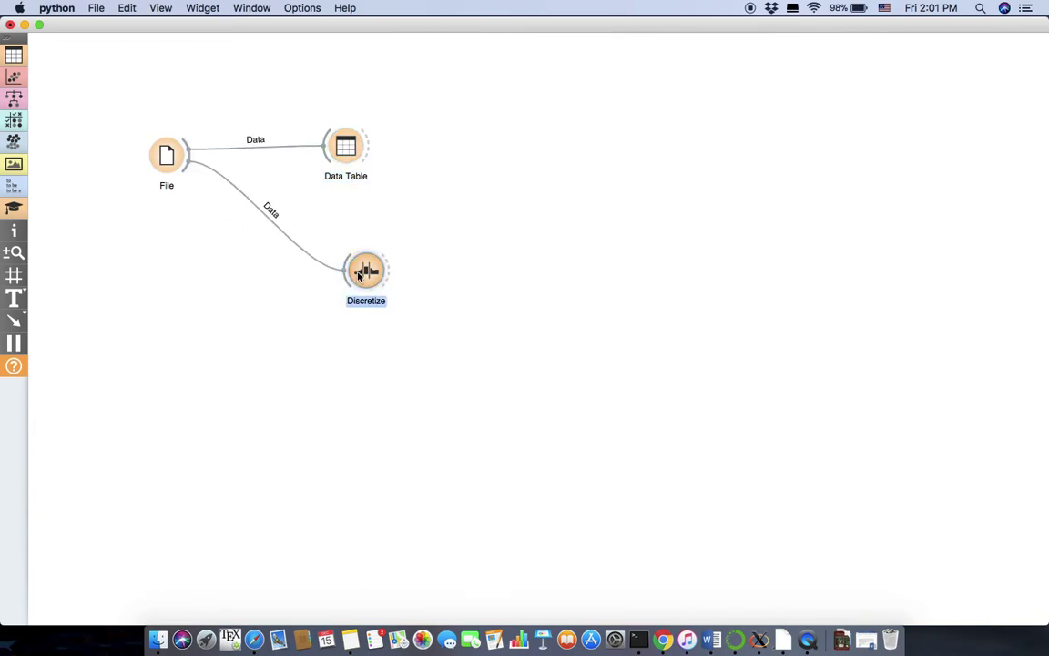
pyautogui.rightClick(360, 275)
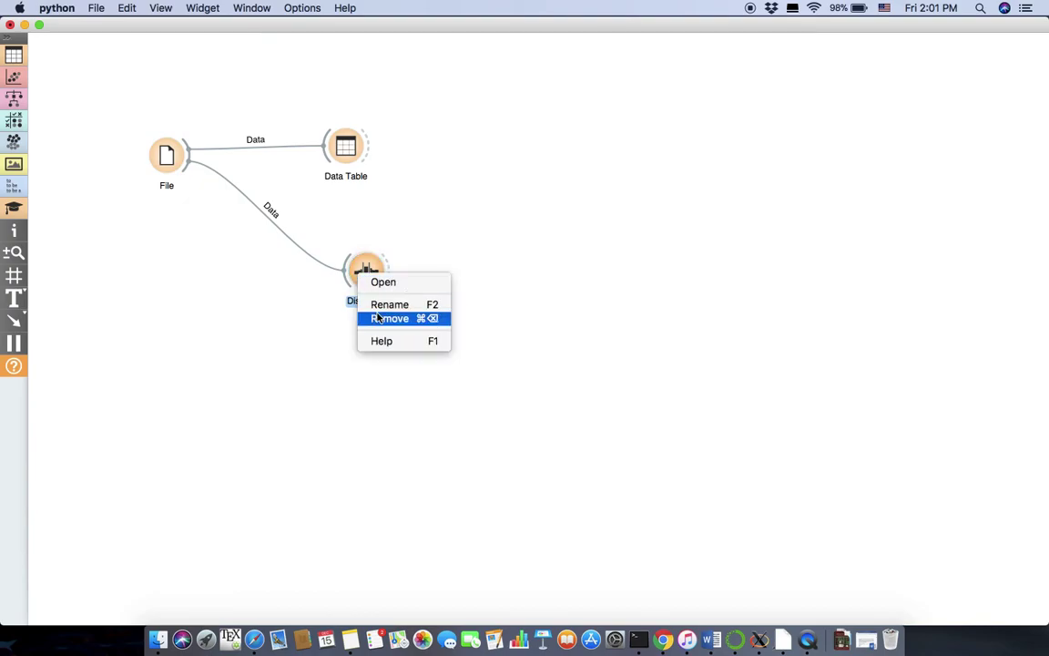
pyautogui.click(378, 316)
pyautogui.moveTo(189, 159); pyautogui.dragTo(246, 231)
pyautogui.write('dist')
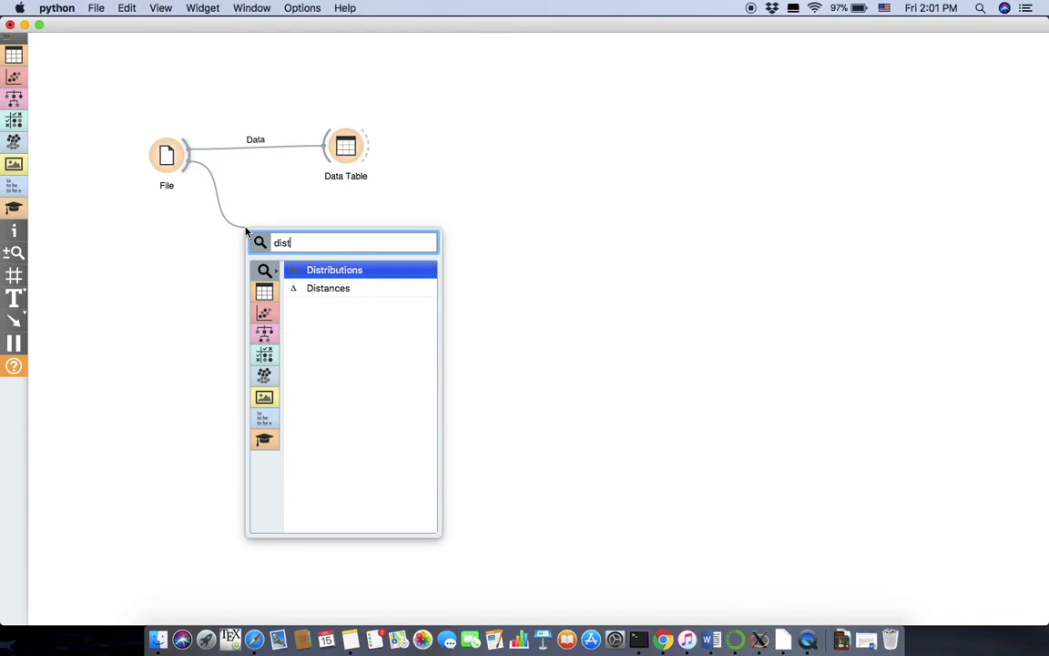
pyautogui.press('Return')
# Add Hierarchical Clustering after Distances and view its Gender-annotated dendrogram
pyautogui.moveTo(282, 229); pyautogui.dragTo(419, 303)
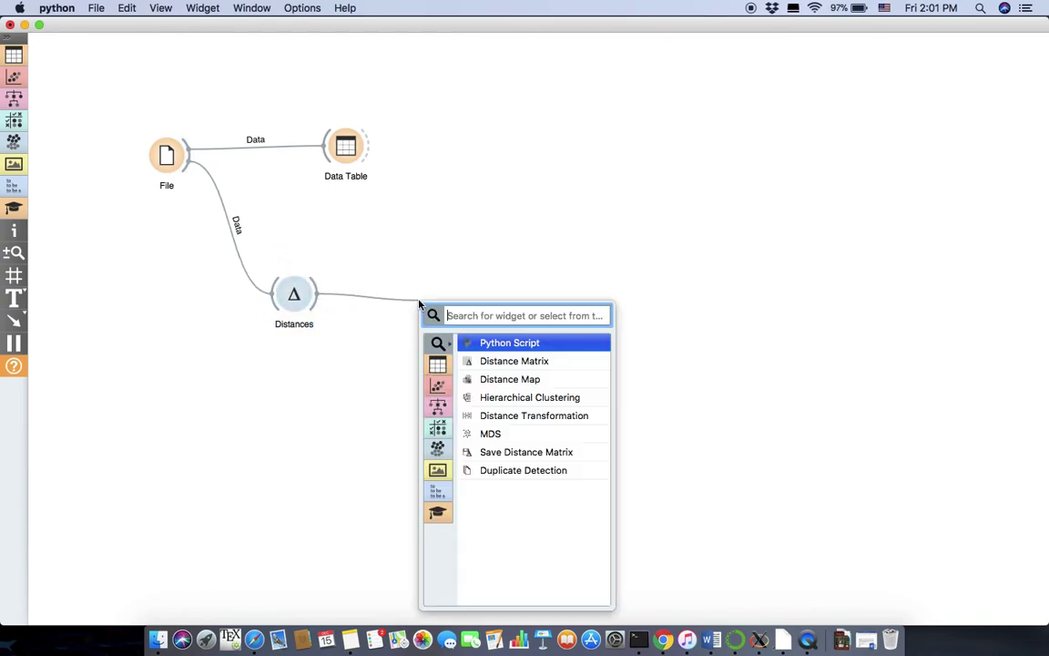
pyautogui.write('hie')
pyautogui.press('Return')
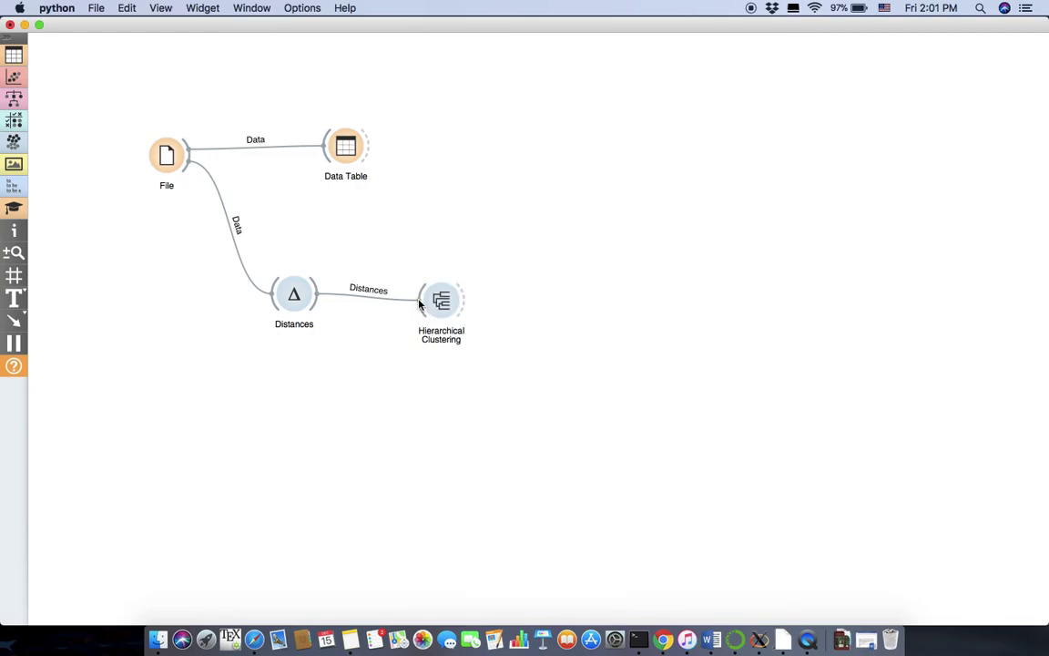
pyautogui.doubleClick(439, 299)
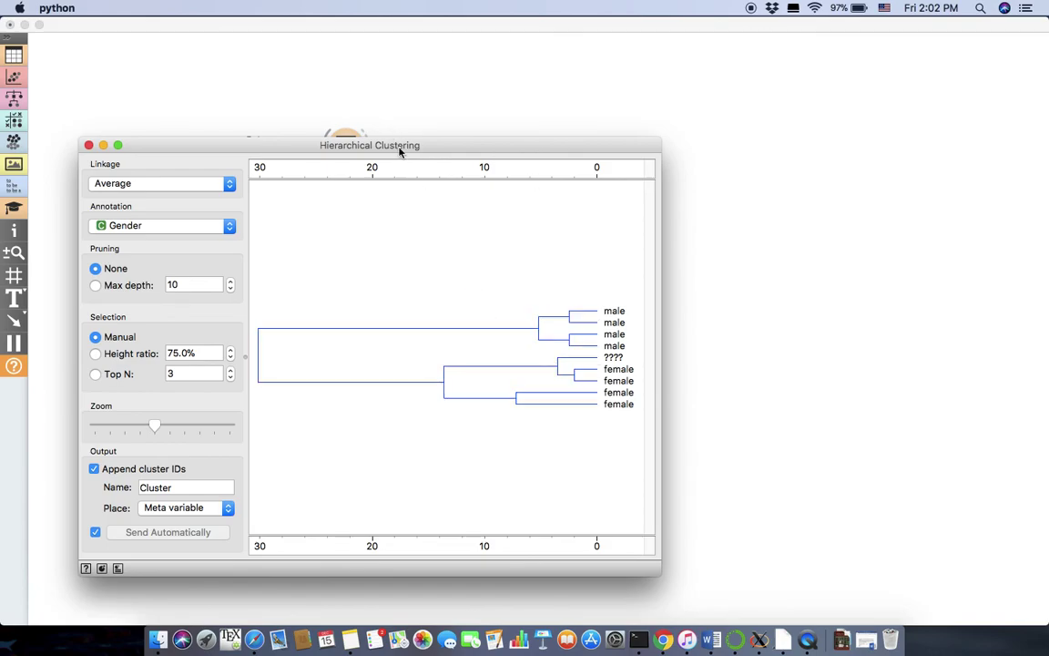
pyautogui.moveTo(398, 147); pyautogui.dragTo(420, 185)
# Recheck the 9-row Data Table and the dendrogram, then close both windows
pyautogui.doubleClick(349, 156)
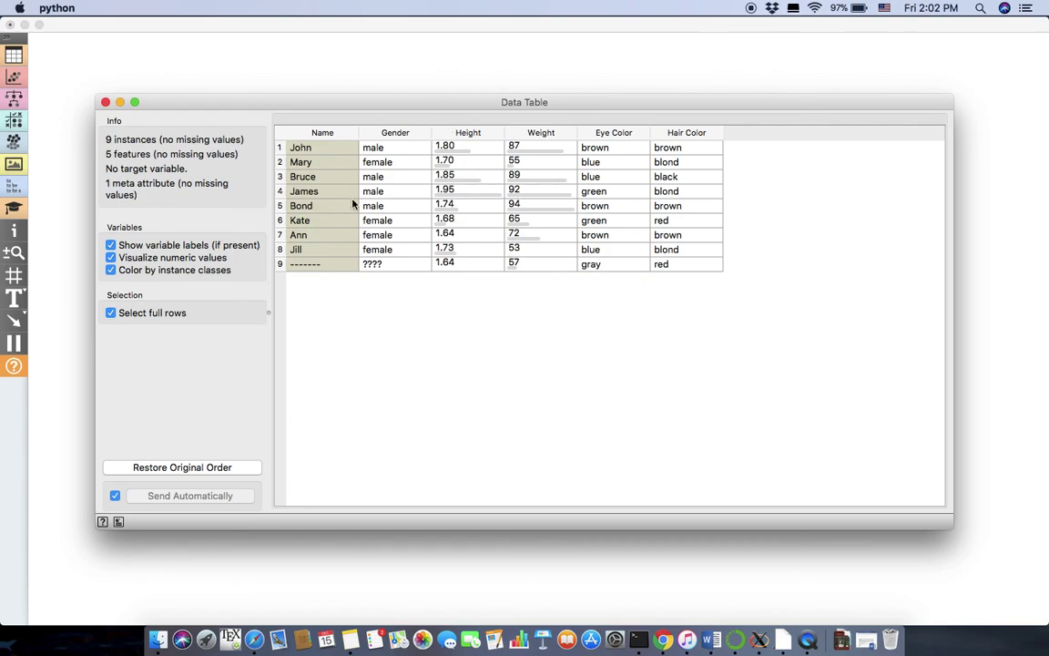
pyautogui.click(107, 102)
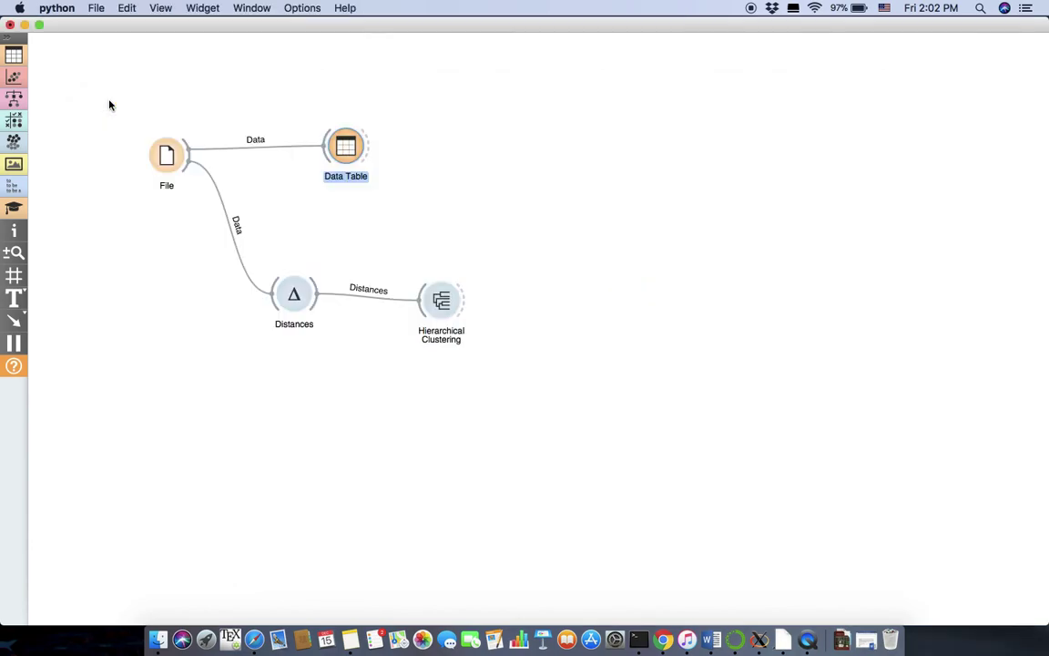
pyautogui.doubleClick(441, 304)
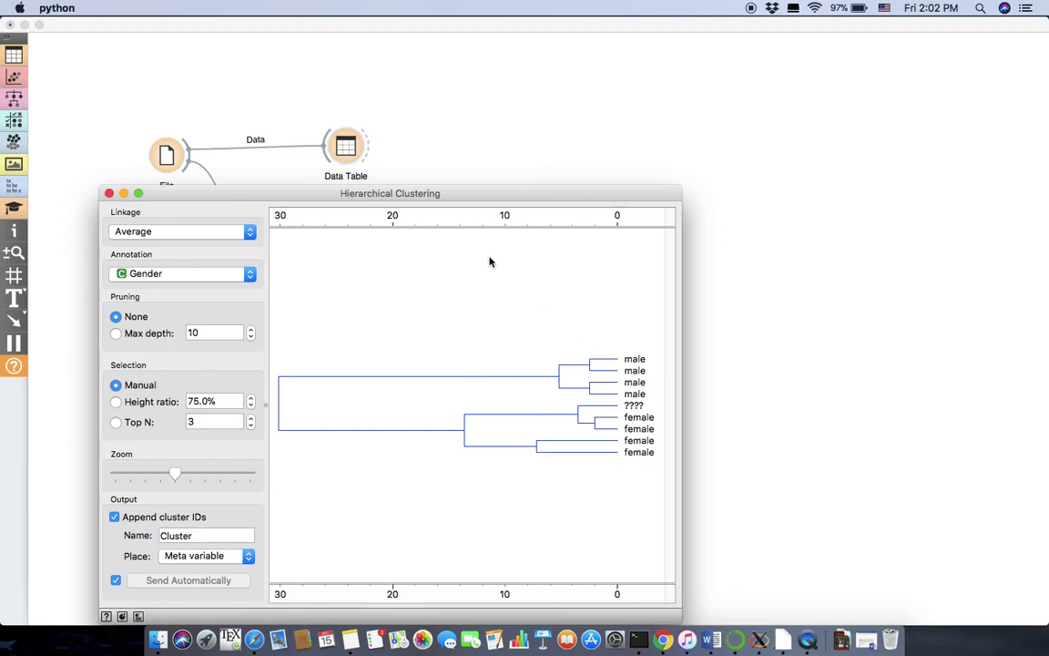
pyautogui.moveTo(433, 197); pyautogui.dragTo(272, 196)
pyautogui.press('cmd+w')
pyautogui.click(918, 249)
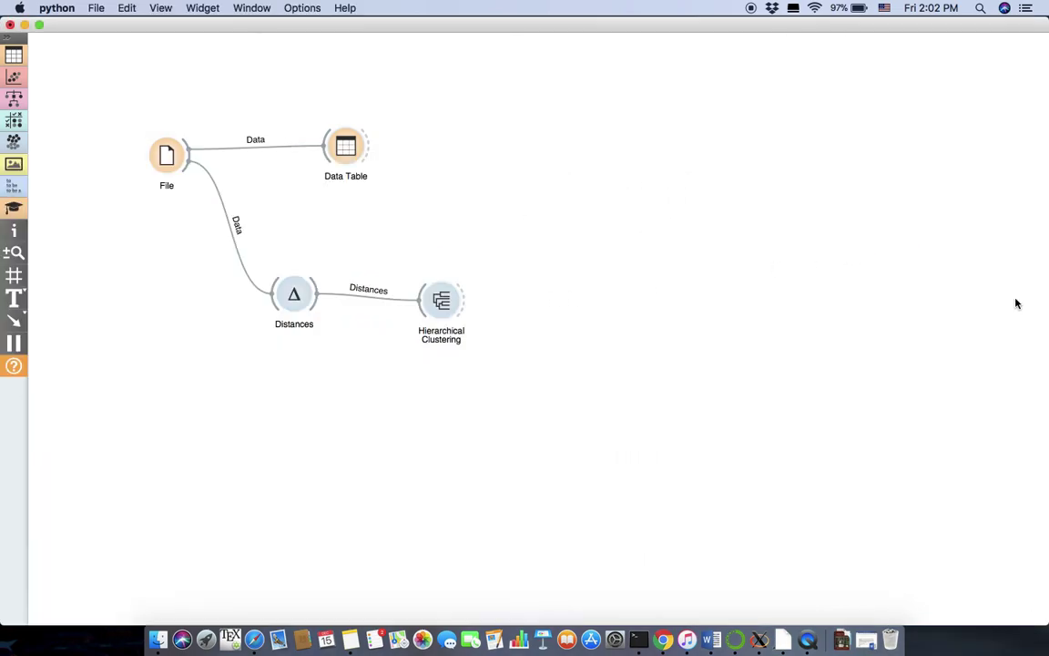
# Add Data Table (1) receiving Hierarchical Clustering's selected data
pyautogui.moveTo(466, 305); pyautogui.dragTo(574, 307)
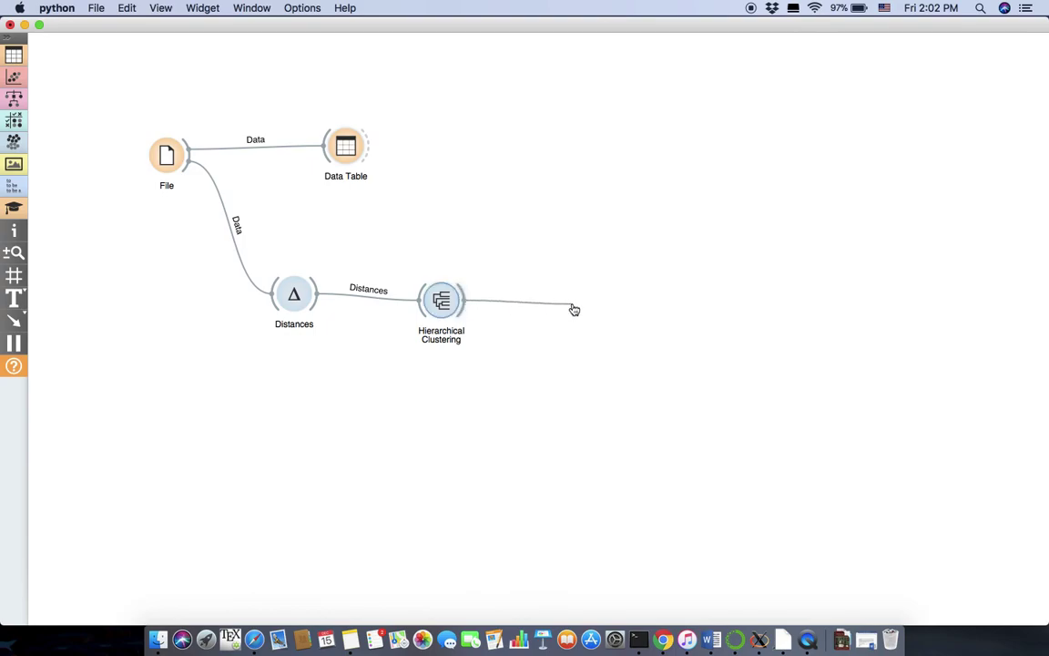
pyautogui.write('ta')
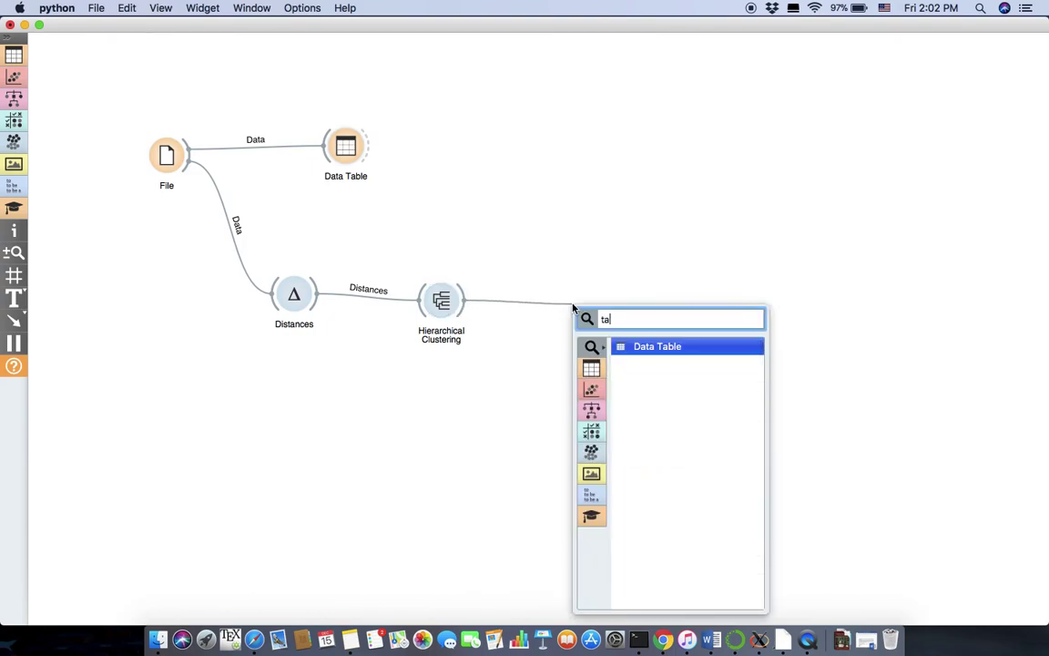
pyautogui.press('Return')
# Select the ????/female dendrogram branch, check its 3 C1 rows, then select all five widgets
pyautogui.doubleClick(443, 303)
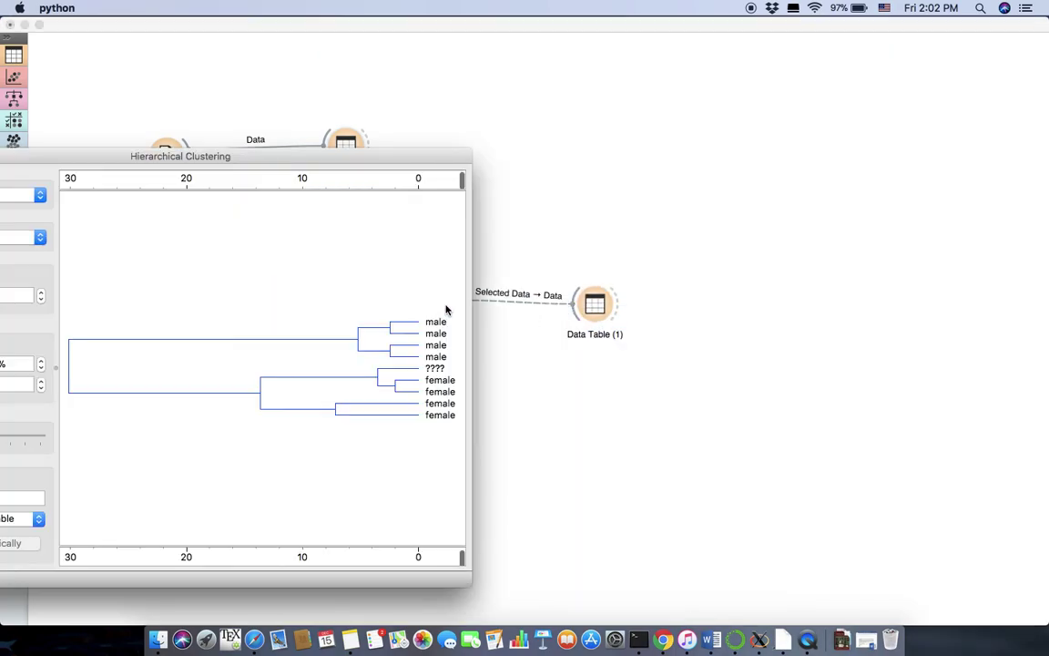
pyautogui.click(418, 376)
pyautogui.doubleClick(597, 312)
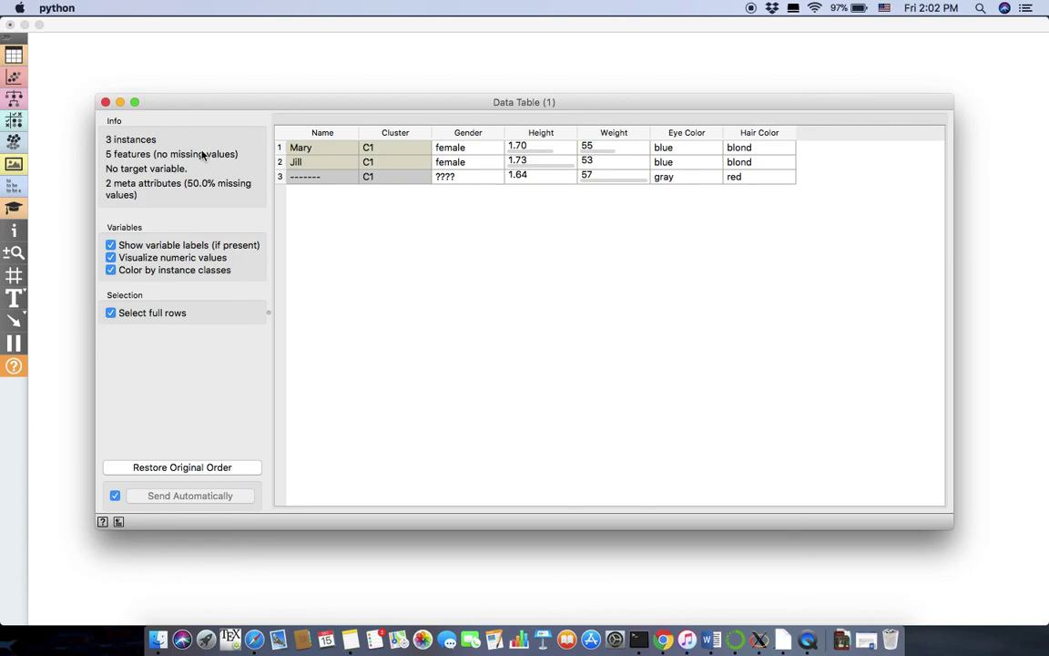
pyautogui.click(105, 103)
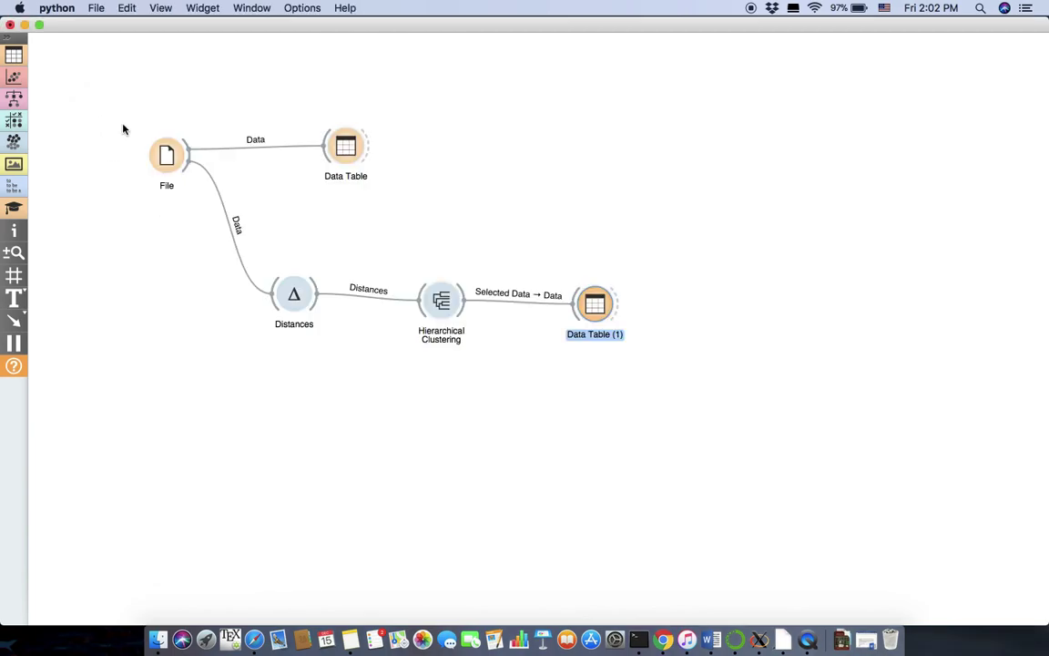
pyautogui.moveTo(122, 129); pyautogui.dragTo(717, 384)
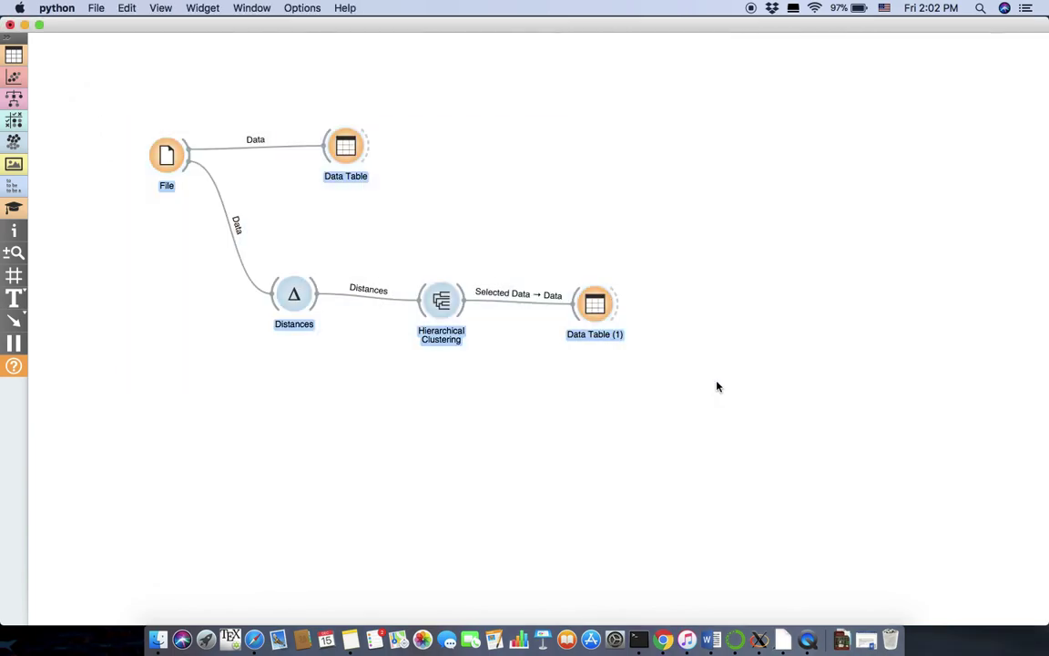
pyautogui.rightClick(445, 313)
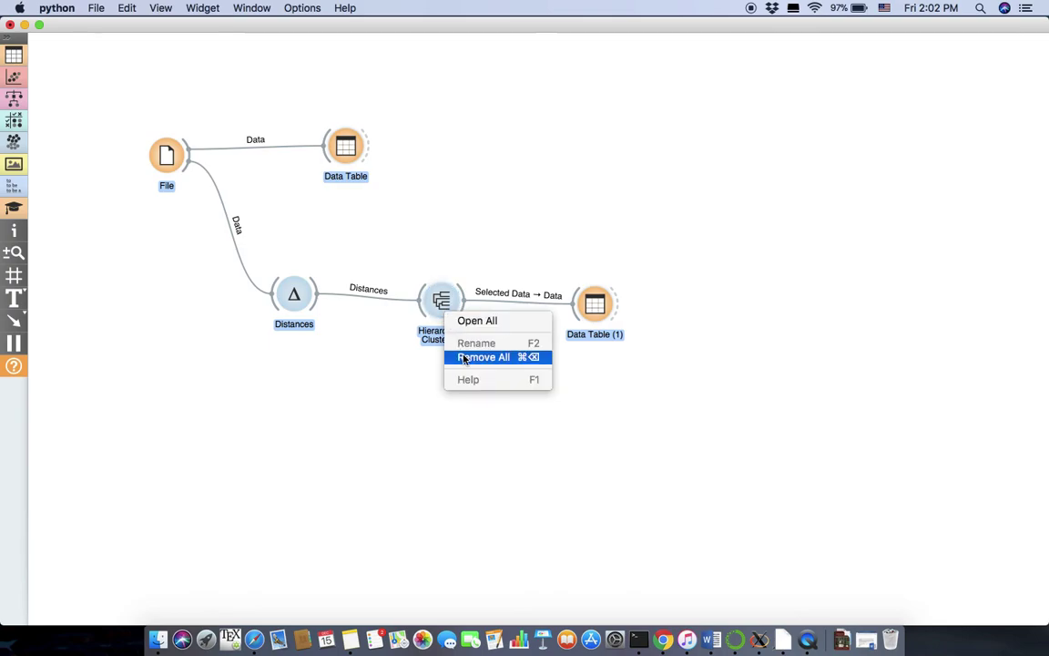